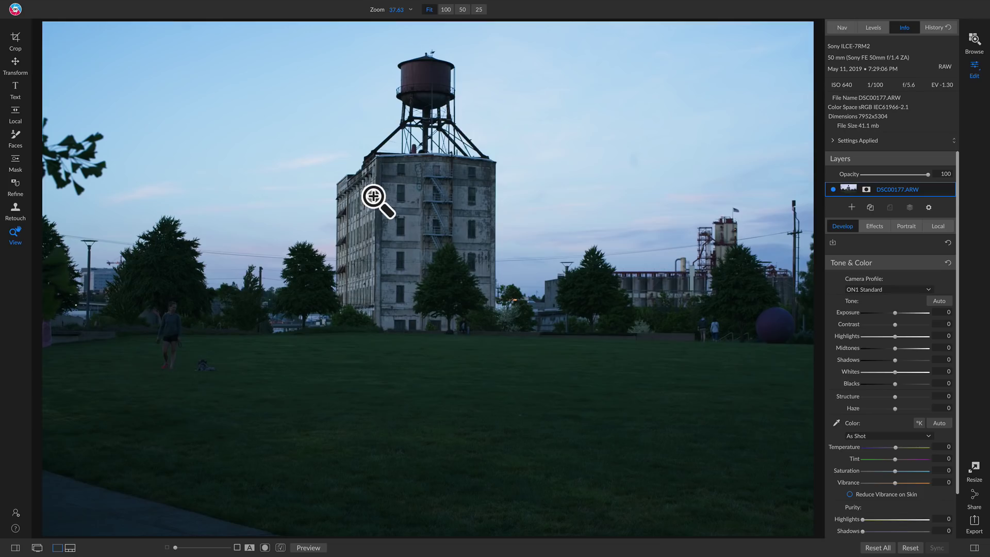
Crop the photo to a 16x9 frame of about 7059 x 3971, trimming the sides and excess grass while keeping the water tower
key("c")
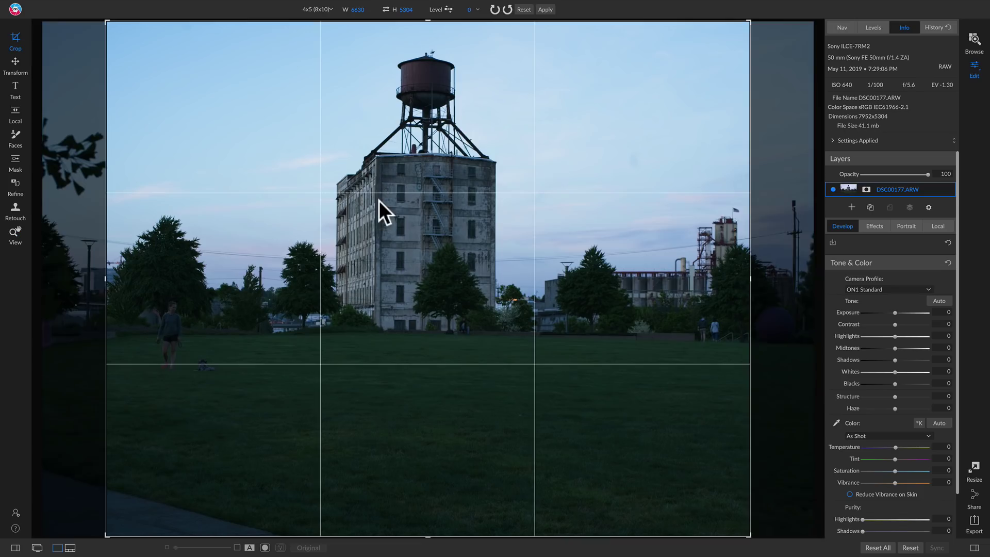
left_click(327, 9)
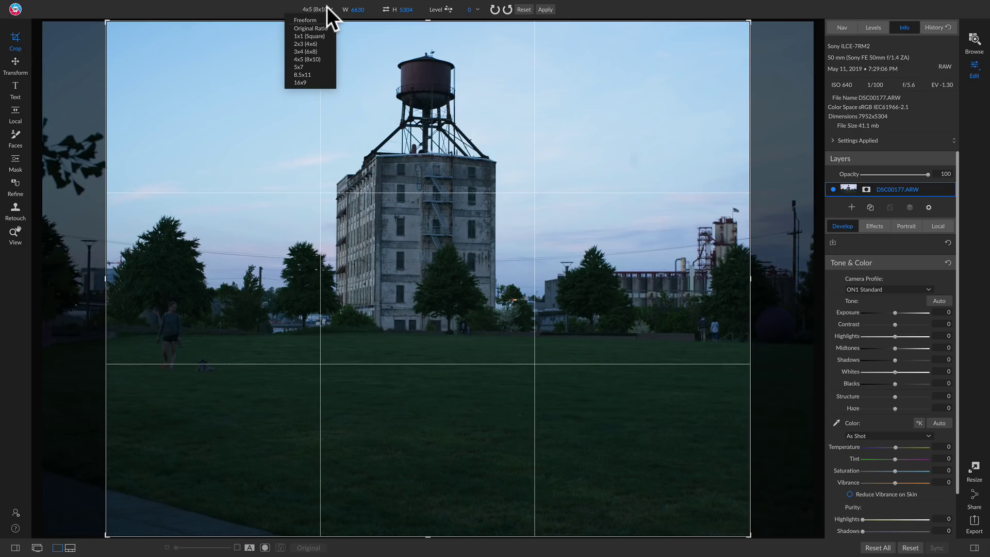
left_click(305, 82)
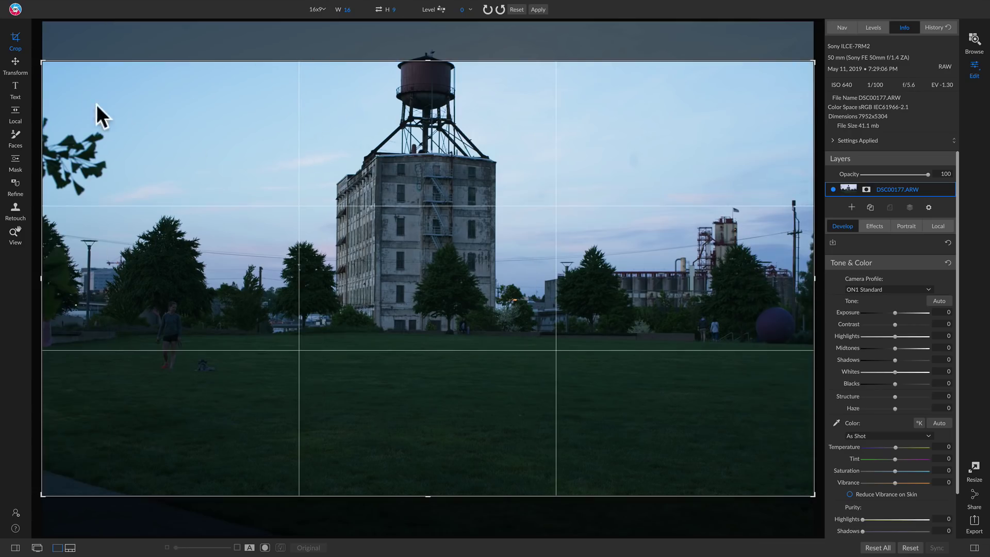
left_click_drag(43, 62, 66, 75)
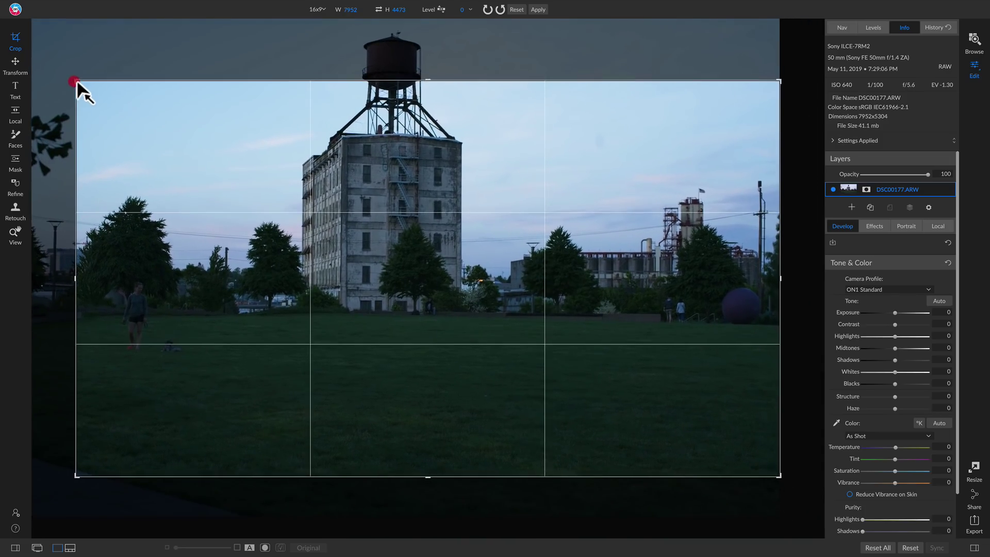
left_click_drag(299, 206, 327, 262)
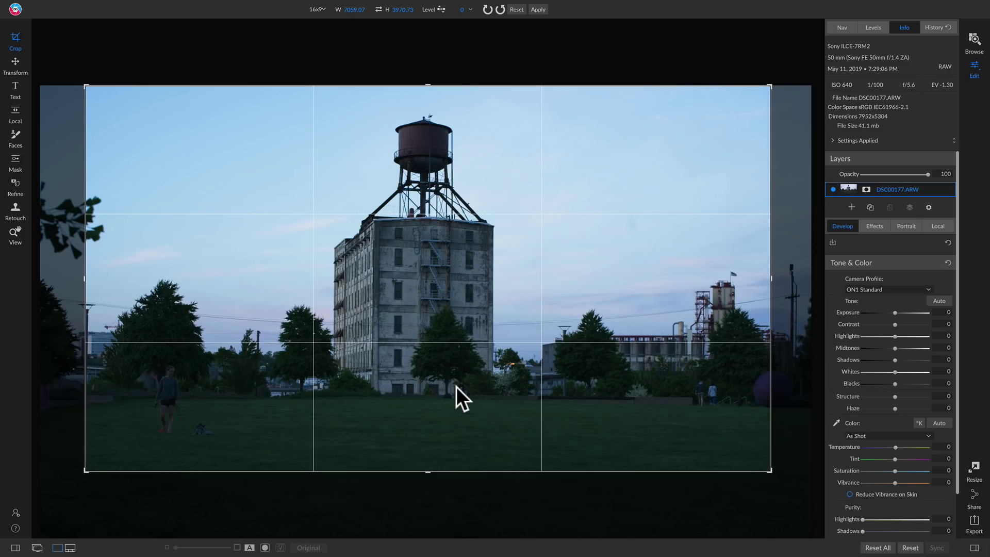
key("z")
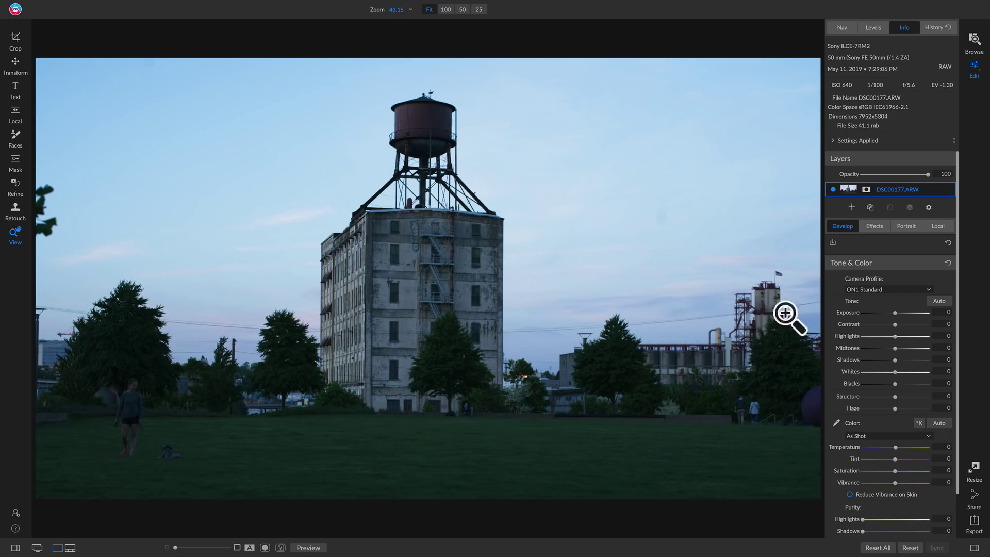
Brighten the photo by setting Exposure to 0.65
left_click_drag(895, 312, 898, 313)
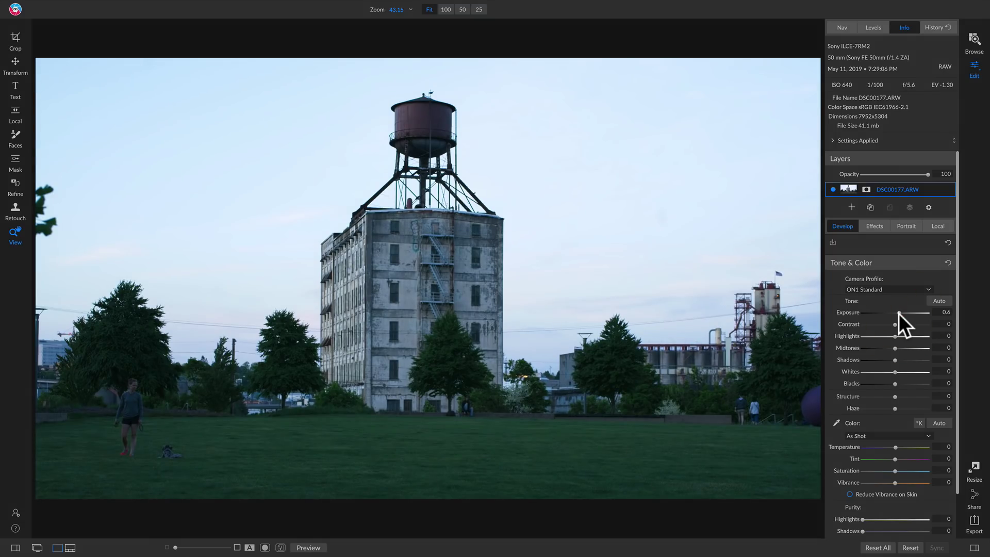
left_click_drag(899, 314, 904, 314)
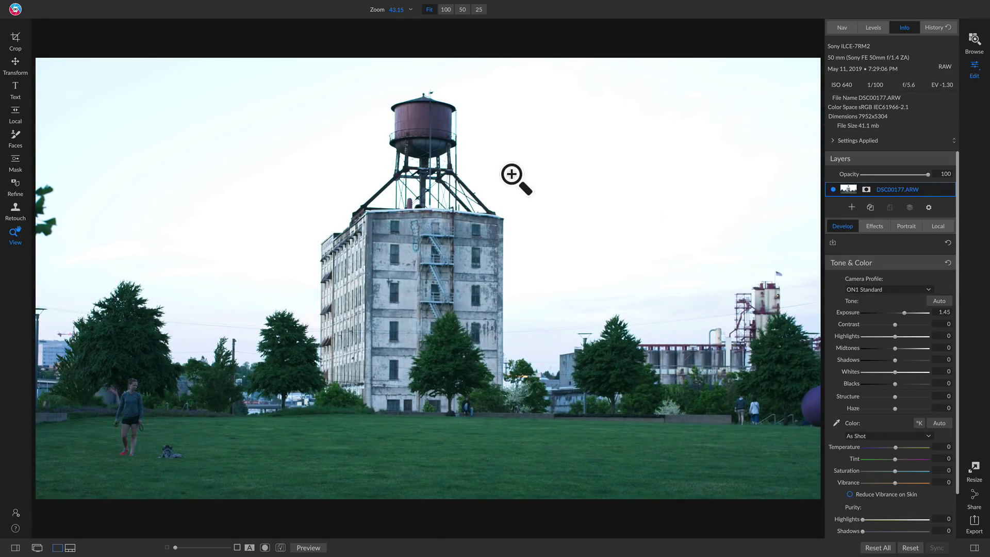
left_click_drag(902, 313, 898, 313)
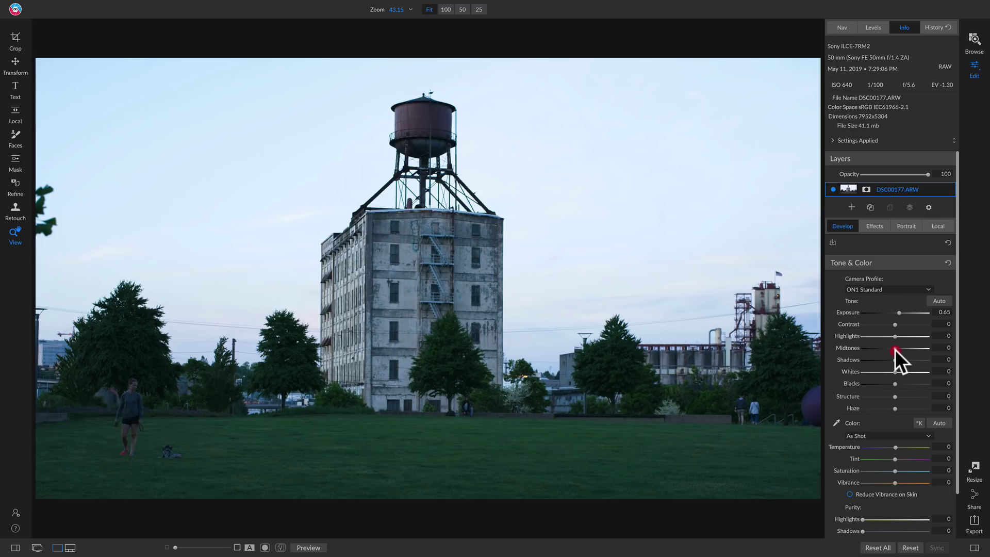
Raise Midtones to 26 and Shadows to 18 to lighten the darker areas of the photo
left_click_drag(897, 350, 902, 349)
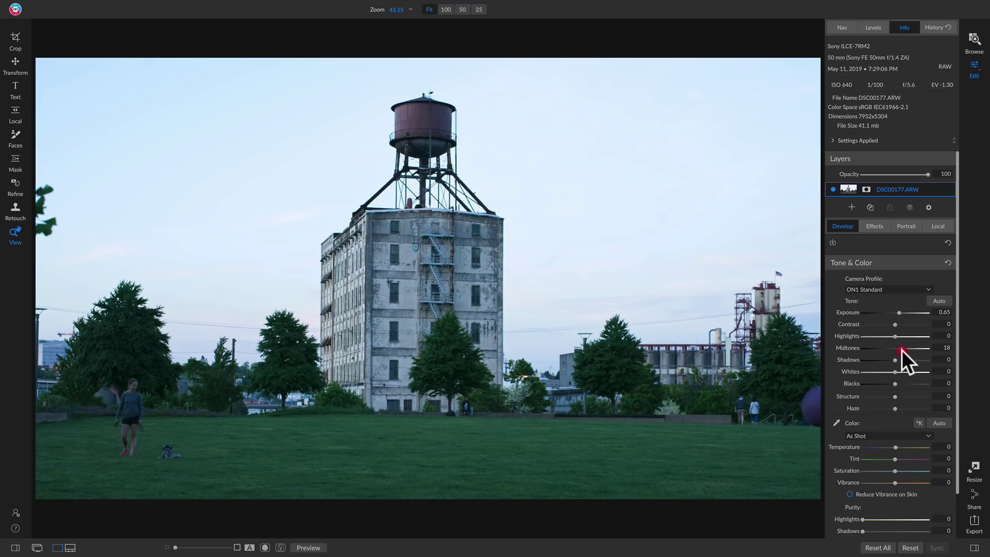
left_click_drag(902, 351, 903, 350)
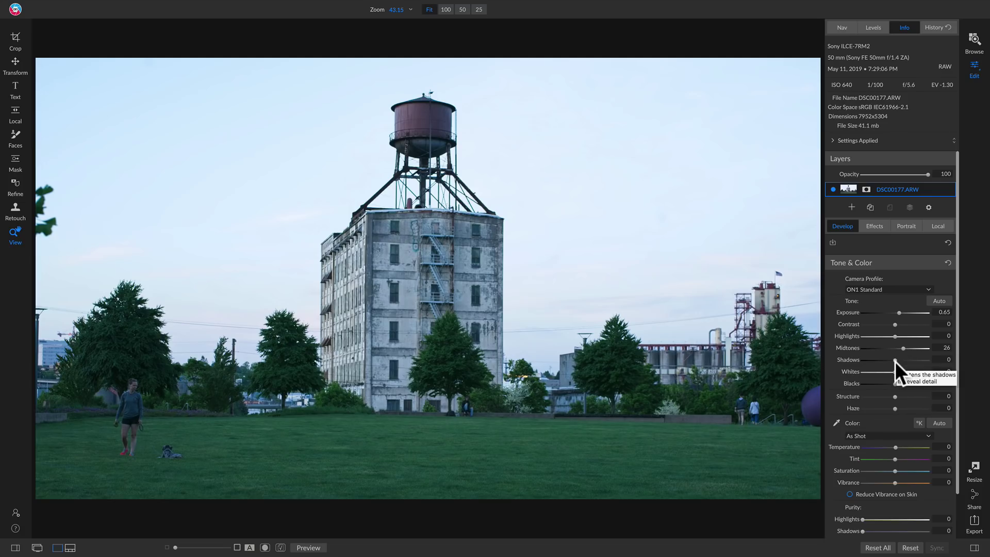
left_click(895, 360)
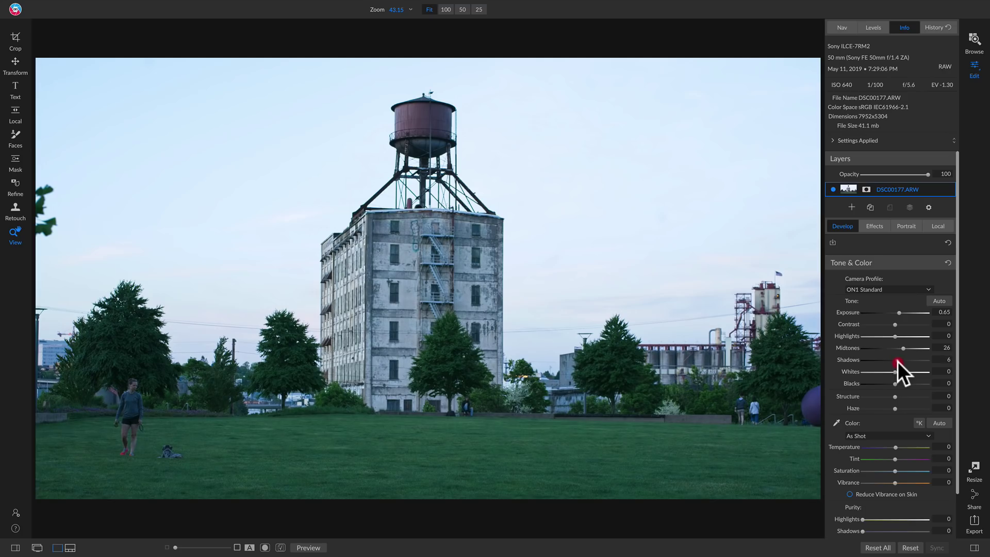
left_click_drag(897, 361, 903, 360)
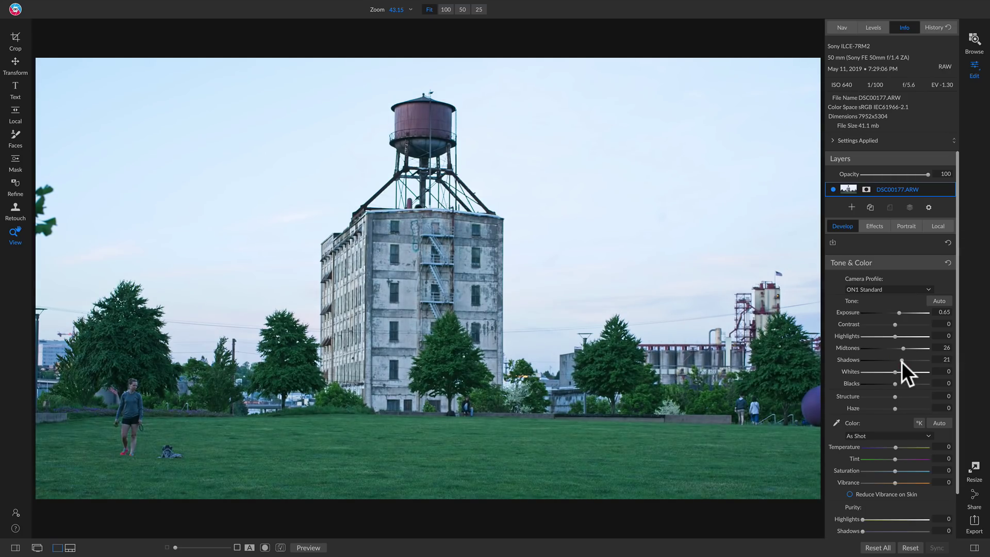
left_click(902, 361)
left_click(902, 361)
Warm the photo by setting Temperature to 55, and compare the edit with the original
left_click_drag(899, 448, 903, 447)
left_click_drag(908, 448, 907, 447)
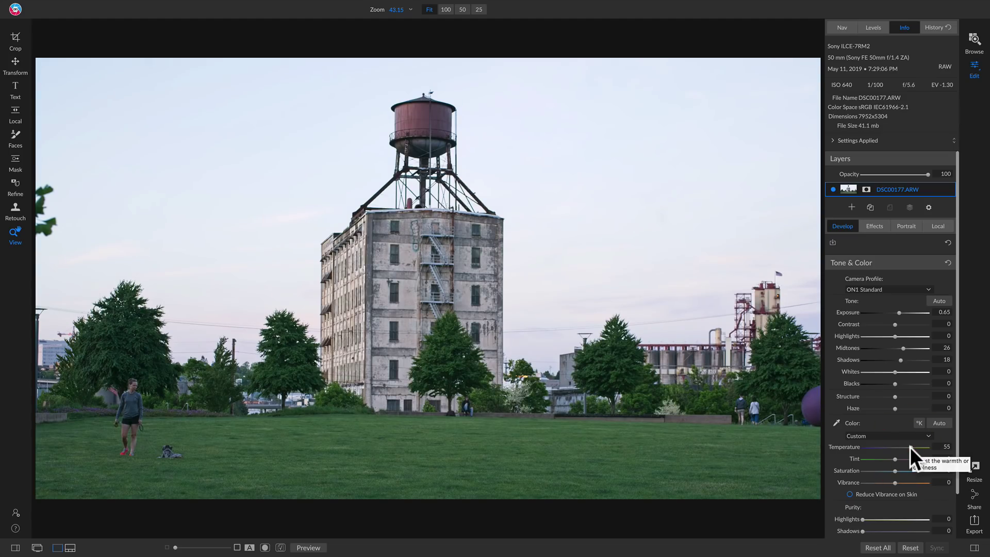
key("backslash")
key("backslash")
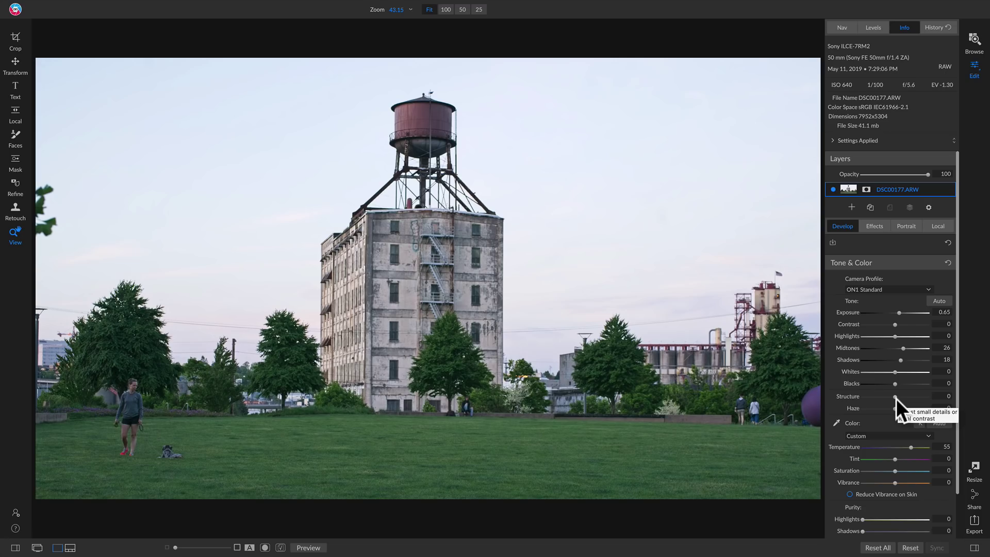
Try different Structure strengths up to 100 on the photo, and reset Structure to 0
left_click_drag(895, 398, 932, 402)
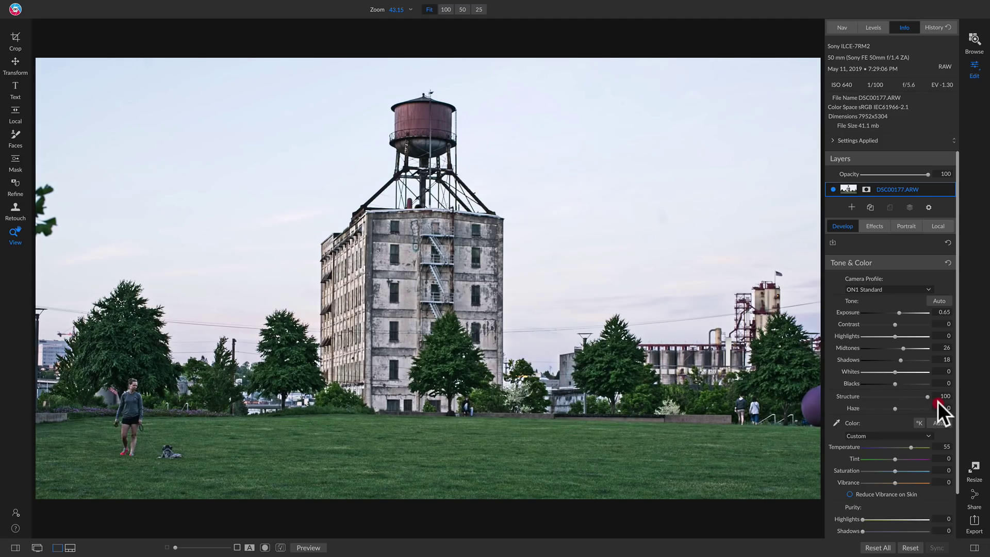
mouse_move(938, 401)
left_mouse_down()
mouse_move(892, 399)
mouse_move(927, 399)
left_mouse_up()
left_click(923, 398)
left_click_drag(911, 398, 904, 399)
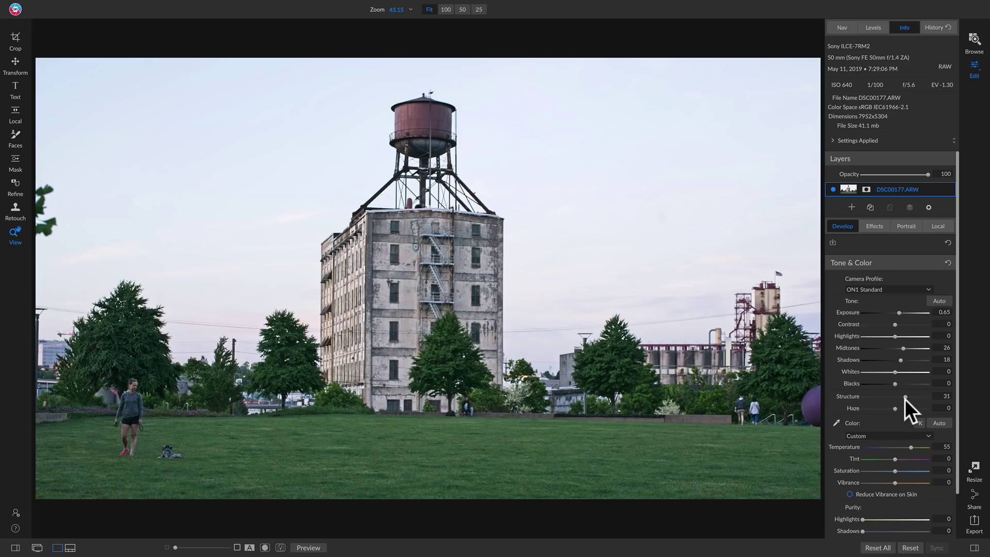
left_click_drag(916, 396, 934, 397)
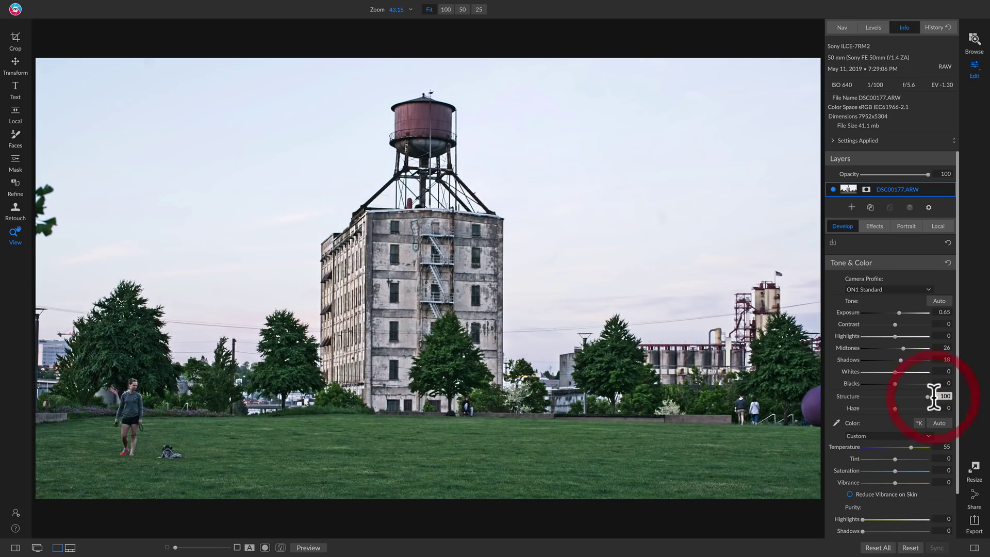
double_click(852, 395)
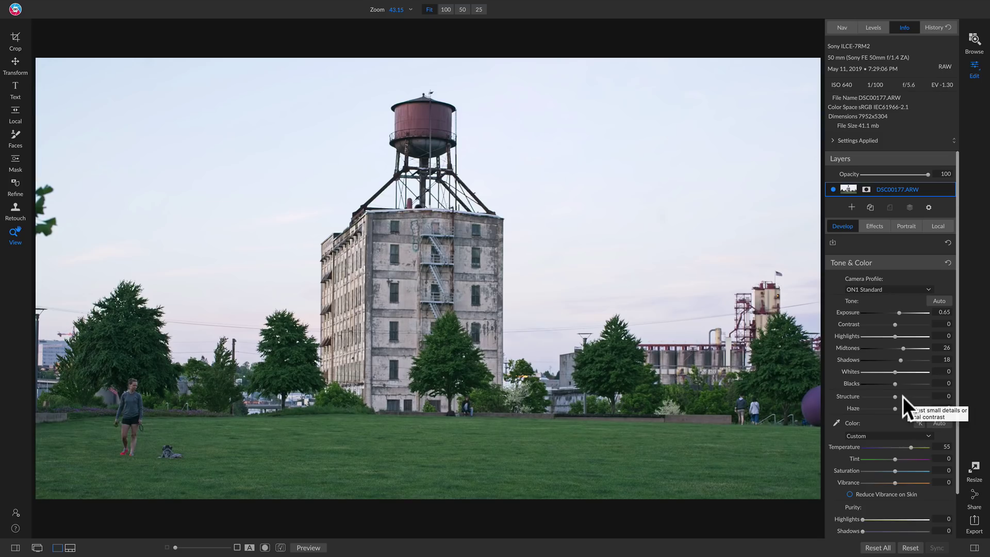
left_click_drag(896, 397, 916, 398)
double_click(843, 395)
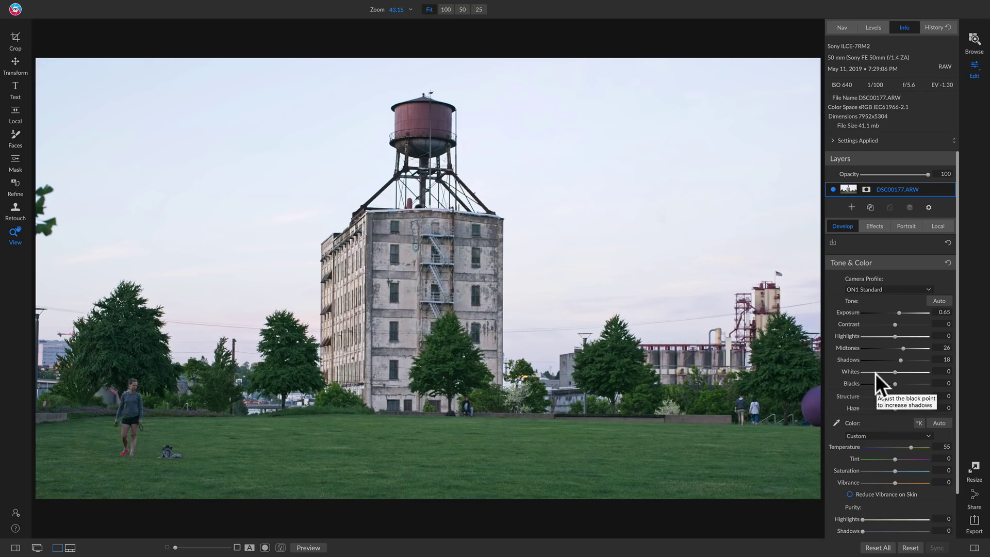
Add a Dynamic Contrast filter to the photo and toggle it off and on to compare its effect
left_click(879, 226)
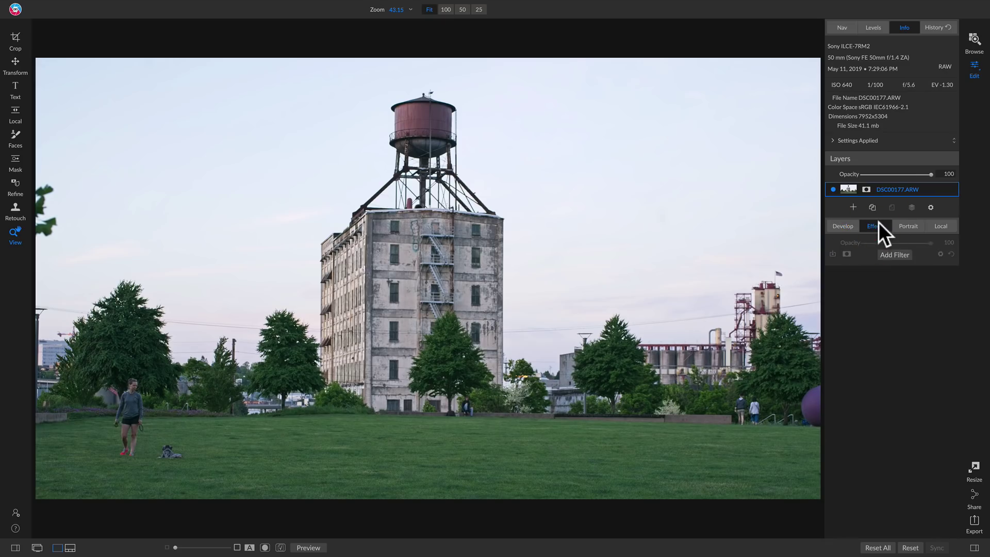
left_click(895, 252)
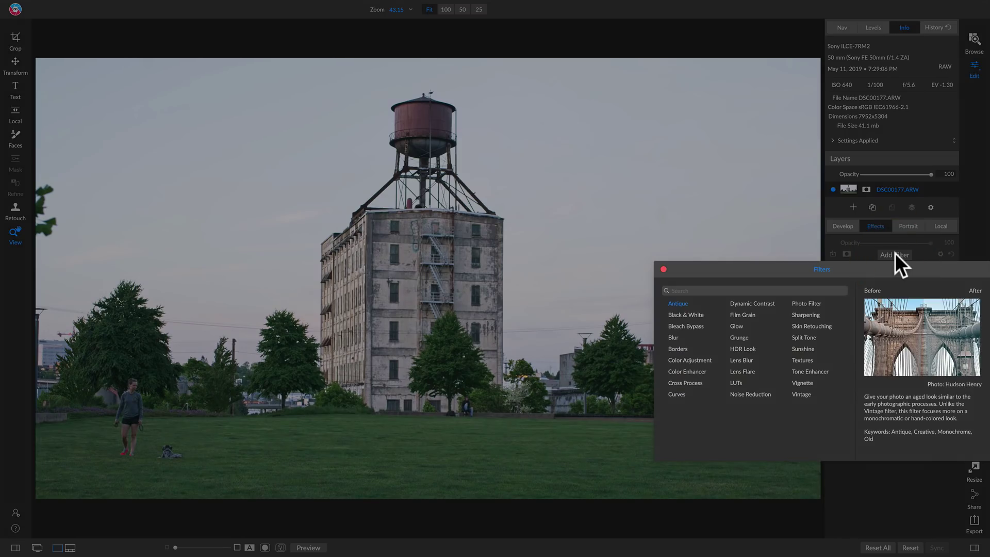
left_click(753, 304)
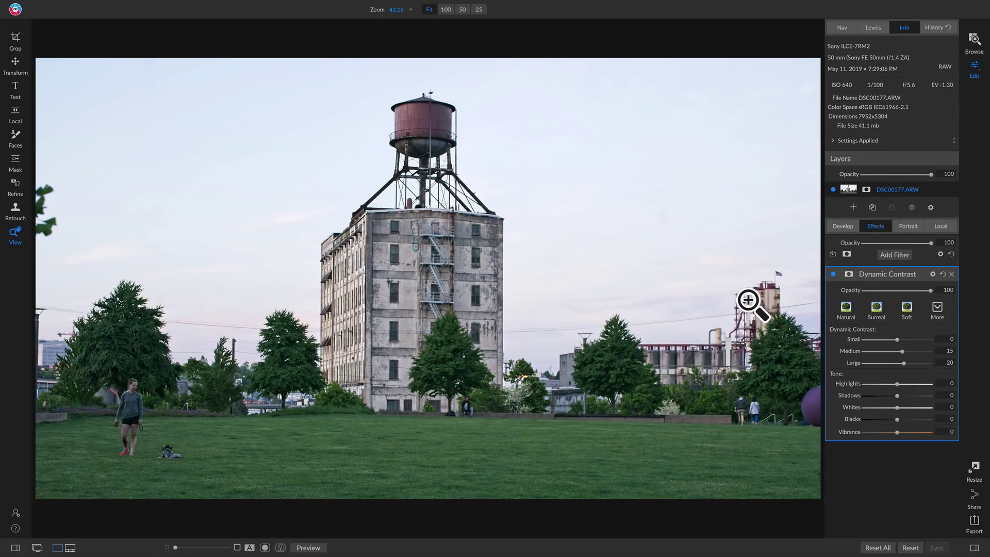
left_click(833, 274)
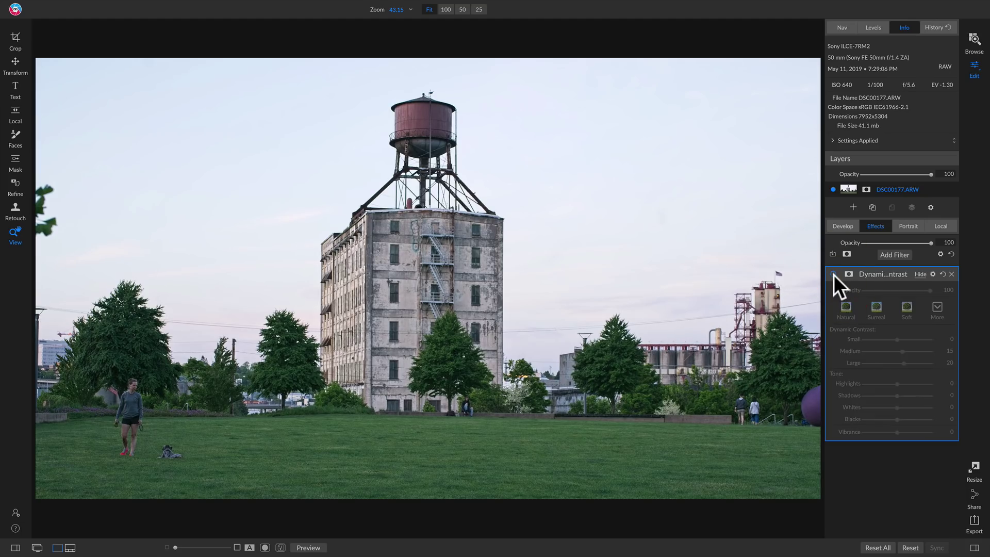
left_click(833, 274)
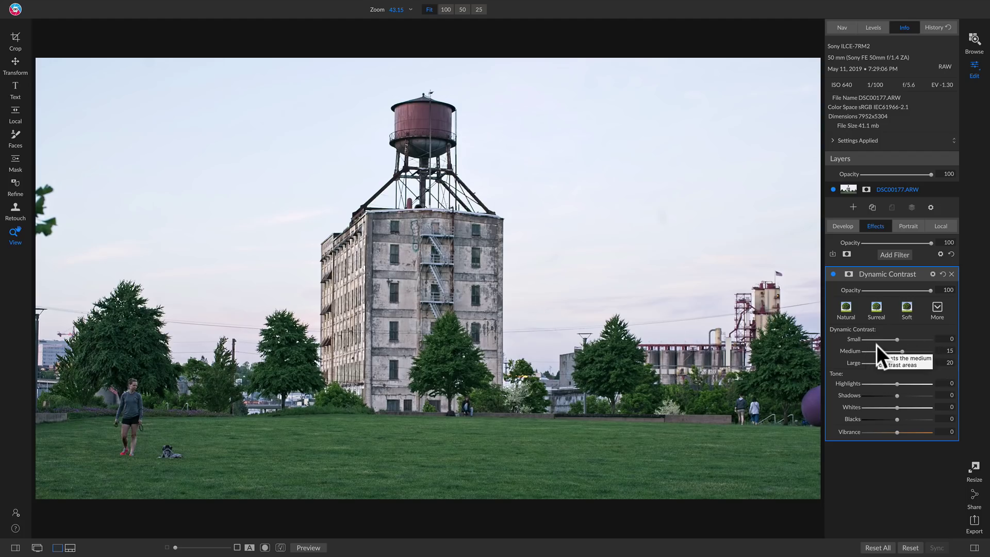
Inspect the building at 100% zoom and apply the Zero Out style to the Dynamic Contrast filter
left_click(401, 328)
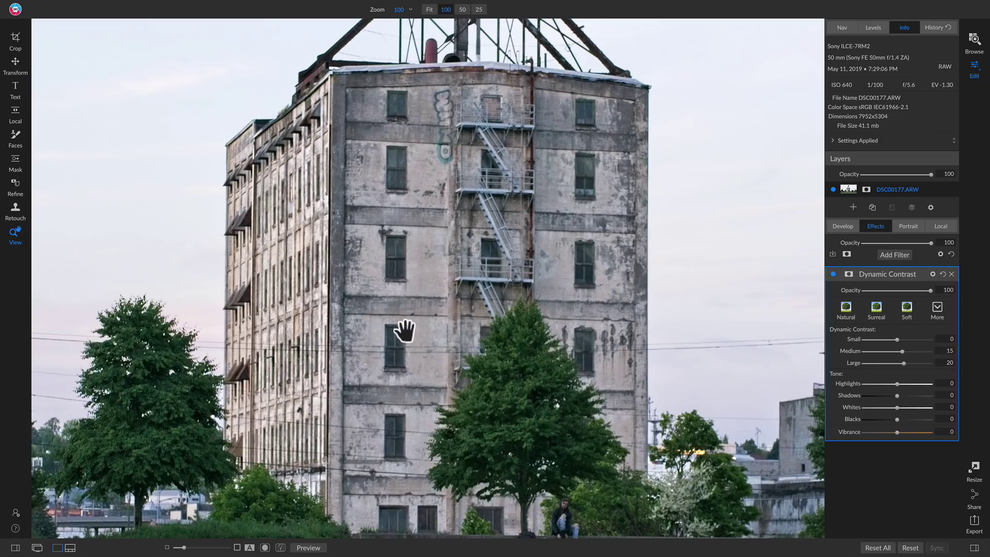
left_click_drag(460, 409, 504, 391)
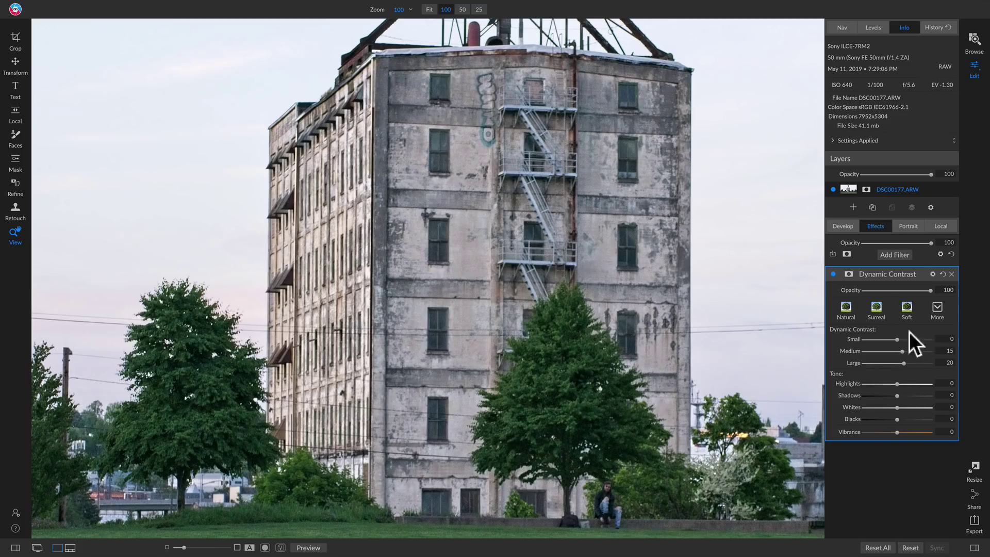
left_click(936, 306)
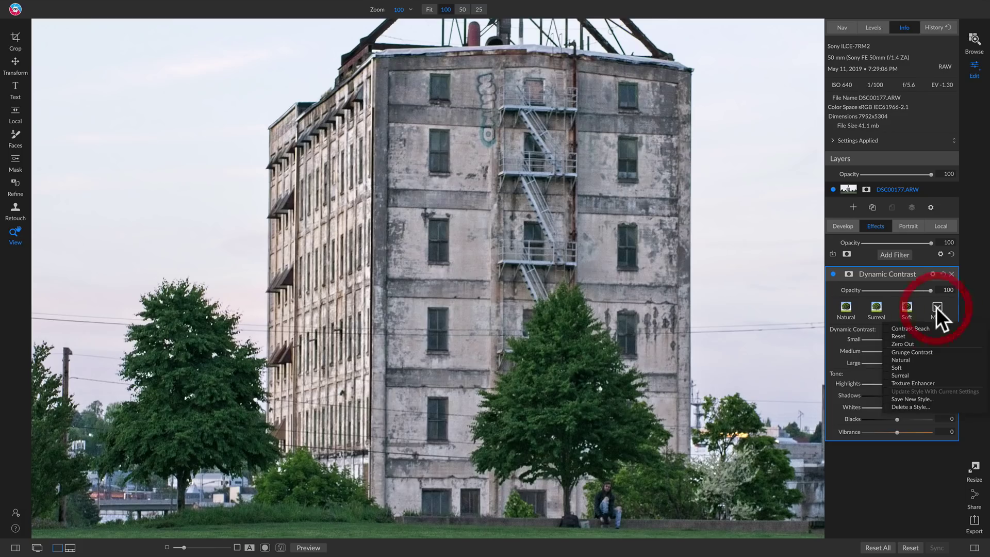
left_click(912, 343)
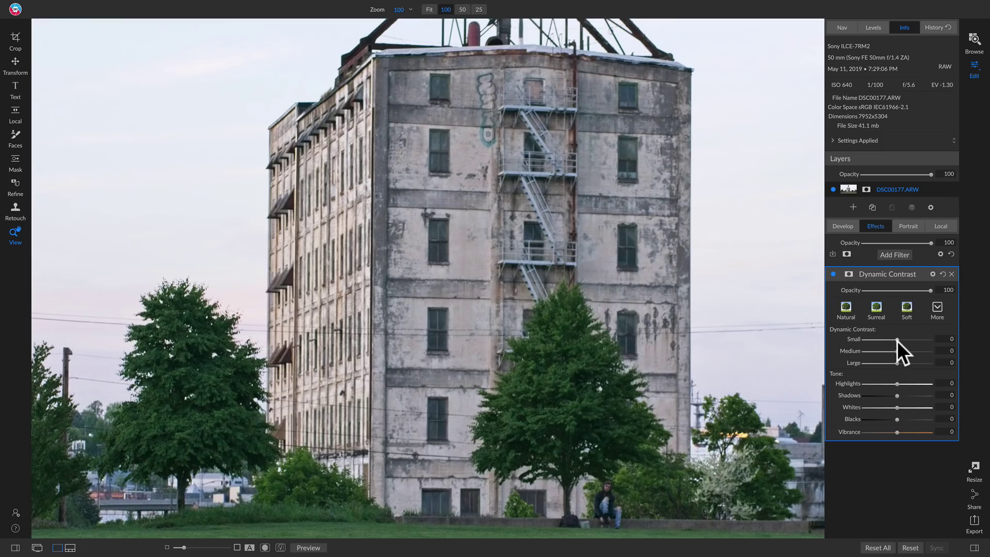
Try Small contrast at 95 and Medium contrast at 100 one after the other, returning each to 0
left_click_drag(896, 342, 929, 342)
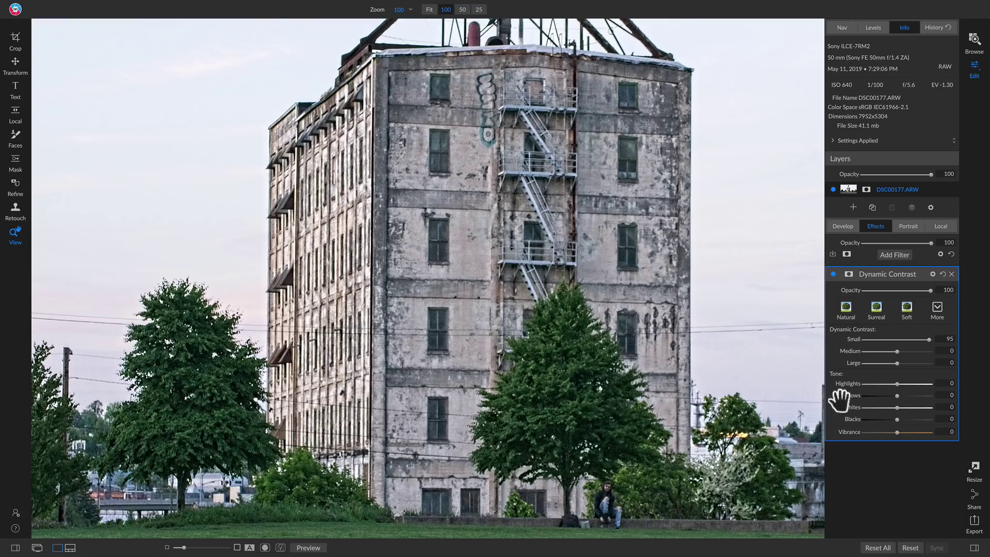
double_click(857, 340)
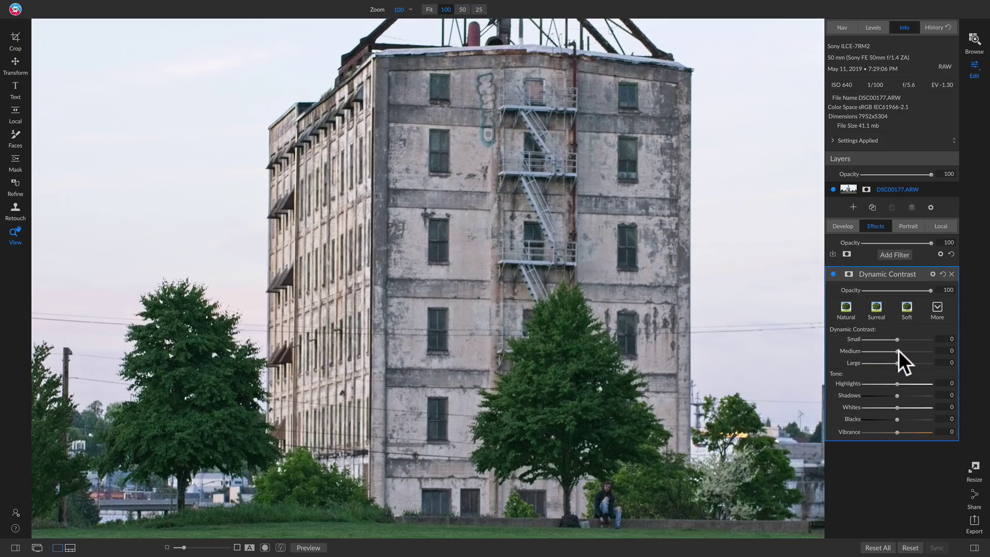
left_click_drag(897, 352, 939, 354)
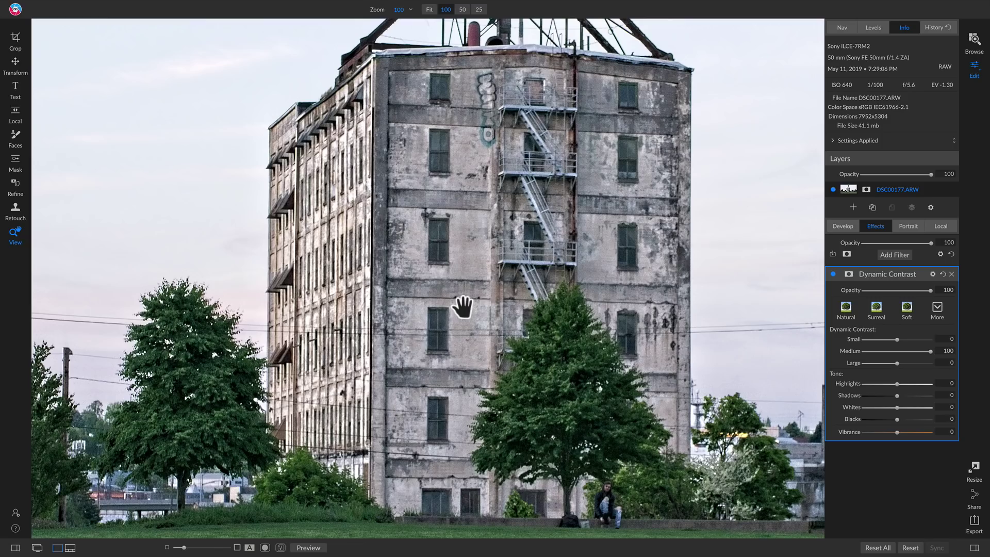
double_click(852, 351)
left_click(944, 350)
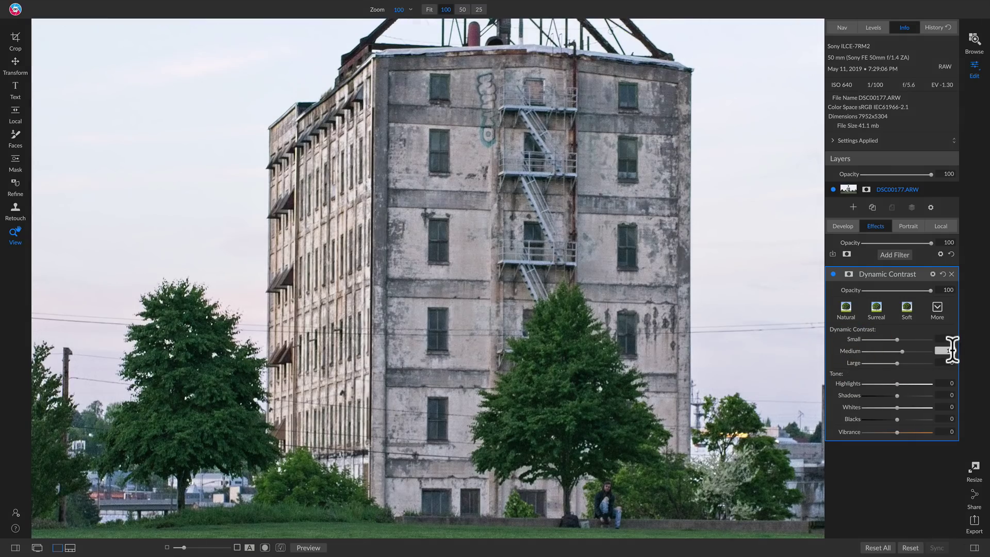
type("0")
key("Return")
Try Large contrast at 100 in the Dynamic Contrast filter, and reset it to its default of 20
left_click_drag(912, 364, 935, 364)
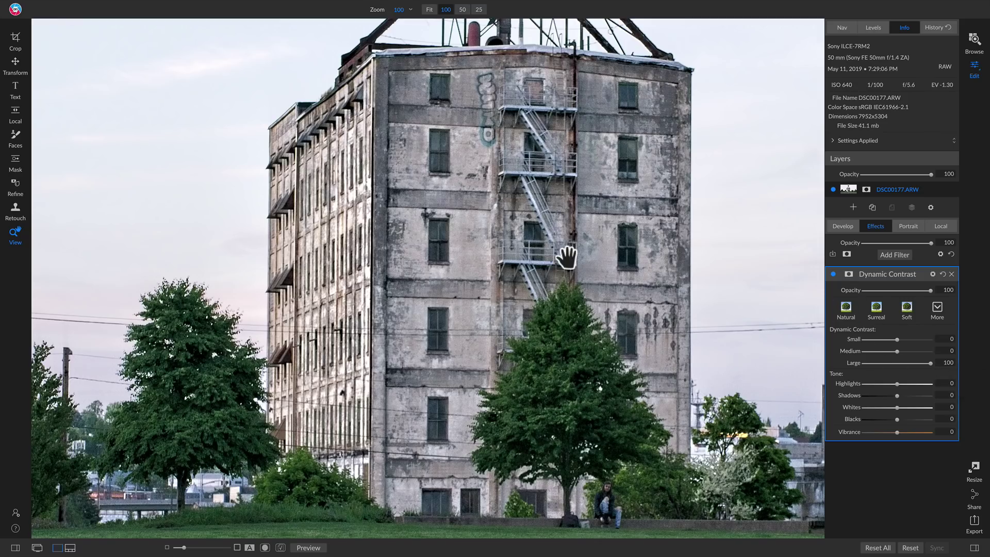
double_click(853, 361)
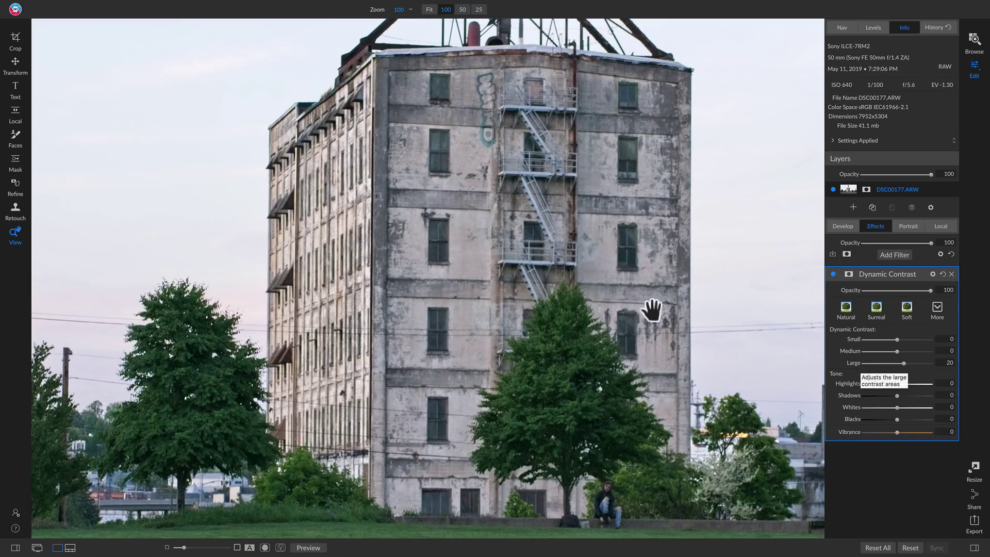
Fit the whole photo in view and apply the Texture Enhancer style to the Dynamic Contrast filter
left_click(593, 277)
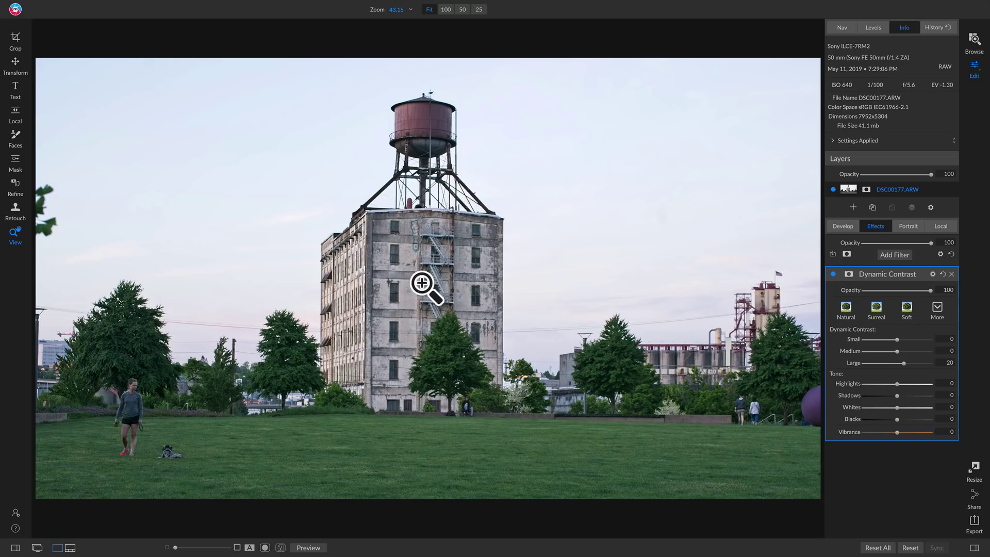
left_click(933, 310)
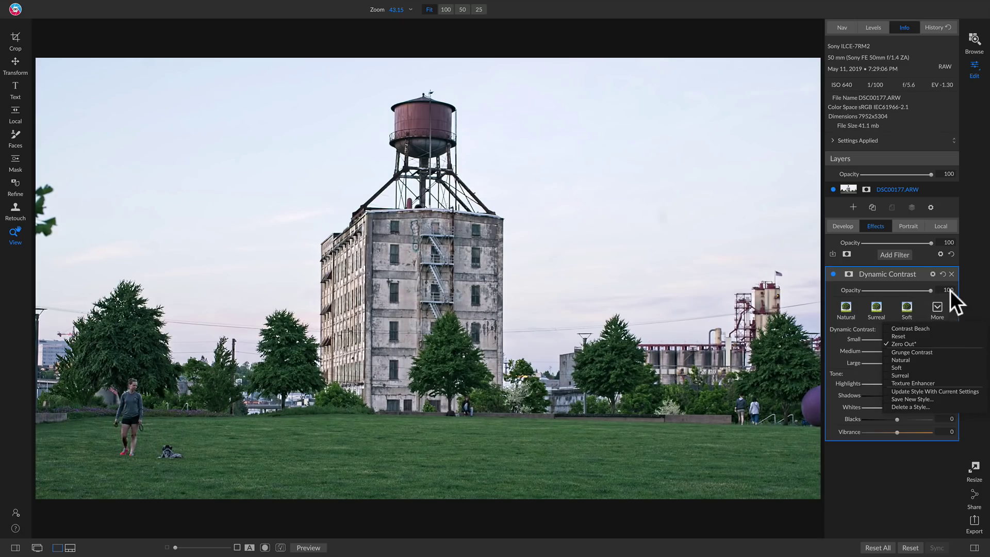
left_click(954, 300)
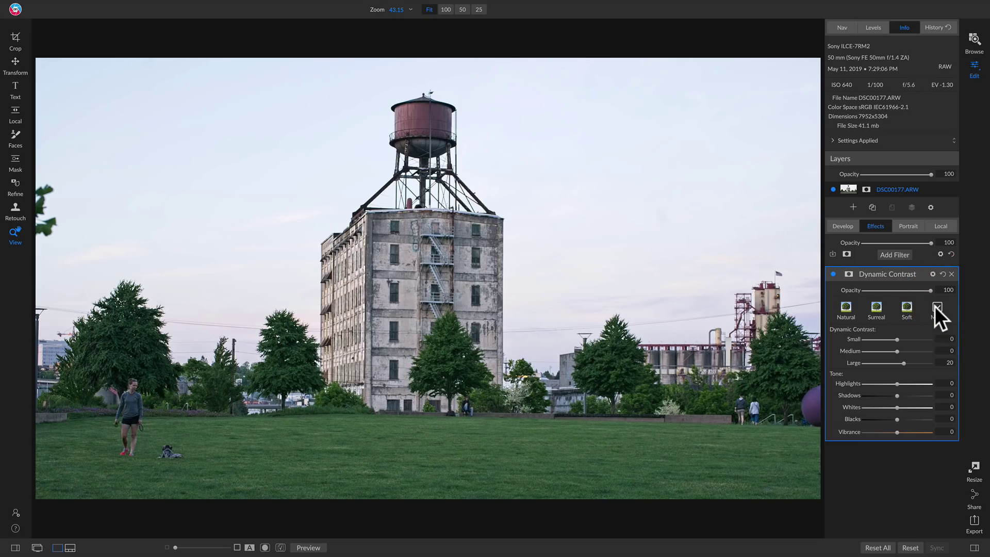
left_click(935, 306)
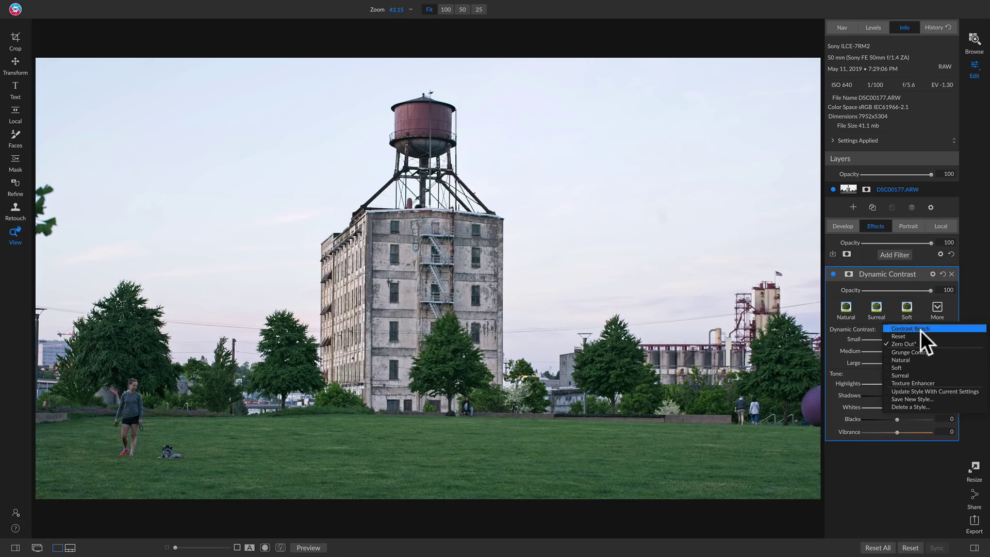
left_click(908, 384)
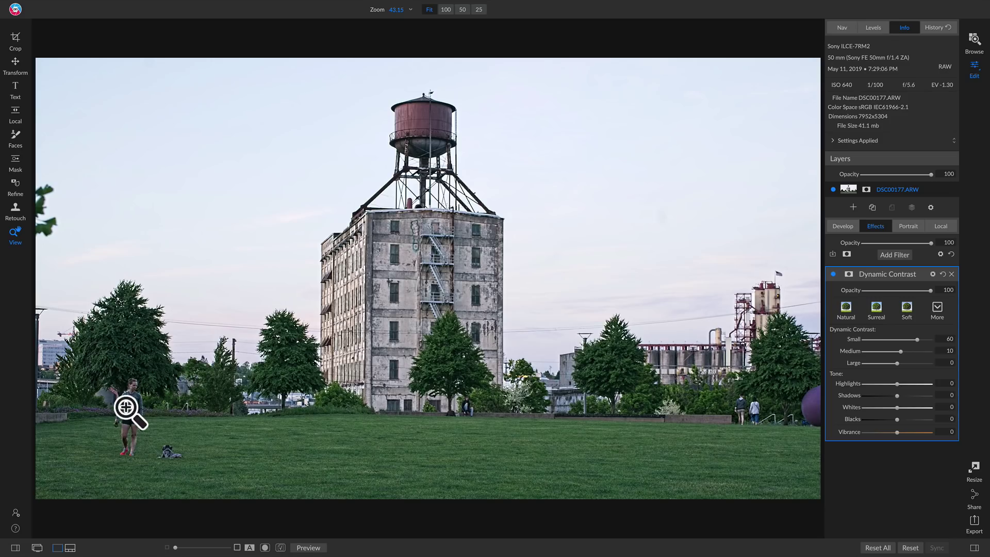
Invert the Dynamic Contrast filter's mask to hide the effect and set the masking brush to Paint In
left_click(848, 274)
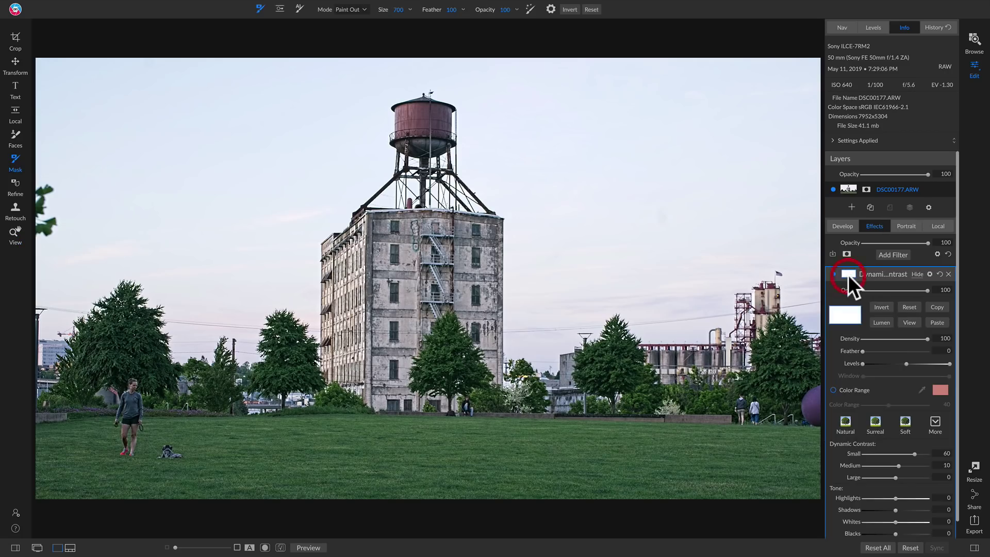
left_click(879, 307)
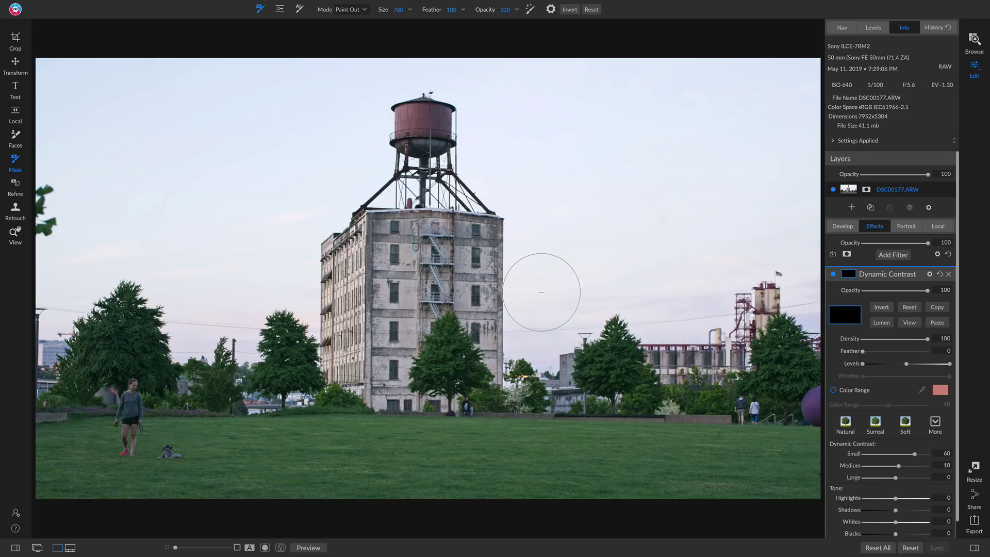
key("x")
Paint the Dynamic Contrast effect in over the large trees across the park with the size 700 brush
mouse_move(438, 369)
left_mouse_down()
mouse_move(451, 326)
mouse_move(462, 371)
left_mouse_up()
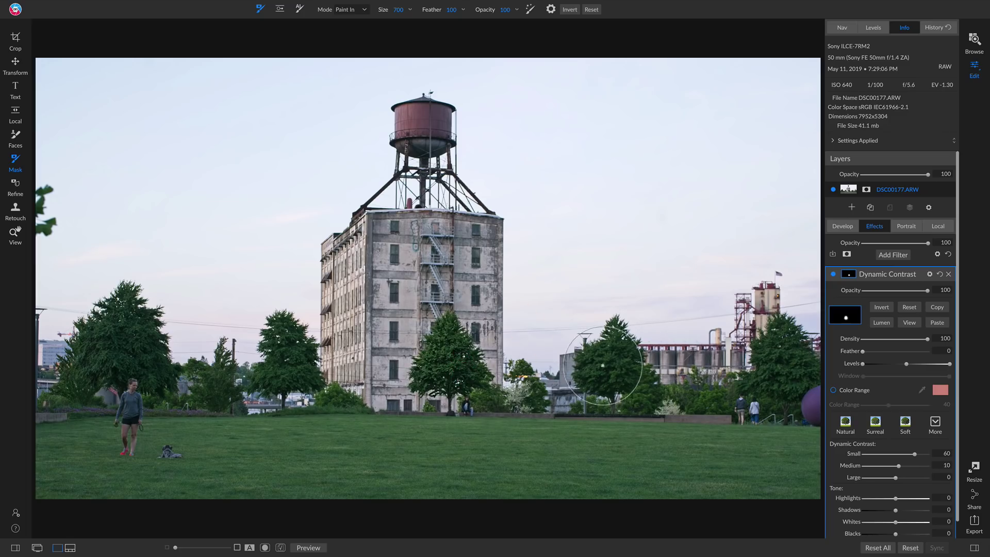
mouse_move(597, 361)
left_mouse_down()
mouse_move(612, 343)
mouse_move(626, 354)
mouse_move(627, 385)
mouse_move(639, 376)
left_mouse_up()
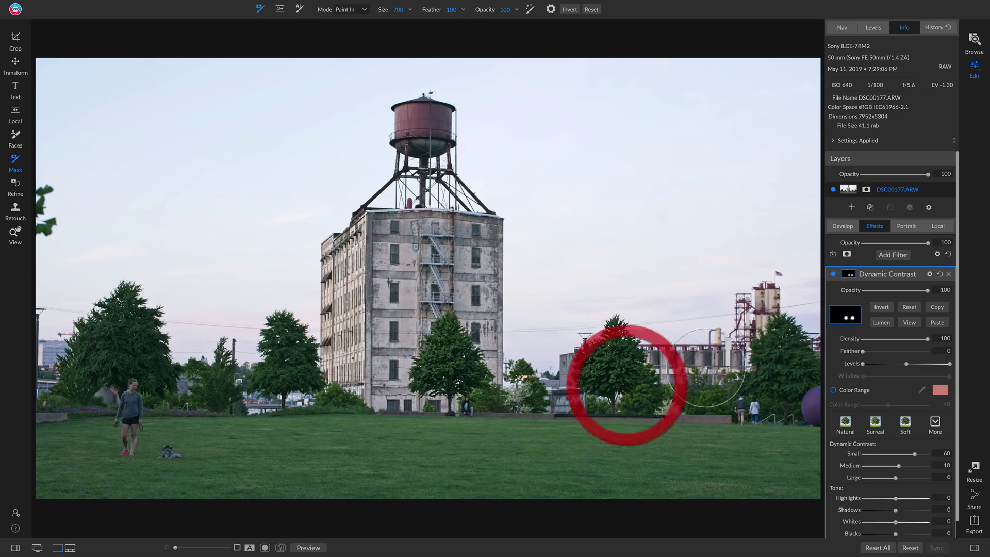
mouse_move(780, 370)
left_mouse_down()
mouse_move(785, 344)
mouse_move(796, 364)
mouse_move(789, 356)
left_mouse_up()
mouse_move(273, 360)
left_mouse_down()
mouse_move(285, 365)
mouse_move(288, 336)
mouse_move(305, 375)
left_mouse_up()
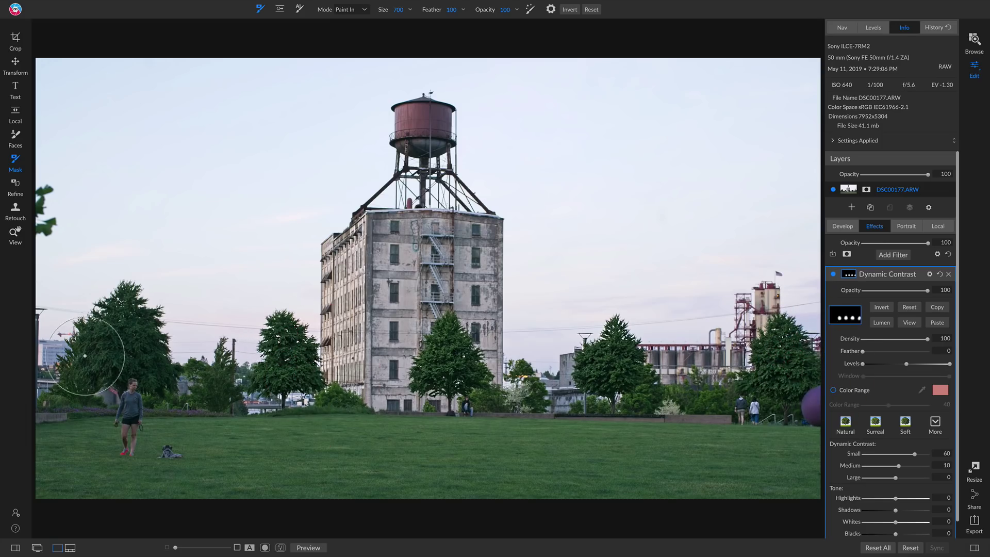
mouse_move(92, 364)
left_mouse_down()
mouse_move(143, 332)
mouse_move(164, 369)
mouse_move(168, 345)
mouse_move(148, 304)
mouse_move(119, 293)
left_mouse_up()
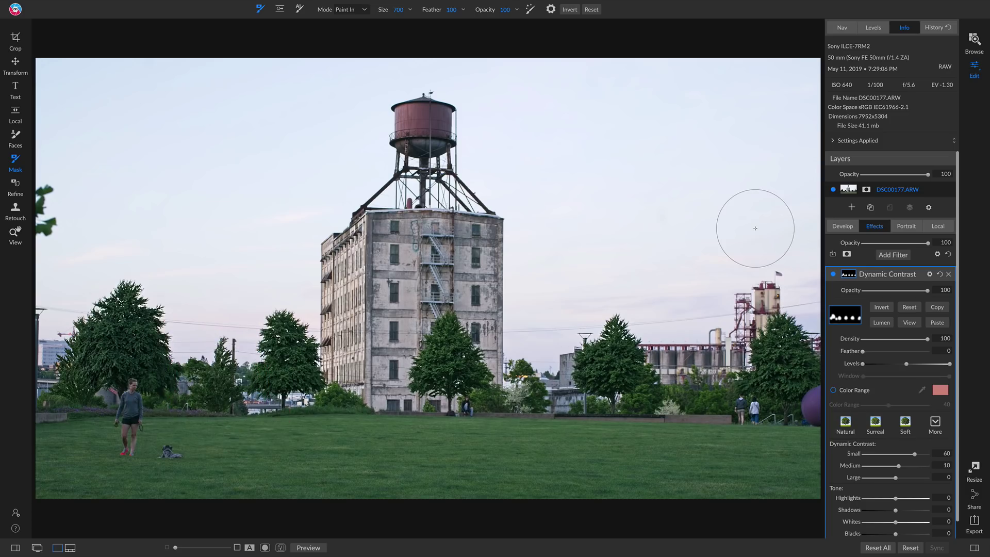
mouse_move(640, 412)
left_mouse_down()
mouse_move(630, 402)
mouse_move(709, 402)
mouse_move(690, 406)
left_mouse_up()
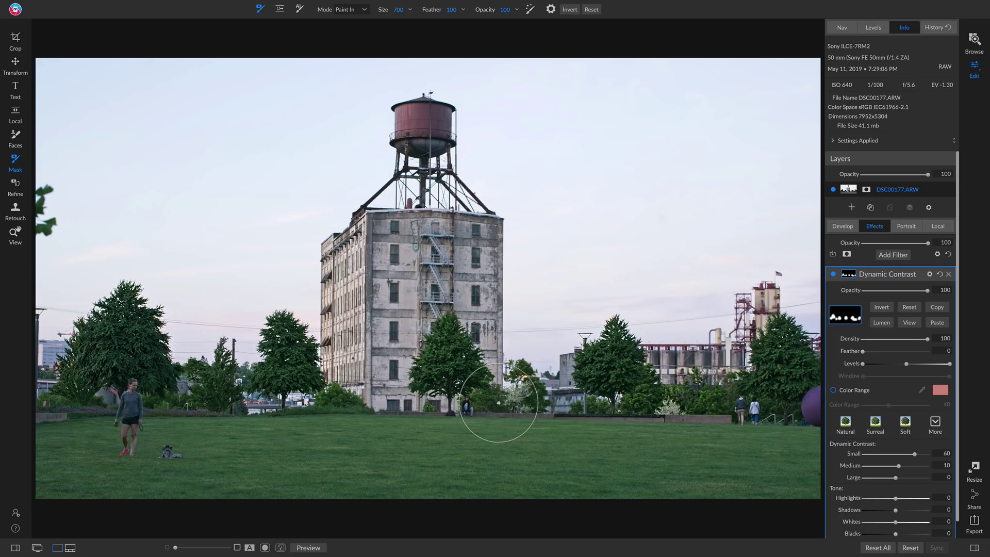
Reduce the masking brush size to 200 and paint the effect in over the small bushes on both sides of the building's base
key("bracketleft")
key("bracketleft")
key("bracketleft")
key("bracketleft")
key("bracketleft")
left_click_drag(498, 402, 536, 400)
left_click_drag(325, 398, 347, 403)
Set the tree filter's tone to Highlights 38, Shadows 28, Whites 40 and Vibrance 22
scroll(923, 348, "down", 1)
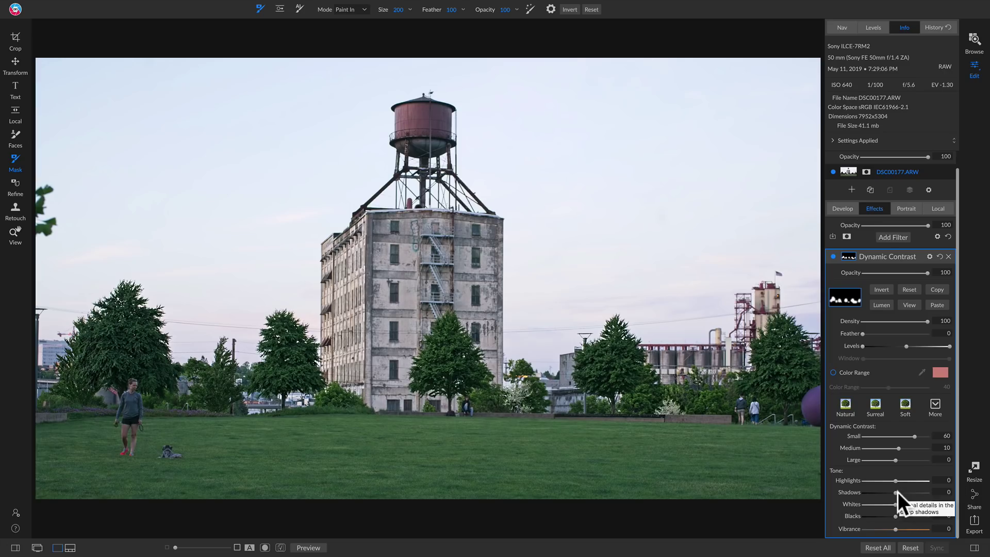
mouse_move(896, 494)
left_mouse_down()
mouse_move(915, 494)
mouse_move(900, 493)
left_mouse_up()
mouse_move(908, 494)
left_mouse_down()
mouse_move(919, 494)
mouse_move(889, 494)
mouse_move(903, 493)
left_mouse_up()
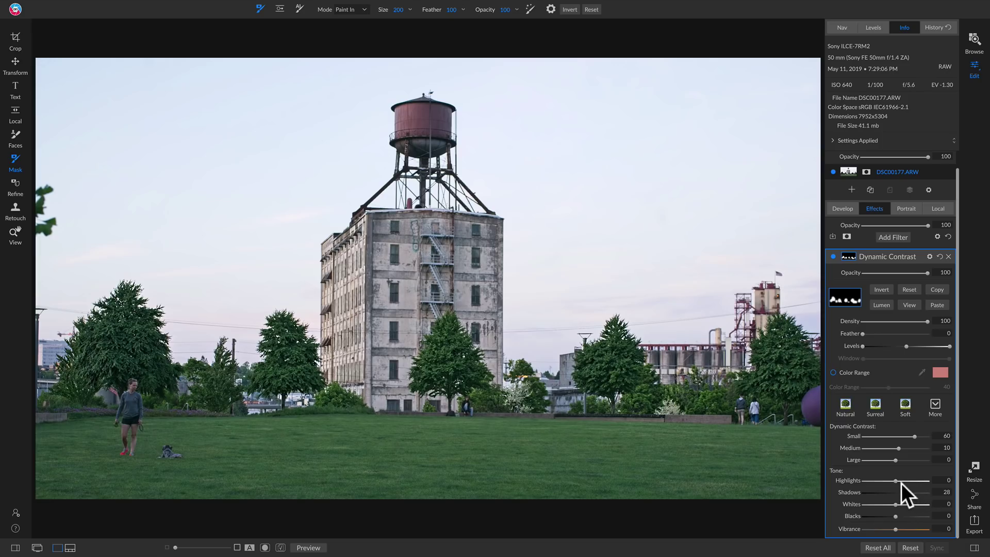
left_click_drag(889, 482, 919, 506)
left_click(900, 505)
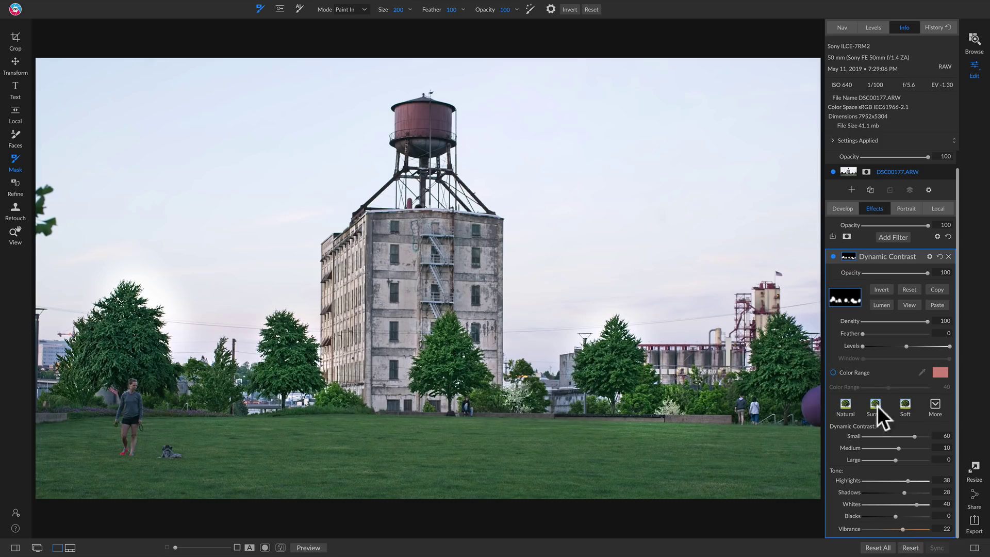
Lower the tree filter's opacity to about 54 and toggle the filter off and on to compare its effect
mouse_move(834, 257)
left_click(832, 257)
left_click(833, 257)
left_click_drag(886, 273, 899, 274)
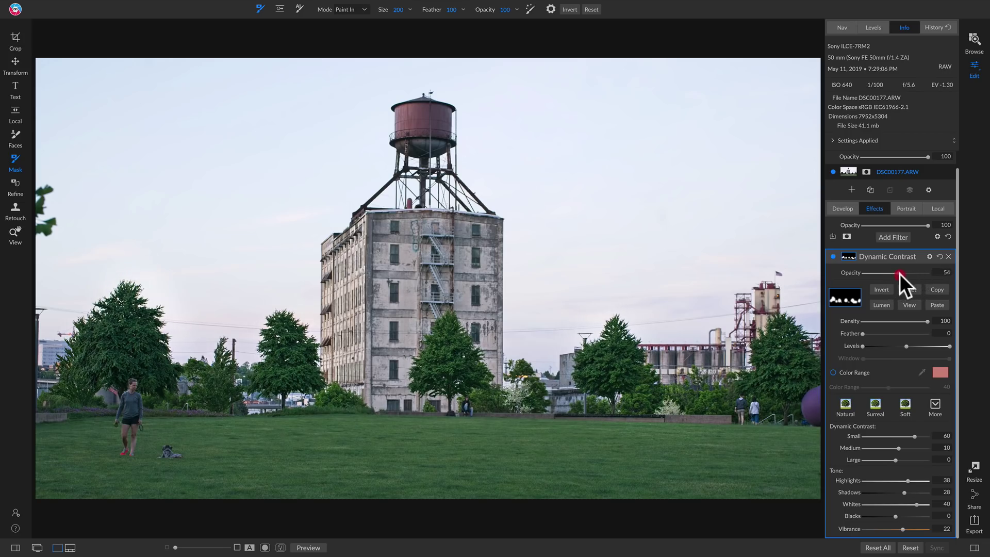
left_click(833, 257)
left_click(834, 257)
Add a second Dynamic Contrast filter and set its Large contrast to 39
left_click(898, 236)
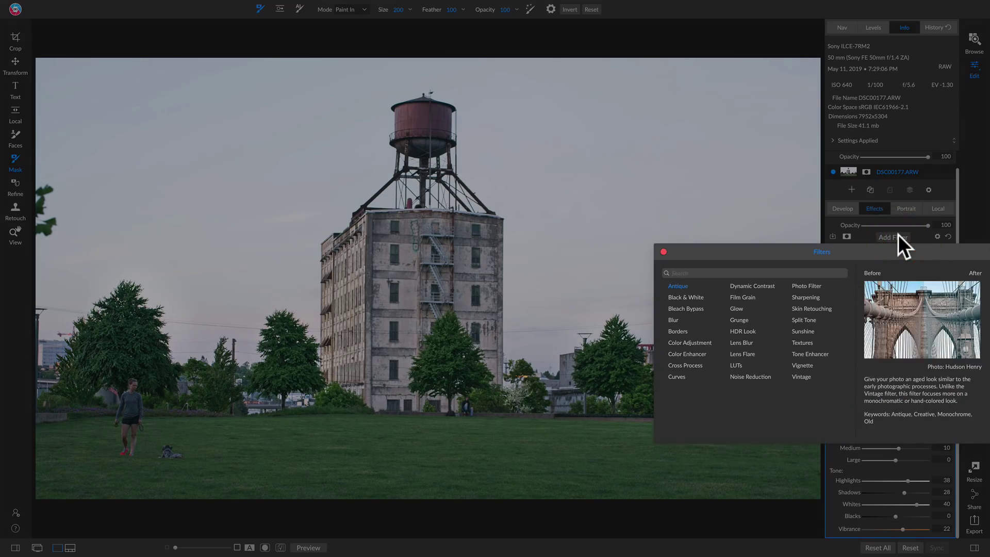
left_click(751, 285)
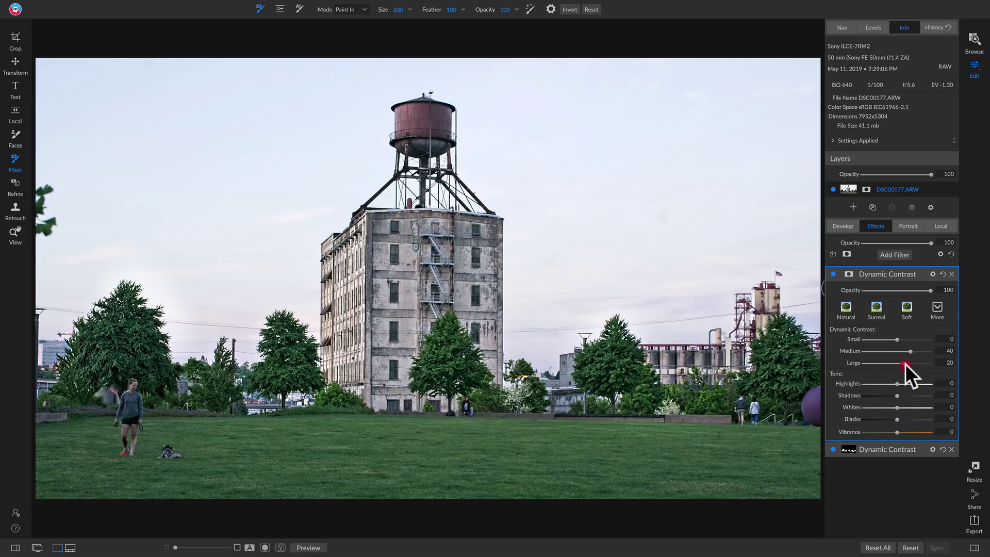
left_click_drag(911, 364, 910, 364)
Invert the second filter's mask and paint its effect in over the building and water tower with a size 1300 brush
left_click(847, 274)
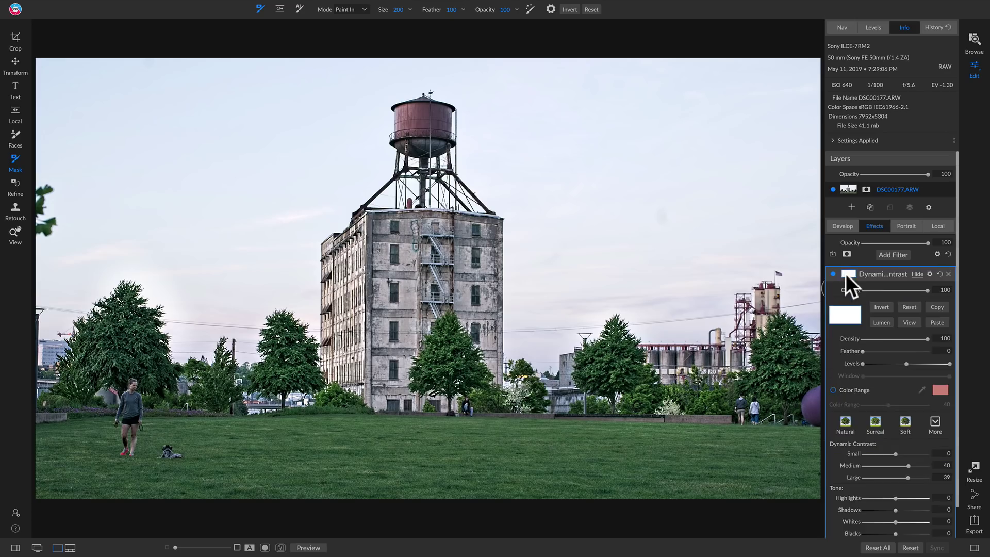
left_click(880, 306)
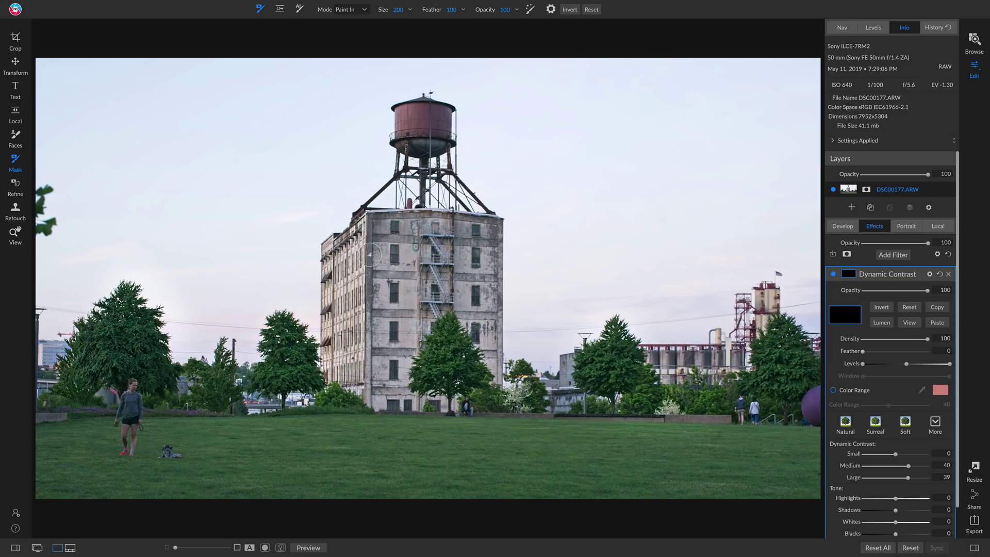
scroll(363, 253, "up", 10)
mouse_move(378, 271)
left_mouse_down()
mouse_move(369, 331)
mouse_move(380, 267)
mouse_move(470, 194)
mouse_move(409, 125)
mouse_move(431, 82)
left_mouse_up()
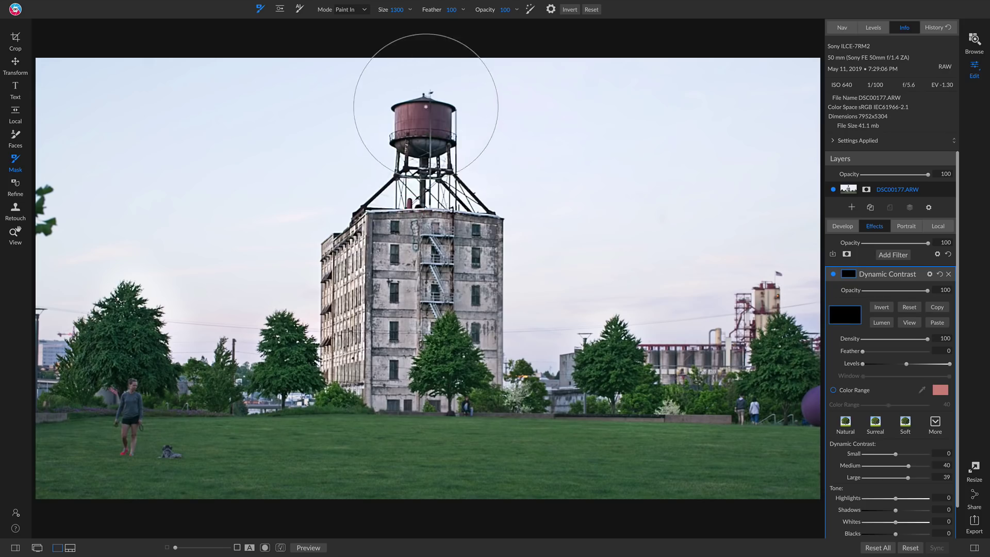
Reduce the masking brush size to 400 and paint the effect in along the lower sides of the building
scroll(511, 283, "down", 6)
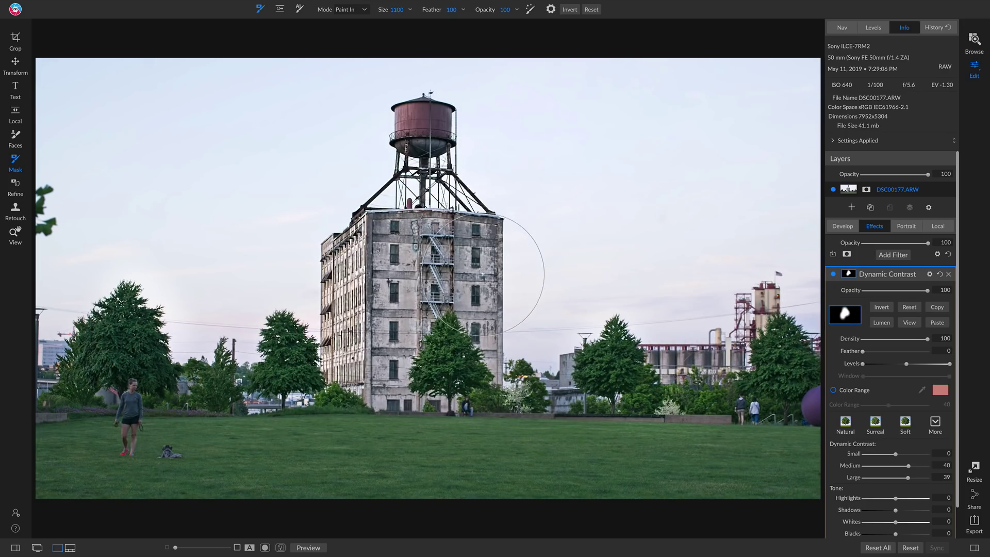
key("bracketleft")
key("bracketleft")
key("bracketleft")
left_click_drag(493, 326, 495, 367)
mouse_move(377, 407)
left_mouse_down()
mouse_move(411, 404)
mouse_move(360, 385)
mouse_move(362, 358)
left_mouse_up()
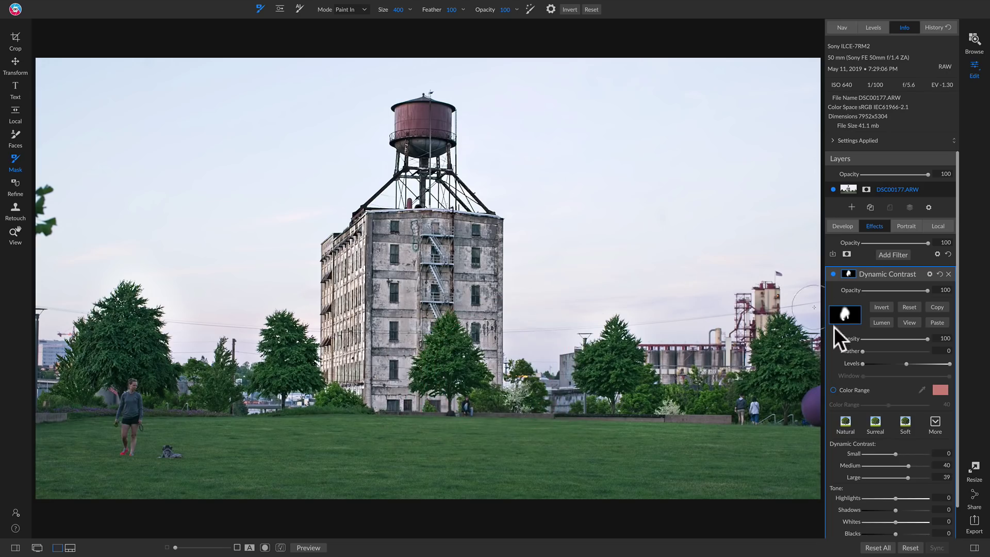
Set the second Dynamic Contrast filter's opacity to 66 and compare the photo before and after all edits
left_click(834, 273)
left_click(833, 274)
mouse_move(896, 291)
left_mouse_down()
mouse_move(883, 289)
mouse_move(903, 290)
left_mouse_up()
key("ctrl+p")
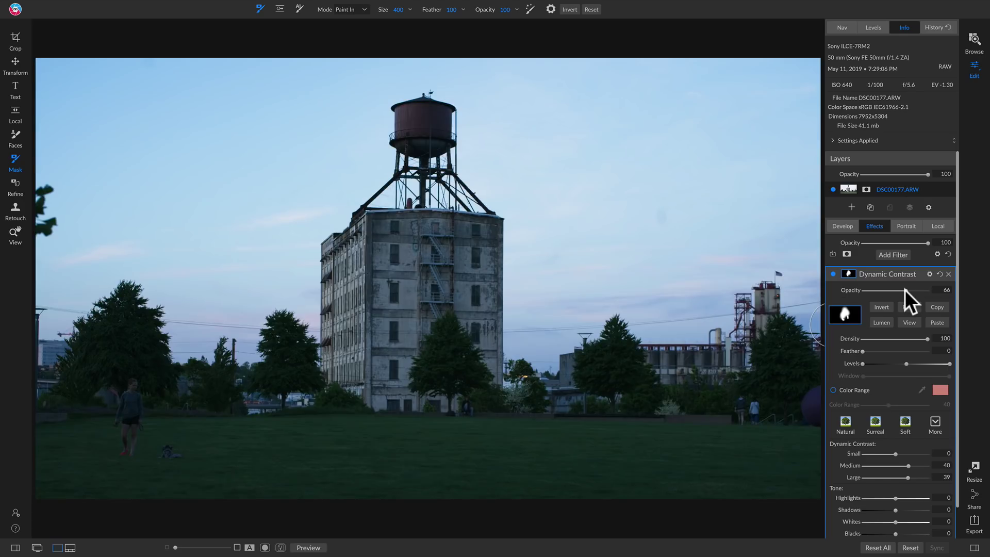
key("ctrl+p")
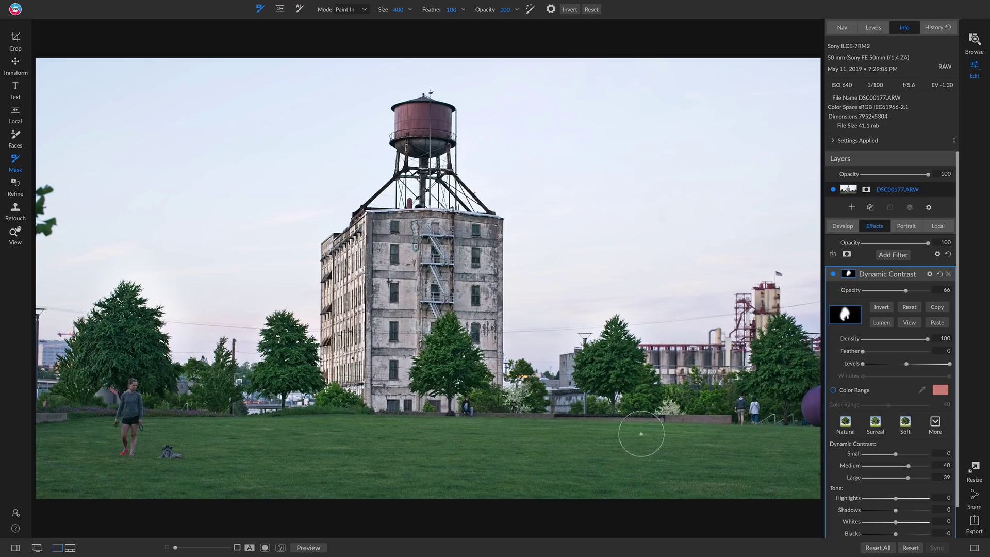
Return to the Applying Detail album and open the flower photo DSC03150.ARW for editing
left_click(967, 38)
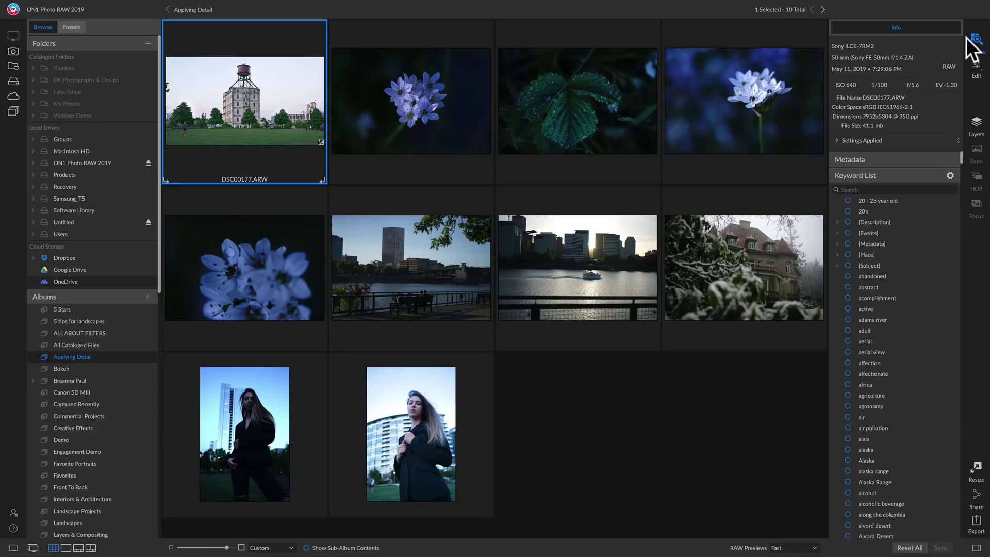
left_click(382, 78)
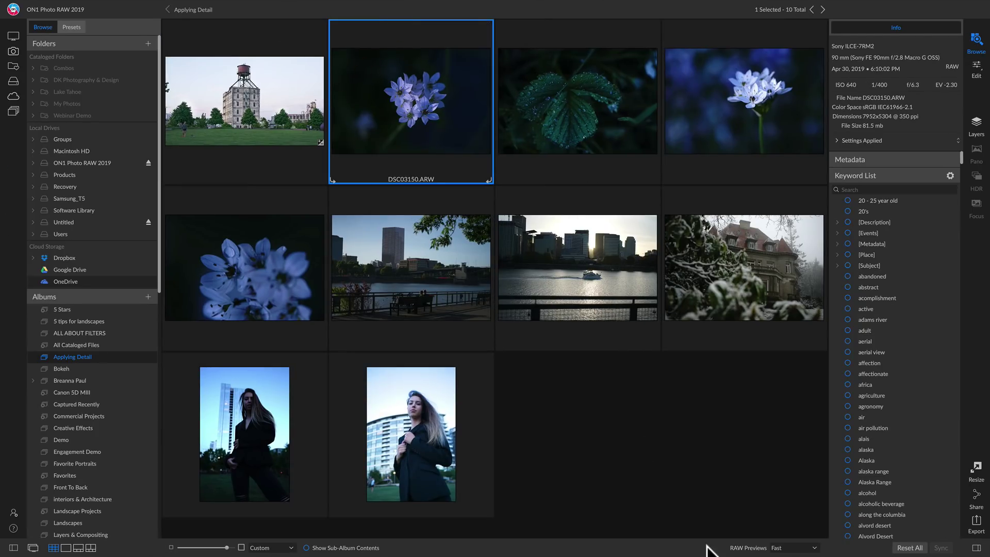
double_click(434, 103)
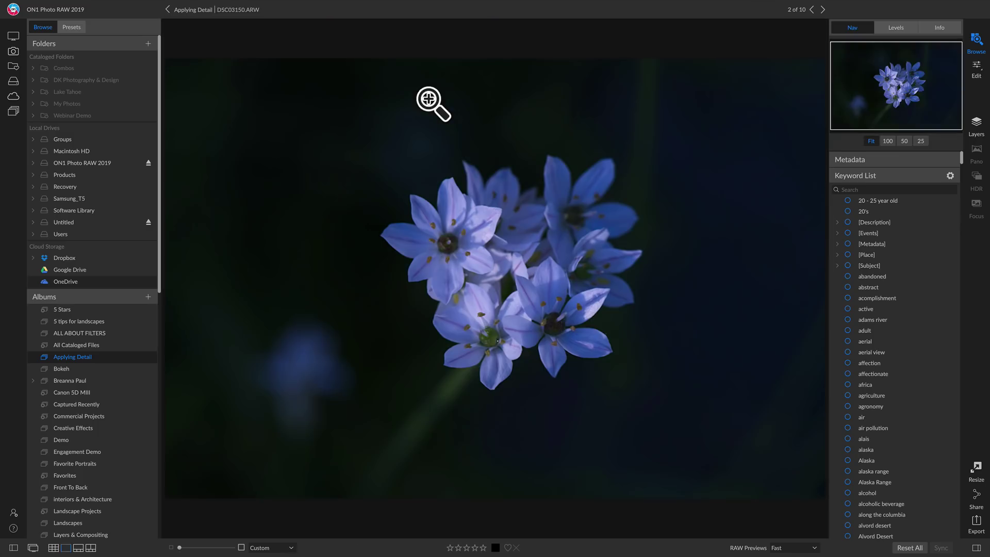
key("super+2")
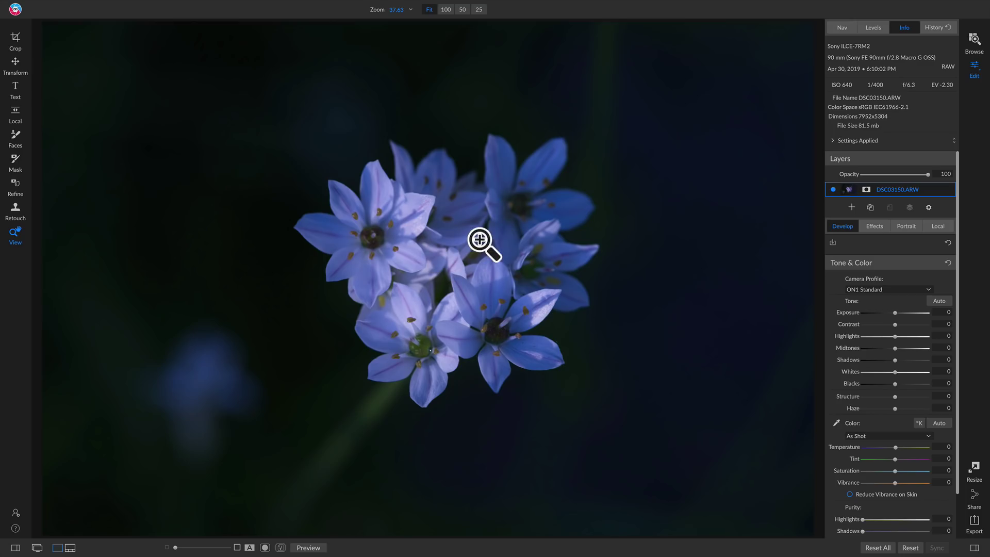
Set the flower photo's white balance to Cloudy
left_click(899, 436)
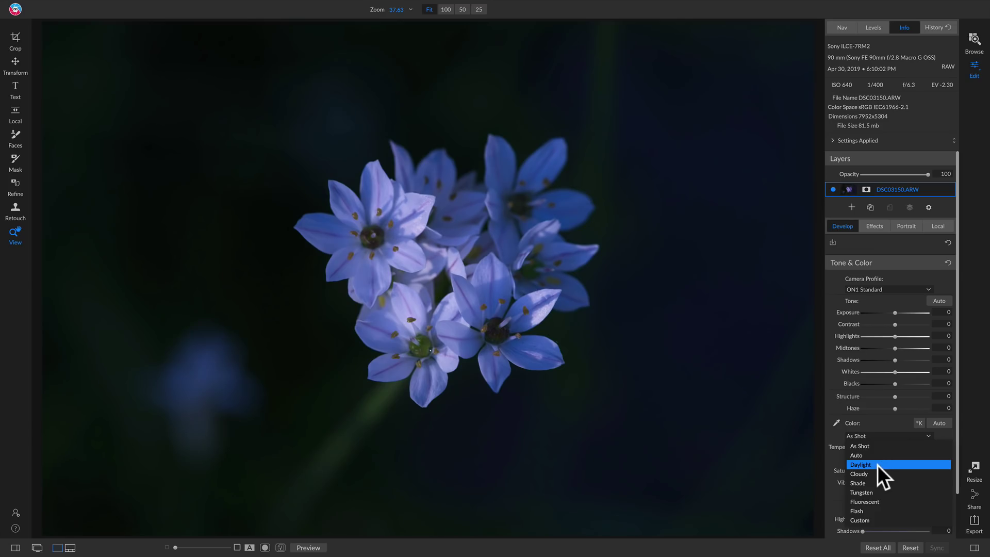
left_click(865, 472)
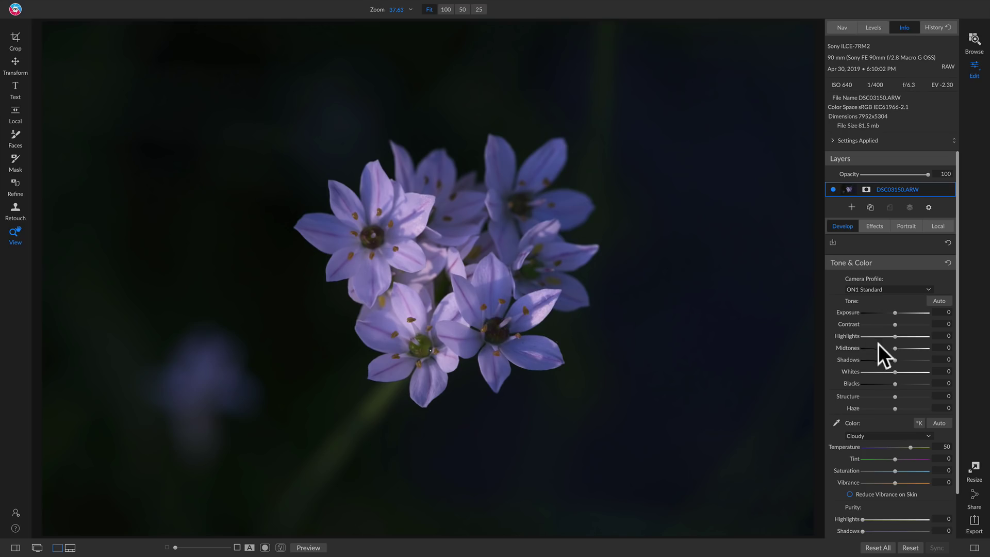
Try Midtones at 53 and Exposure at 1.6 one after the other, resetting each to 0
left_click_drag(895, 349, 912, 349)
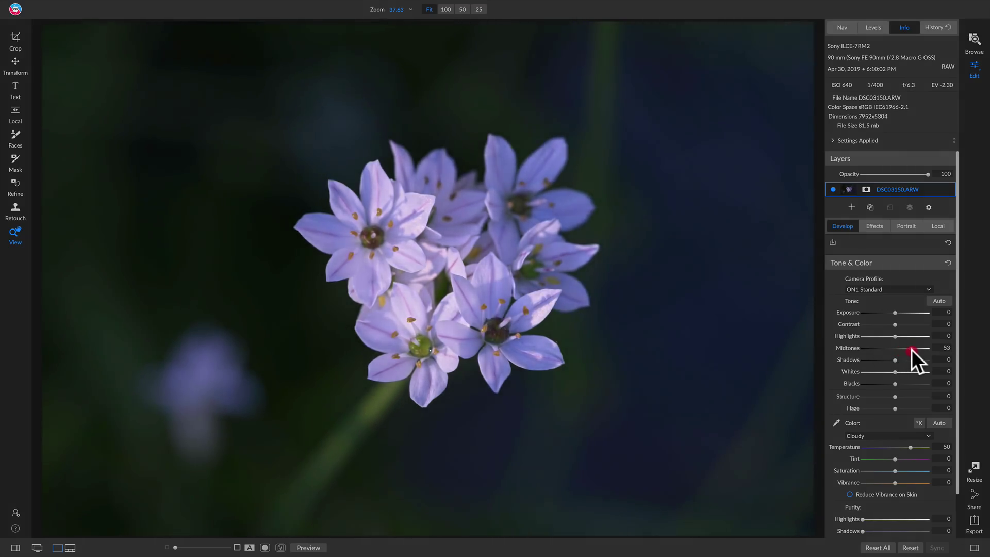
left_click(911, 349)
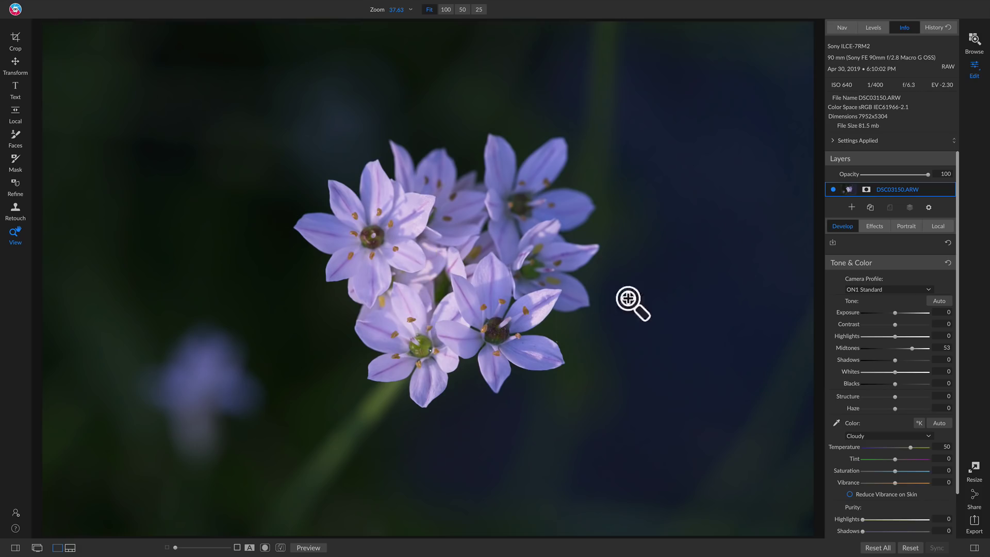
double_click(856, 347)
left_click(895, 313)
left_click_drag(895, 312, 905, 314)
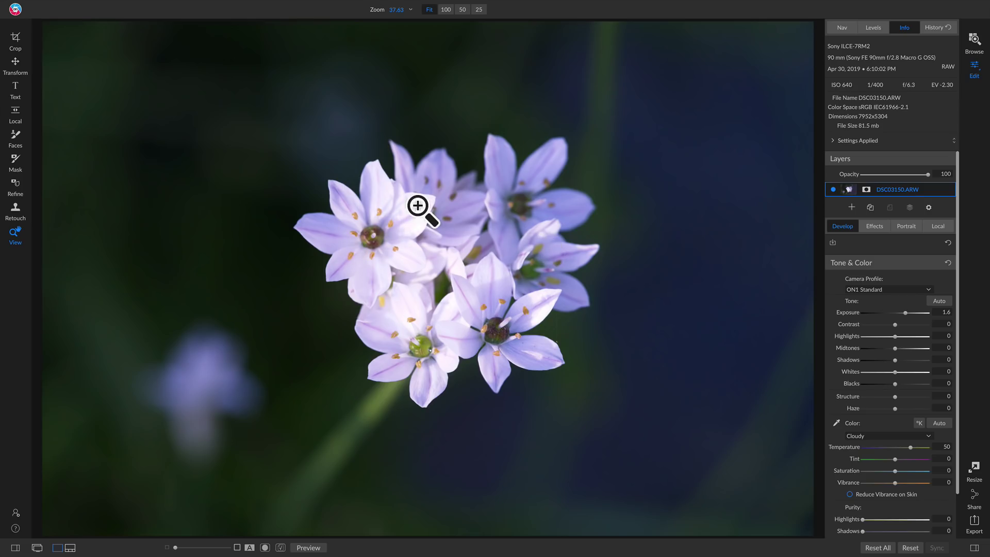
double_click(854, 312)
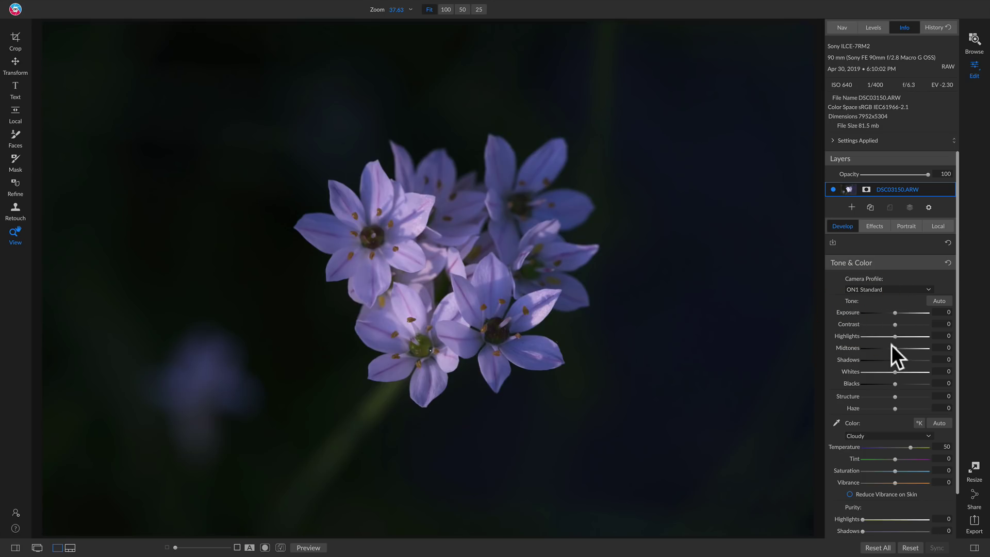
Set the flower photo's Midtones to 50, Contrast to -39 and Shadows to 12
left_click_drag(896, 348, 908, 348)
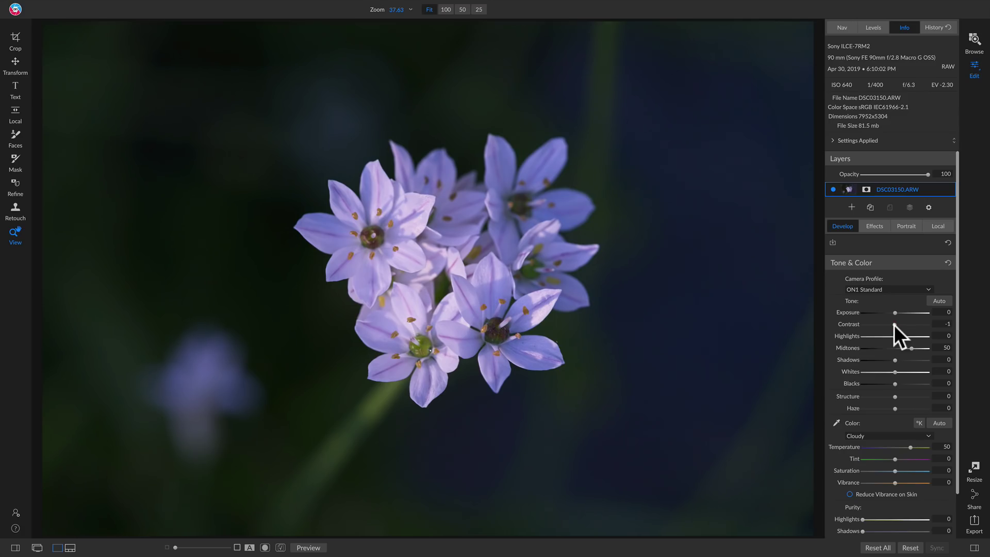
left_click_drag(894, 324, 890, 325)
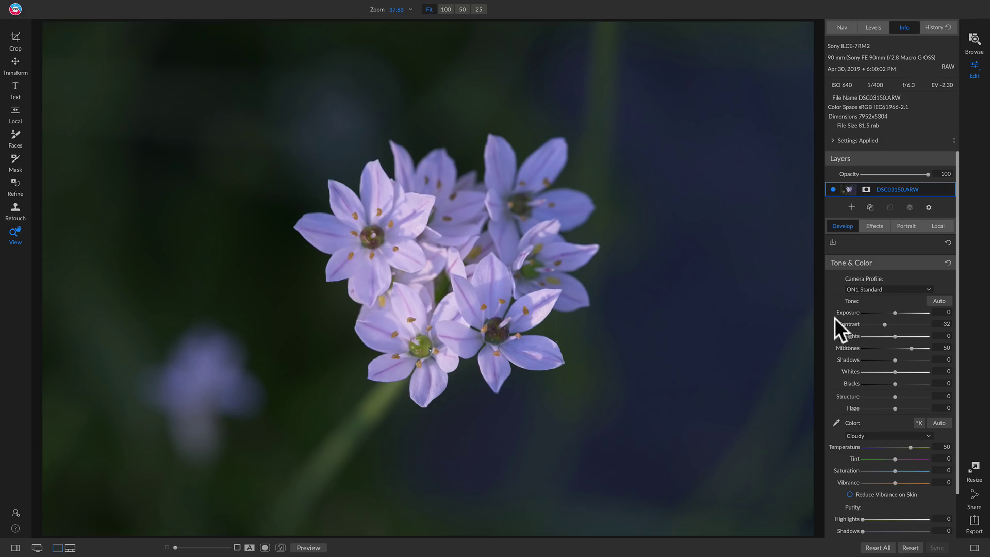
left_click_drag(858, 326, 891, 324)
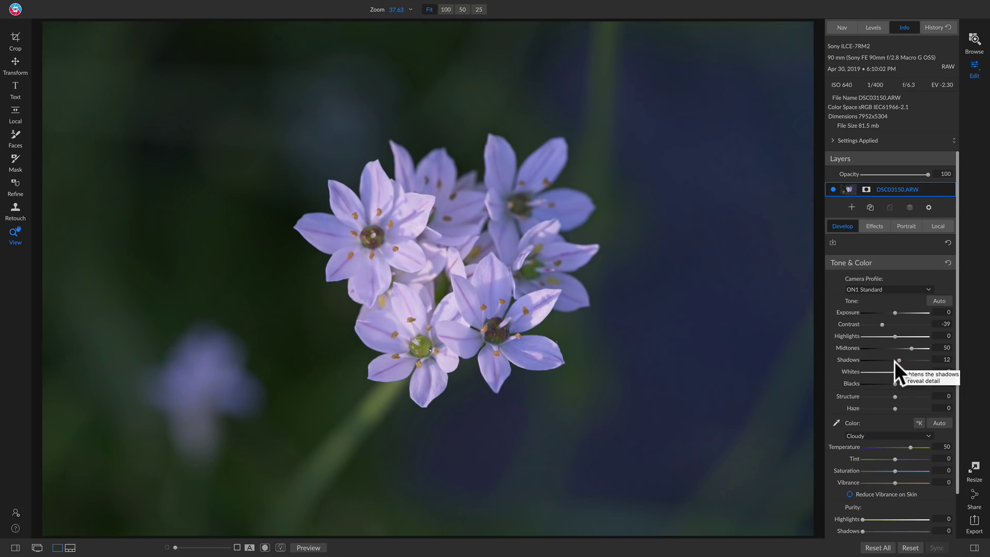
Set Blacks to -15 and compare the flower photo before and after the tone edits
scroll(895, 362, "down", 1)
scroll(895, 366, "up", 1)
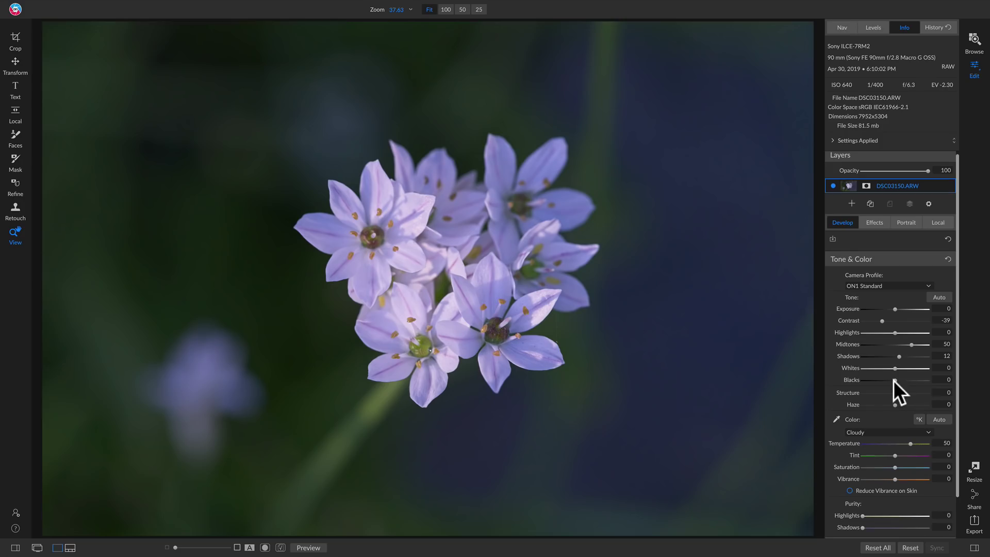
left_click_drag(896, 380, 890, 385)
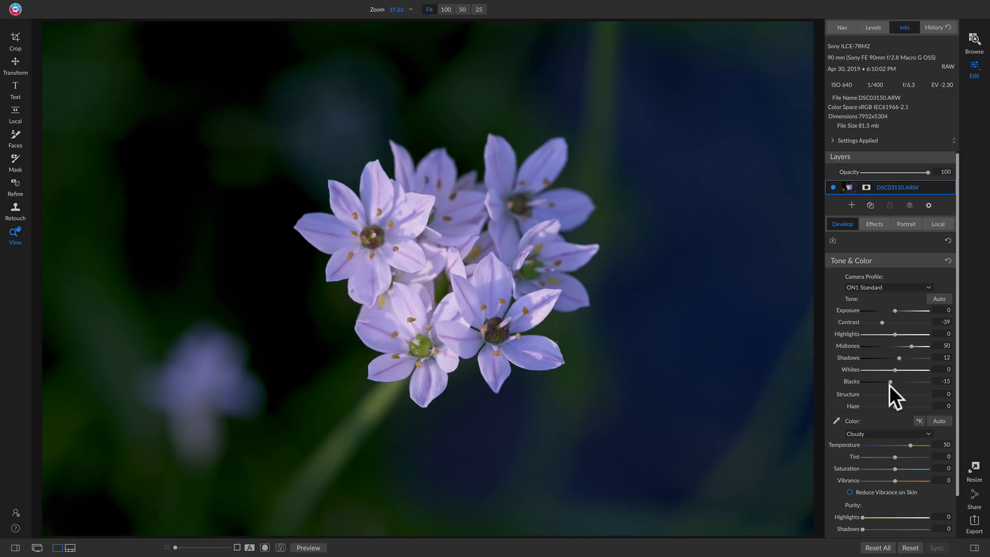
key("backslash")
key("backslash")
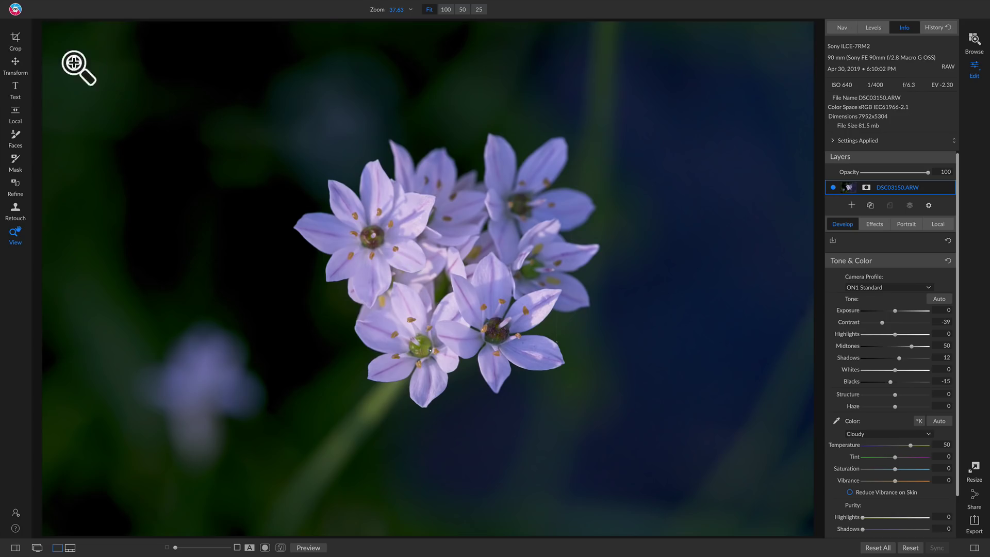
Crop the photo to the 4x5 (8x10) ratio at about 5620 x 4496 pixels, framing the flower cluster off-centre toward the left
left_click(24, 44)
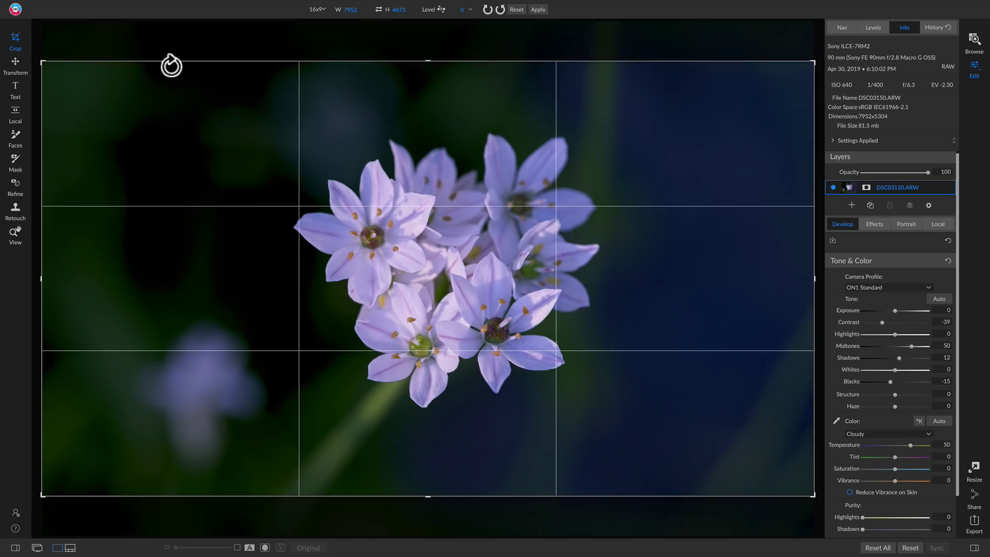
left_click(318, 9)
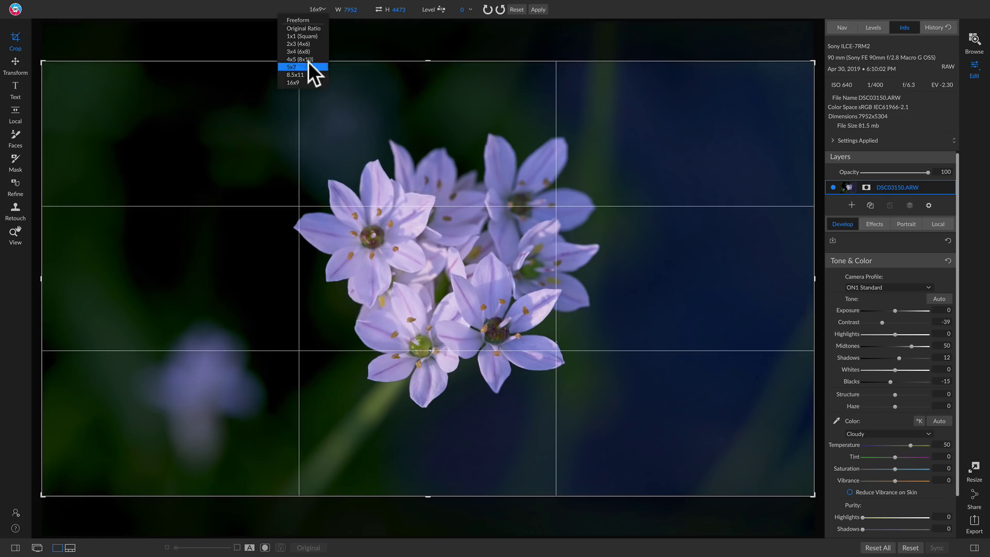
left_click(309, 66)
left_click(320, 9)
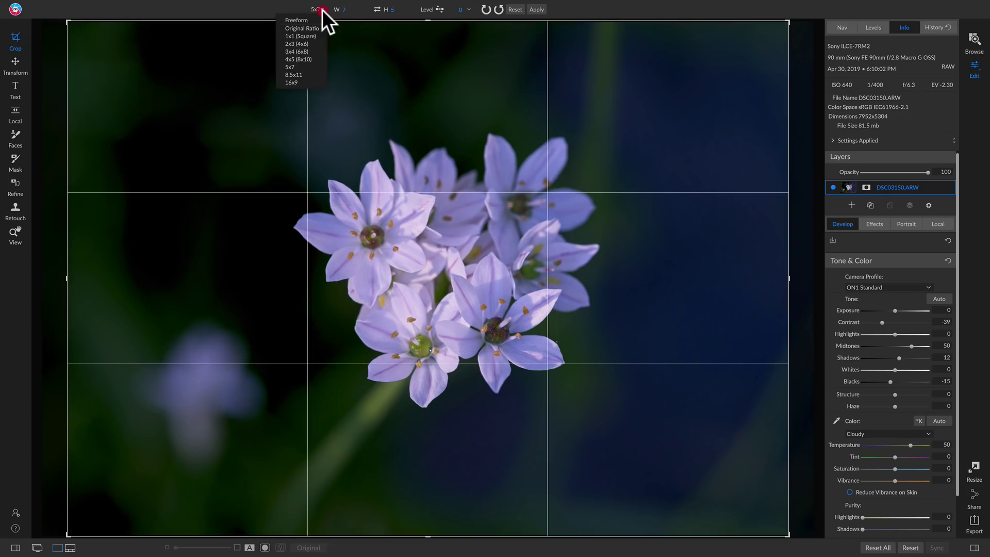
left_click(308, 58)
left_click_drag(107, 21, 155, 60)
scroll(391, 219, "up", 3)
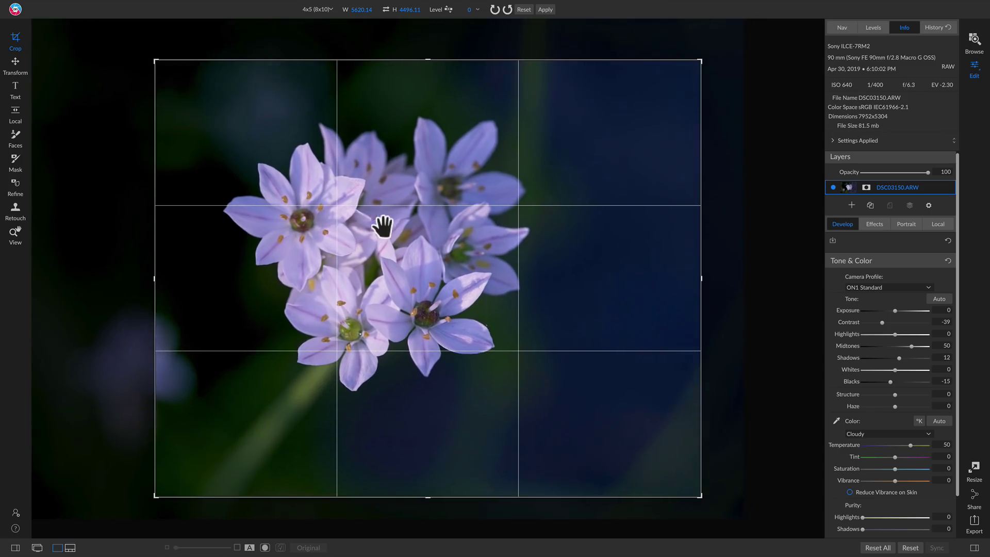
key("Return")
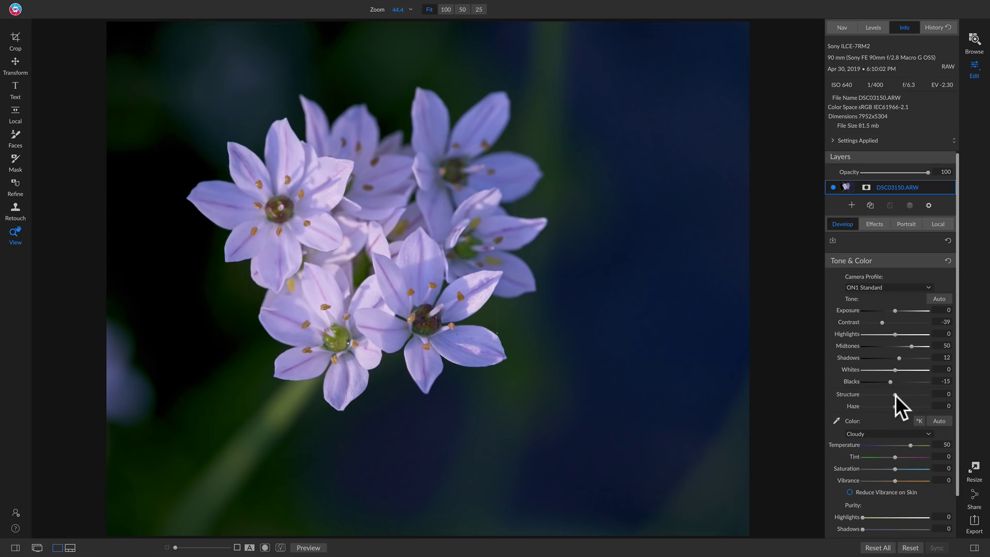
Try Structure at 43 and at 72 on the whole photo, resetting it to 0 each time
mouse_move(906, 395)
left_mouse_down()
mouse_move(936, 397)
mouse_move(908, 394)
left_mouse_up()
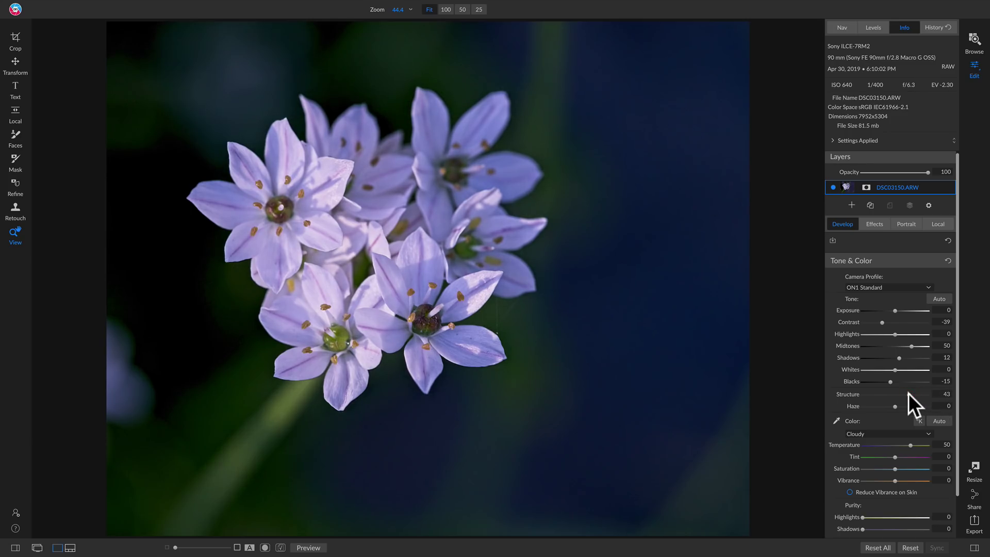
double_click(849, 394)
mouse_move(900, 396)
left_mouse_down()
mouse_move(883, 396)
mouse_move(920, 397)
mouse_move(873, 394)
mouse_move(909, 397)
mouse_move(897, 392)
left_mouse_up()
left_click_drag(911, 396, 918, 397)
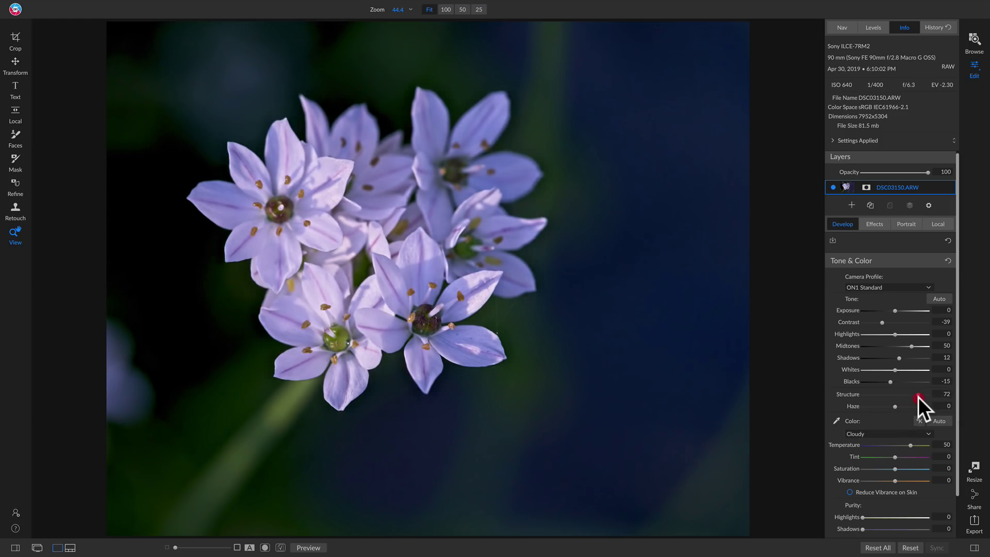
double_click(849, 394)
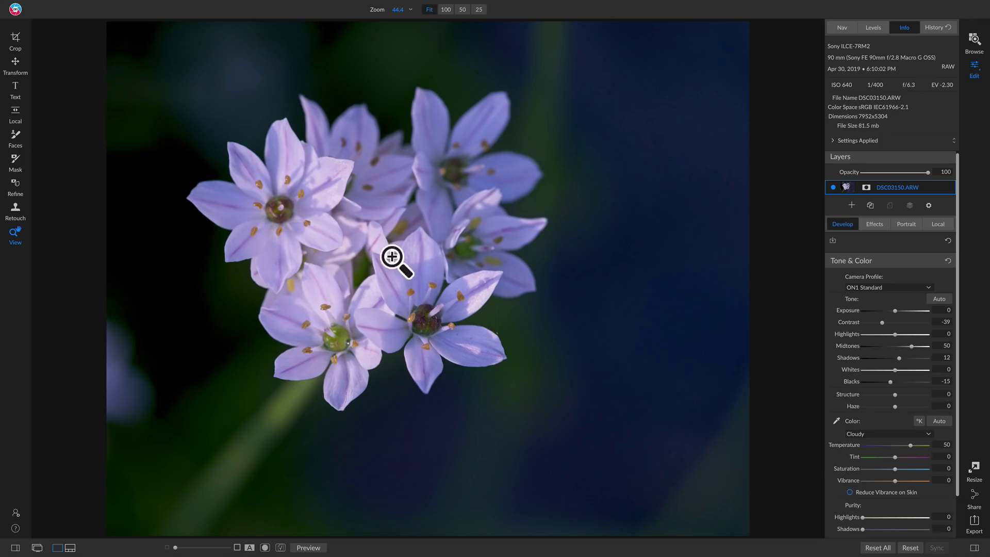
Add a Dynamic Contrast filter and compare the photo with the filter off and on
left_click(879, 224)
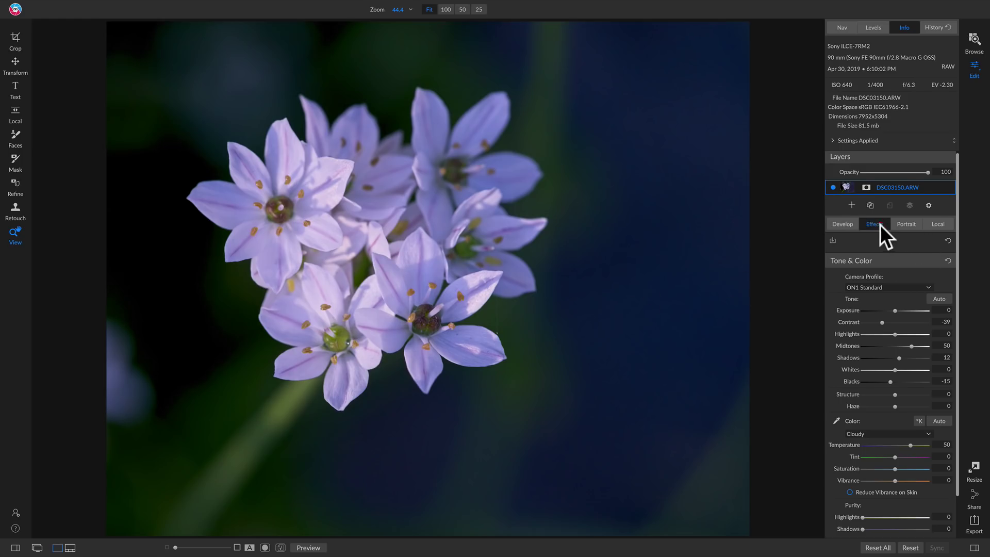
left_click(888, 254)
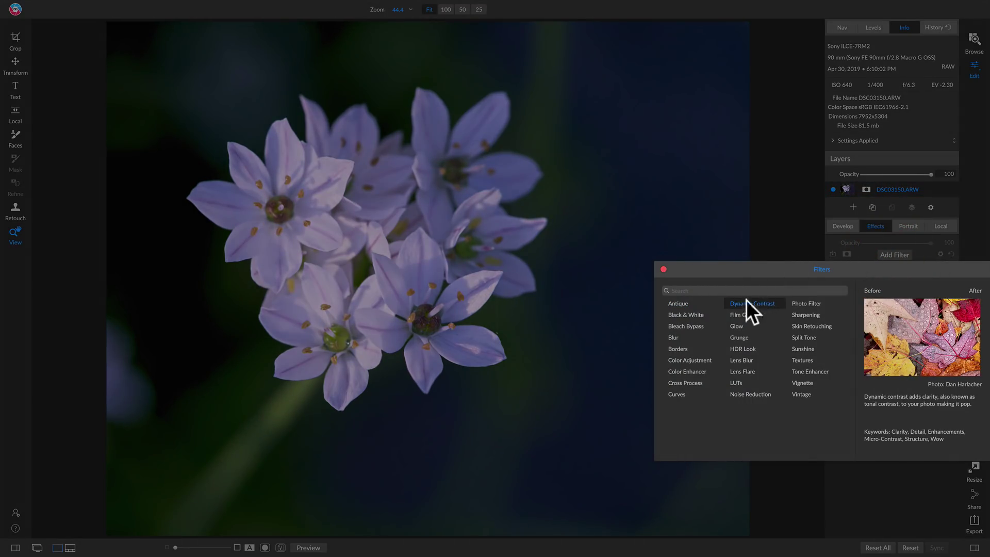
left_click(755, 303)
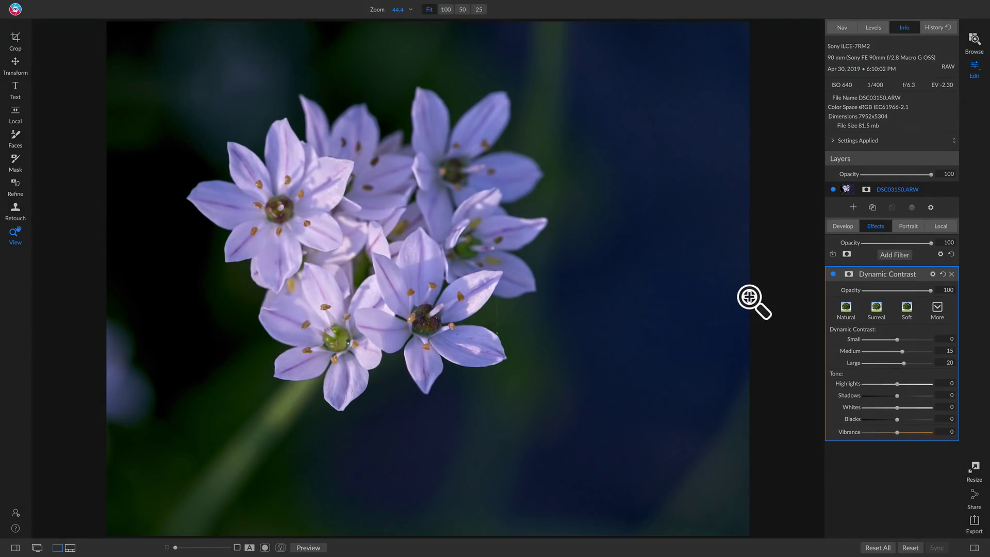
left_click(834, 274)
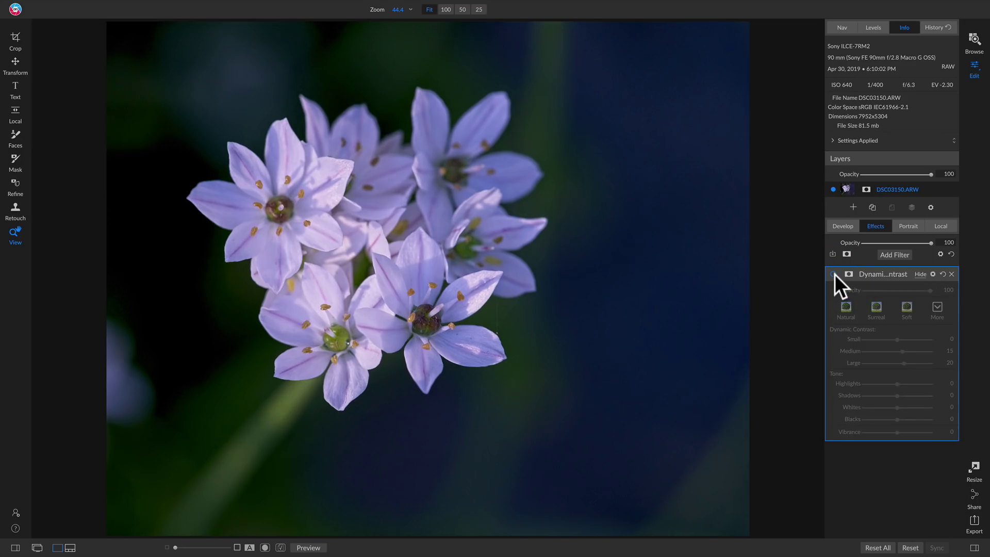
left_click(833, 274)
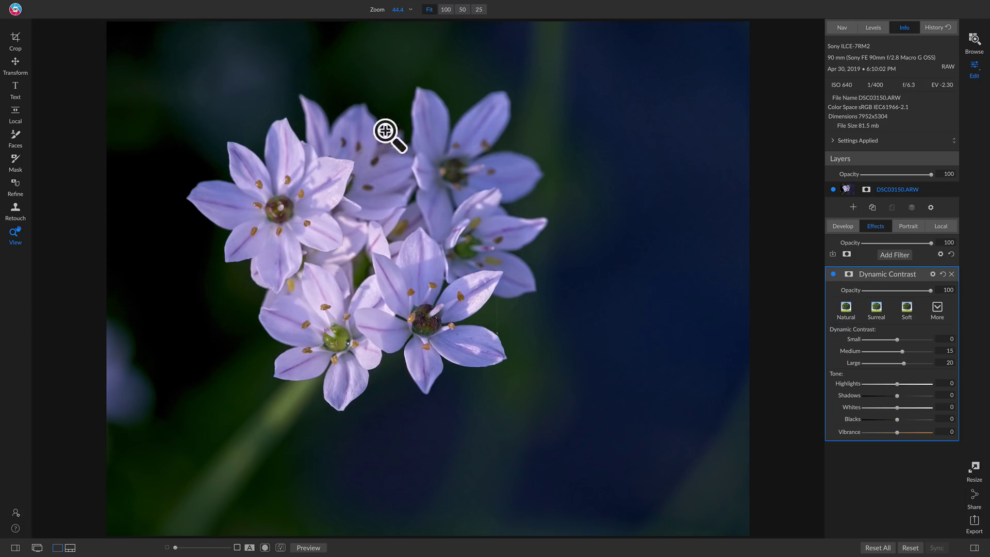
Inspect the out-of-focus rear flowers at 100% with the Dynamic Contrast filter off and on
left_click(496, 153)
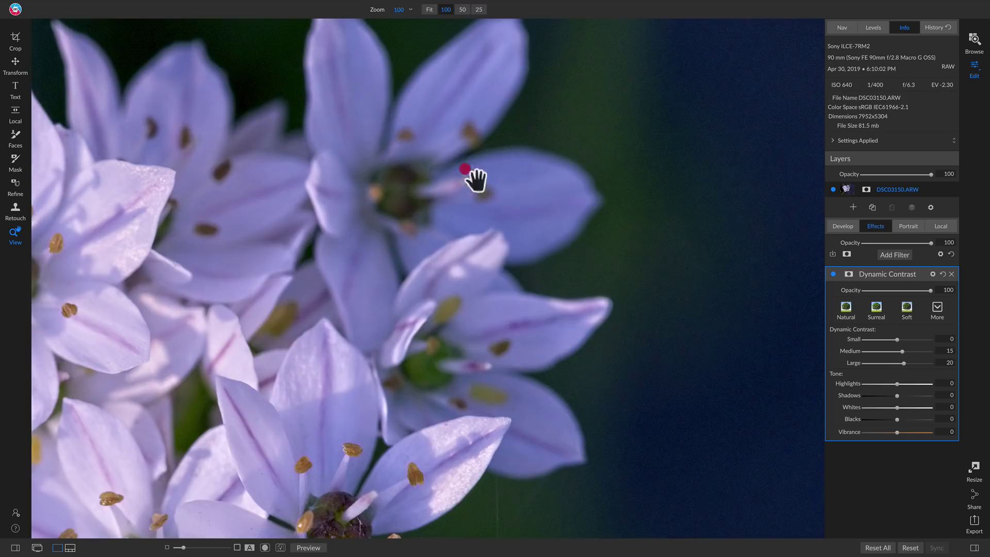
left_click_drag(472, 176, 499, 242)
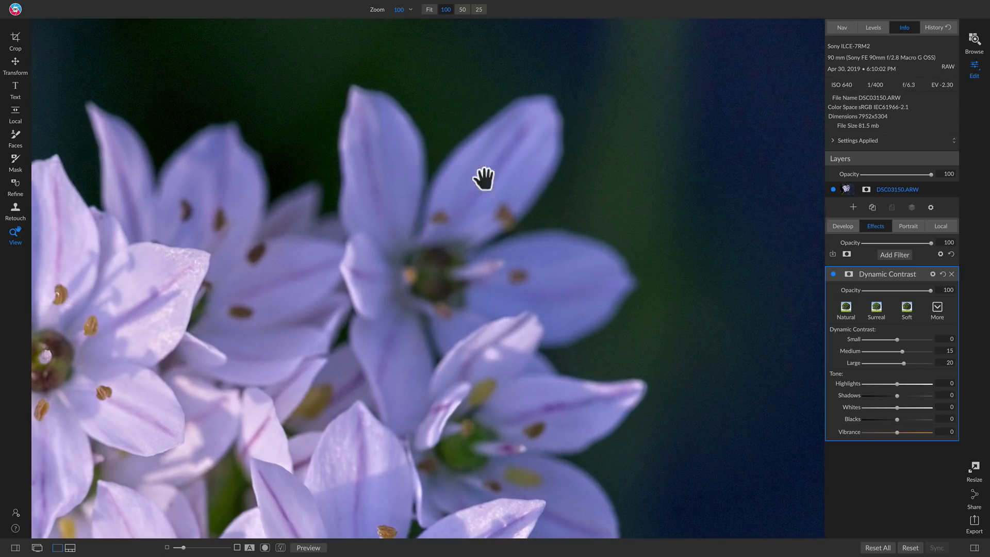
left_click(834, 273)
left_click(833, 273)
left_click(405, 292)
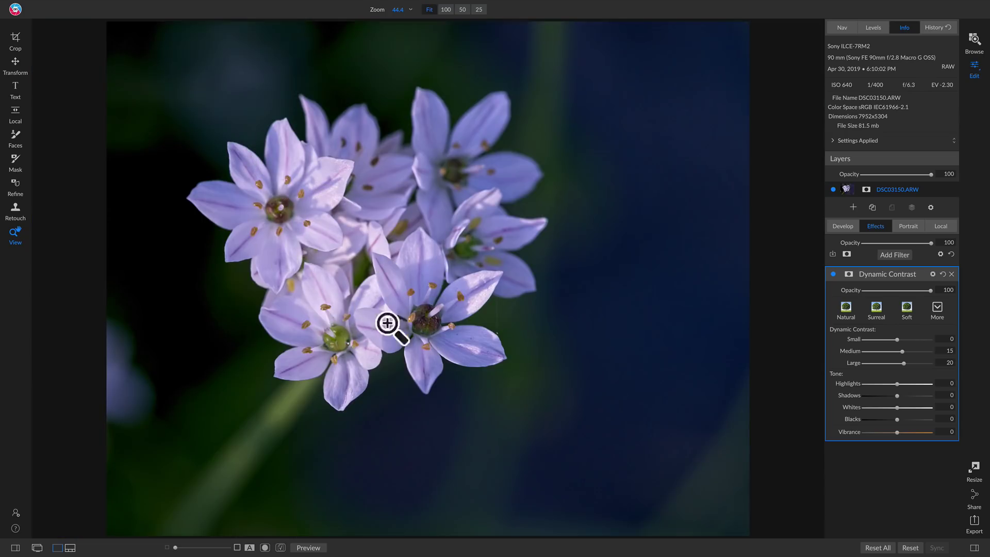
Invert the Dynamic Contrast mask and paint the effect in over the front flowers with a brush of size 1000
left_click(848, 274)
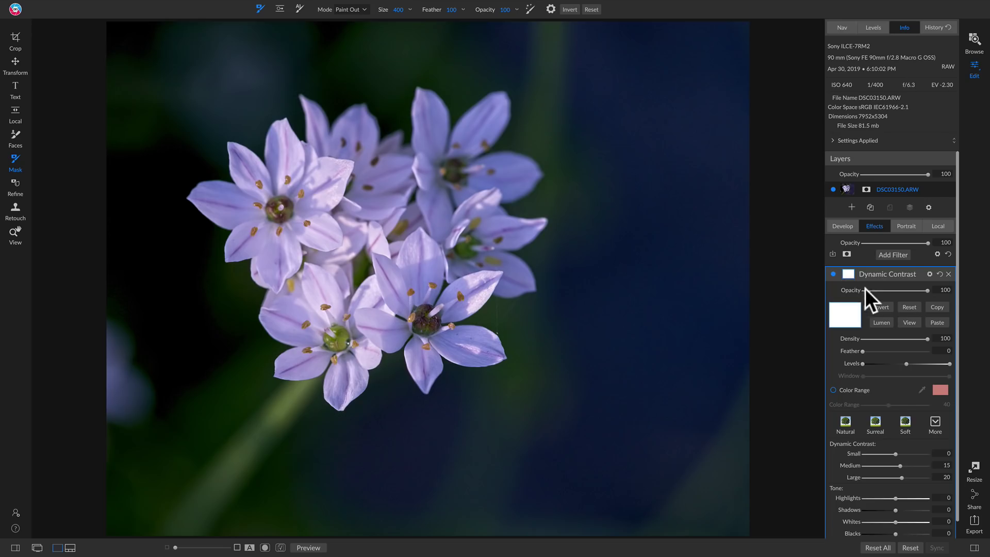
left_click(881, 307)
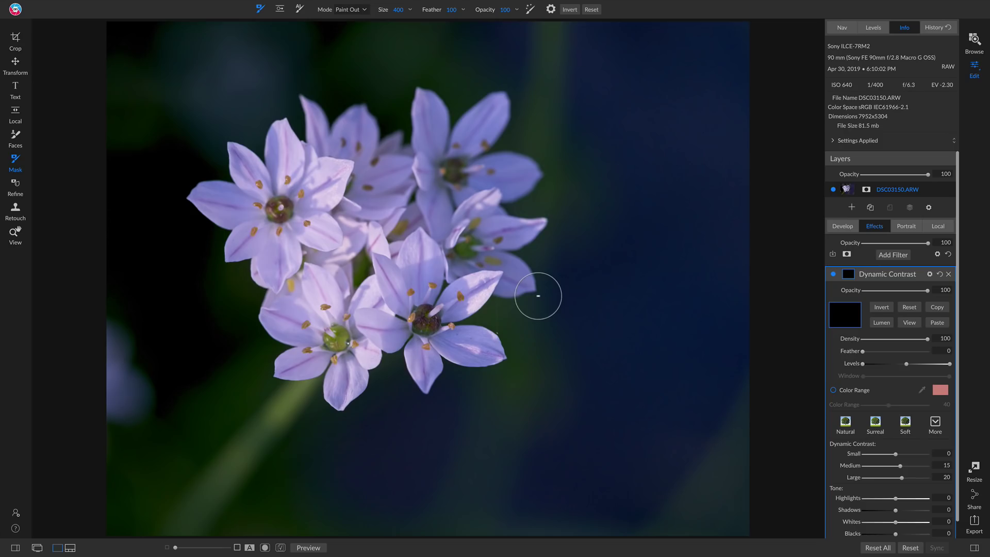
key("x")
key("bracketright")
key("bracketright")
key("bracketright")
key("bracketright")
key("bracketright")
key("bracketright")
mouse_move(391, 311)
left_mouse_down()
mouse_move(437, 321)
mouse_move(451, 339)
mouse_move(459, 332)
mouse_move(405, 312)
mouse_move(397, 277)
mouse_move(385, 304)
mouse_move(343, 329)
mouse_move(317, 326)
mouse_move(290, 233)
mouse_move(266, 210)
mouse_move(279, 172)
mouse_move(314, 197)
mouse_move(295, 214)
mouse_move(288, 273)
mouse_move(340, 348)
mouse_move(410, 345)
mouse_move(443, 321)
left_mouse_up()
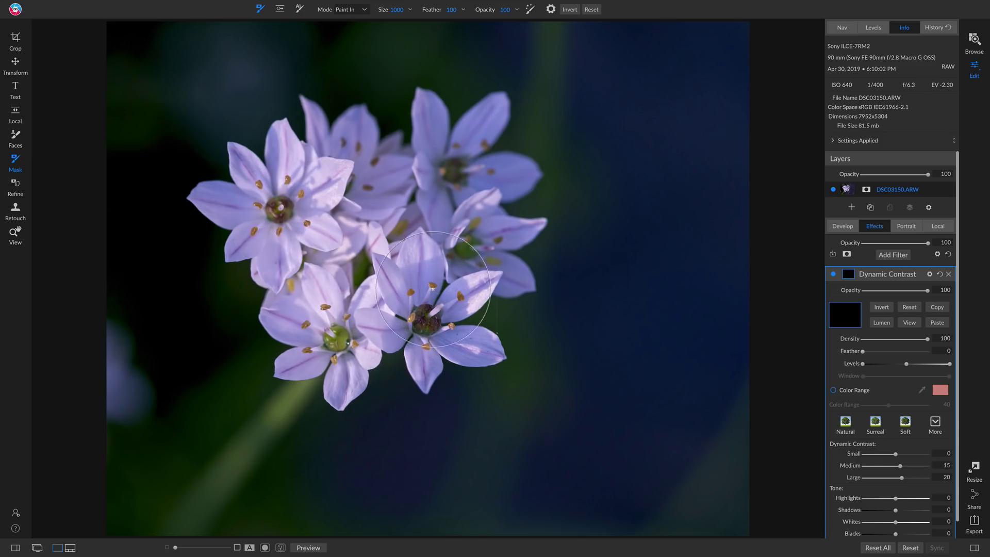
left_click(438, 319)
Set the filter's Small contrast to 23, Large to 7, Highlights to 33 and Whites to 34, and compare it off and on
scroll(921, 448, "down", 1)
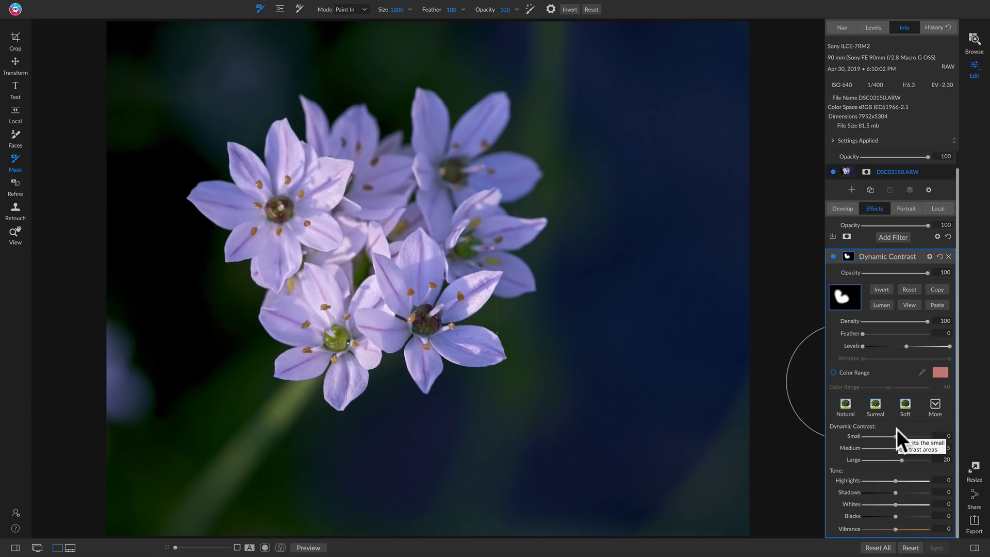
left_click_drag(896, 436, 910, 436)
left_click_drag(902, 460, 899, 462)
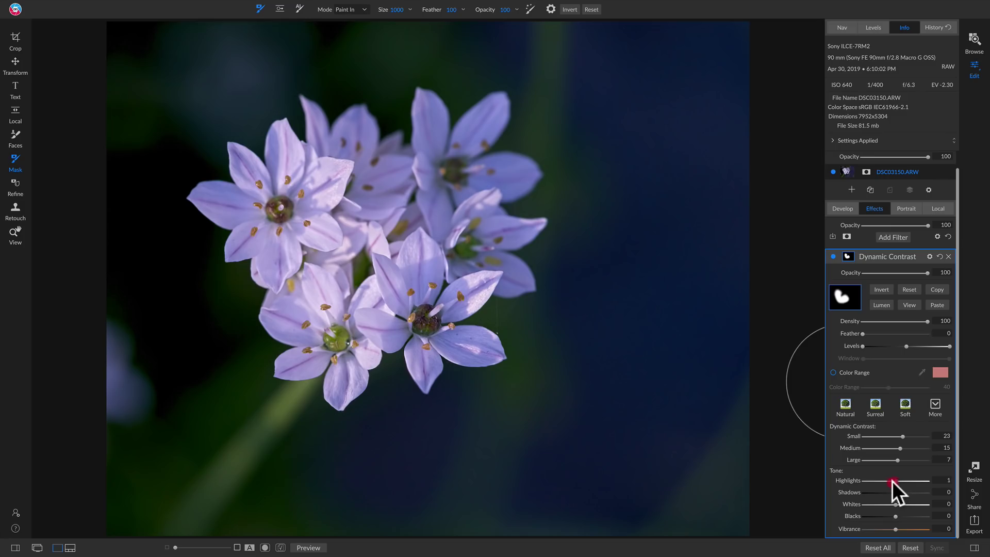
left_click_drag(892, 480, 911, 504)
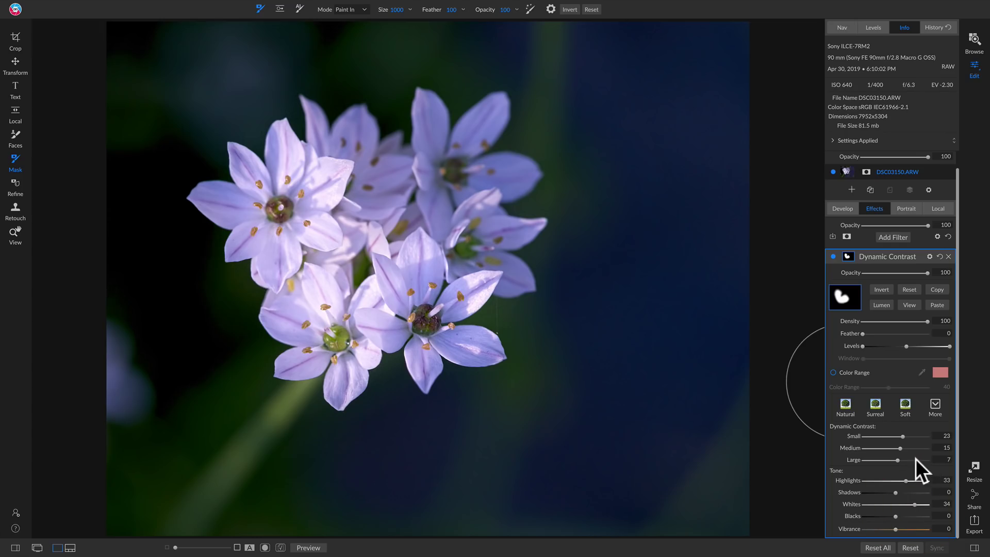
left_click(833, 257)
left_click(833, 257)
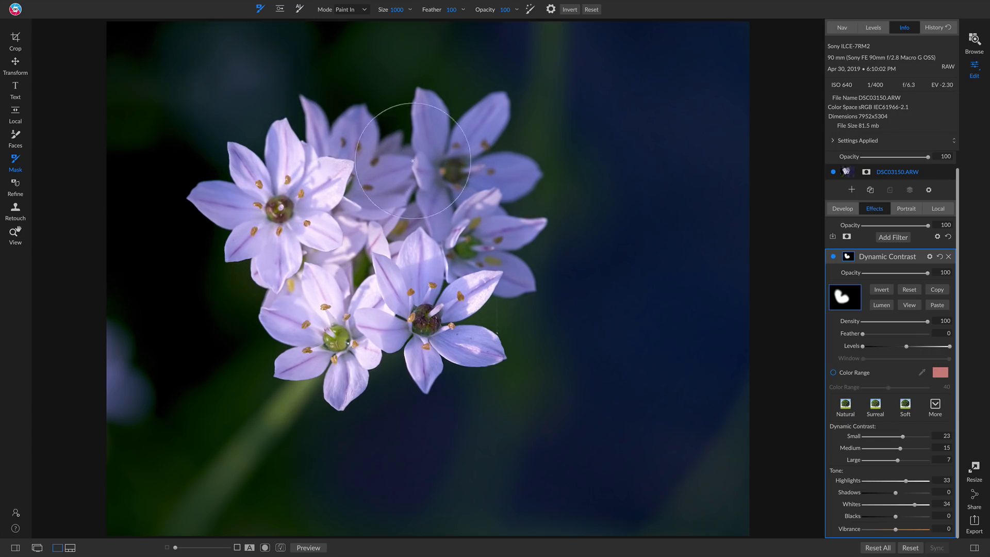
Compare the photo with the masked Dynamic Contrast filter off and on, and remove the filter
left_click(913, 289)
left_click(831, 256)
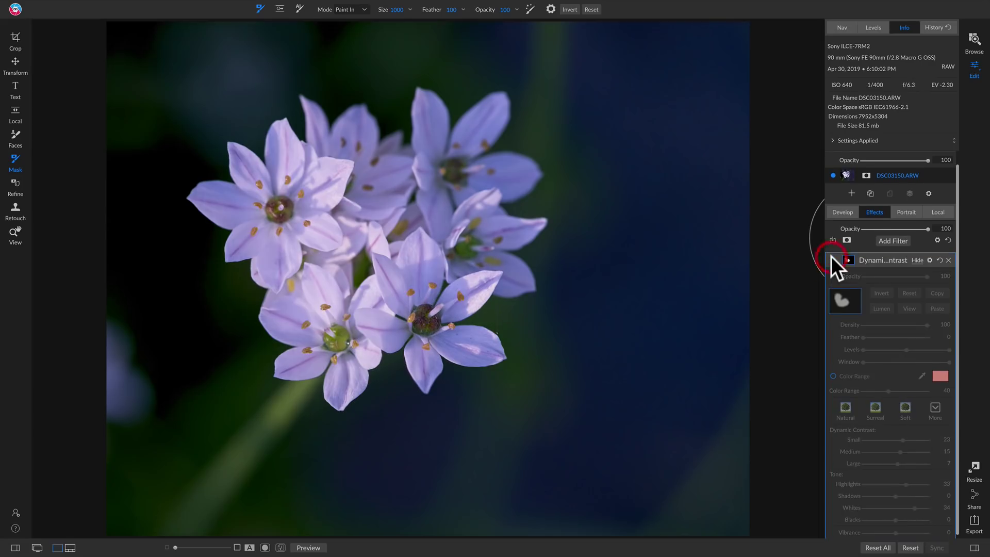
left_click(830, 256)
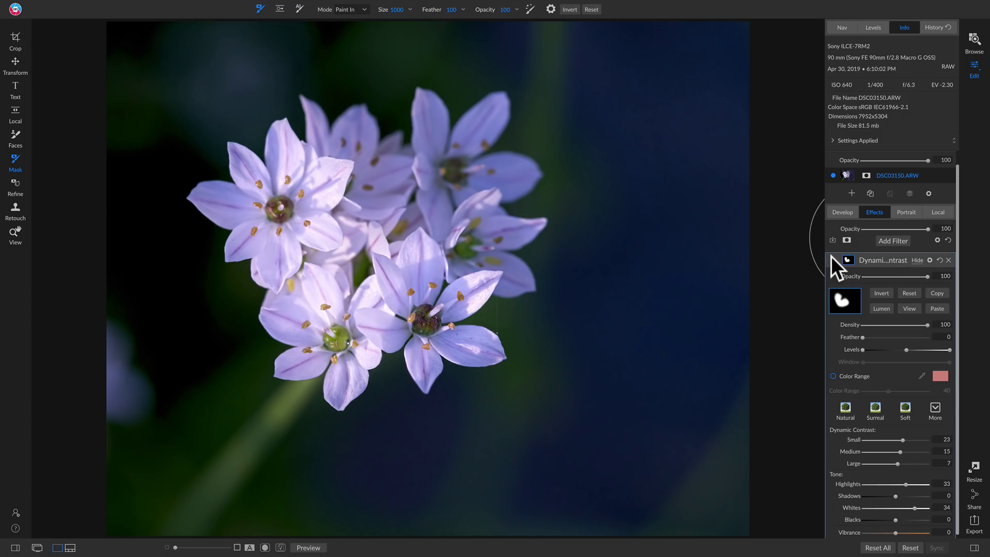
left_click(948, 260)
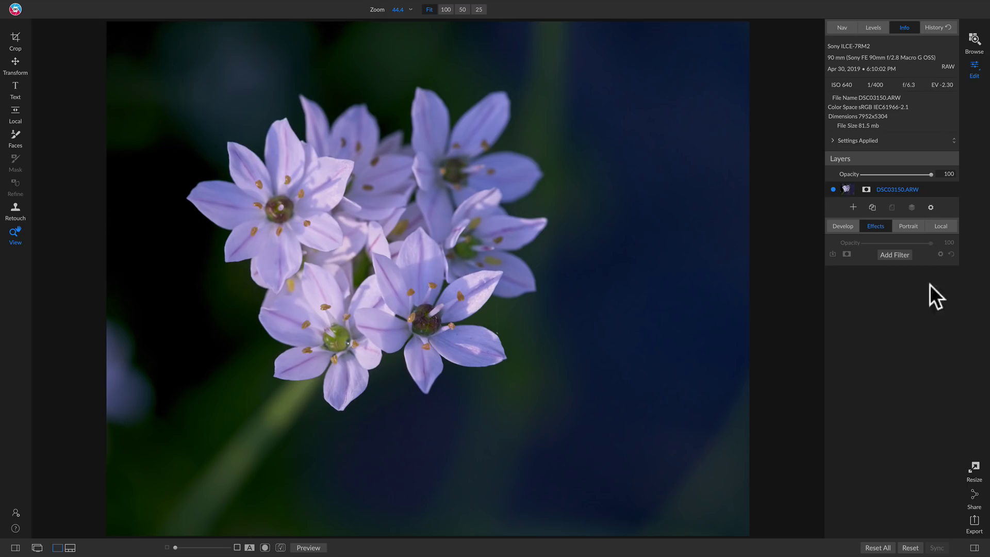
Paint a local adjustment with Structure 45 and Temperature 10 over the front flowers using a brush of size 1000
left_click(938, 227)
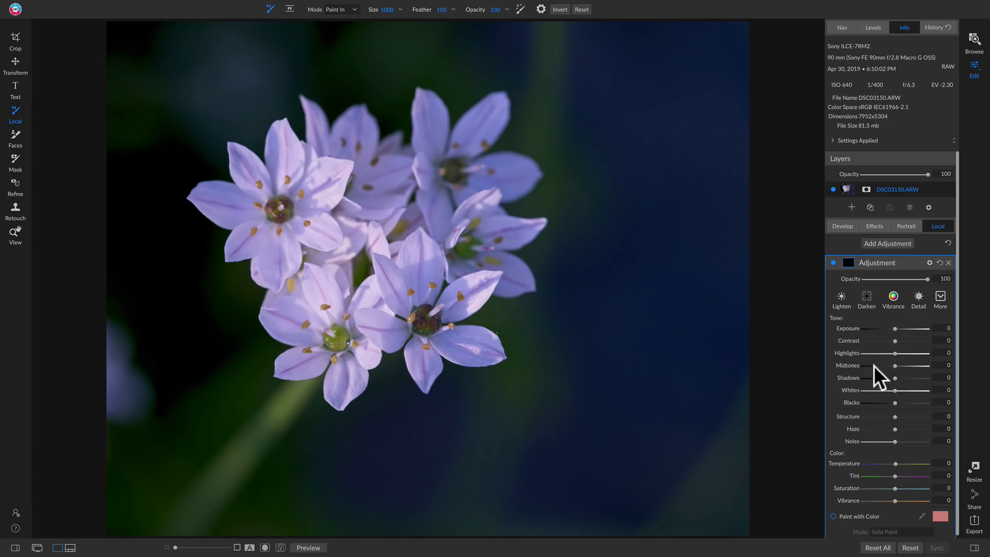
left_click_drag(896, 417, 910, 417)
left_click(898, 467)
mouse_move(248, 204)
left_mouse_down()
mouse_move(296, 212)
mouse_move(291, 236)
mouse_move(318, 225)
mouse_move(324, 206)
mouse_move(287, 151)
mouse_move(258, 195)
mouse_move(215, 199)
mouse_move(241, 207)
mouse_move(286, 259)
mouse_move(301, 313)
mouse_move(336, 325)
mouse_move(341, 366)
mouse_move(361, 360)
mouse_move(369, 323)
mouse_move(391, 300)
mouse_move(425, 305)
mouse_move(437, 339)
mouse_move(477, 339)
mouse_move(443, 299)
mouse_move(474, 285)
left_mouse_up()
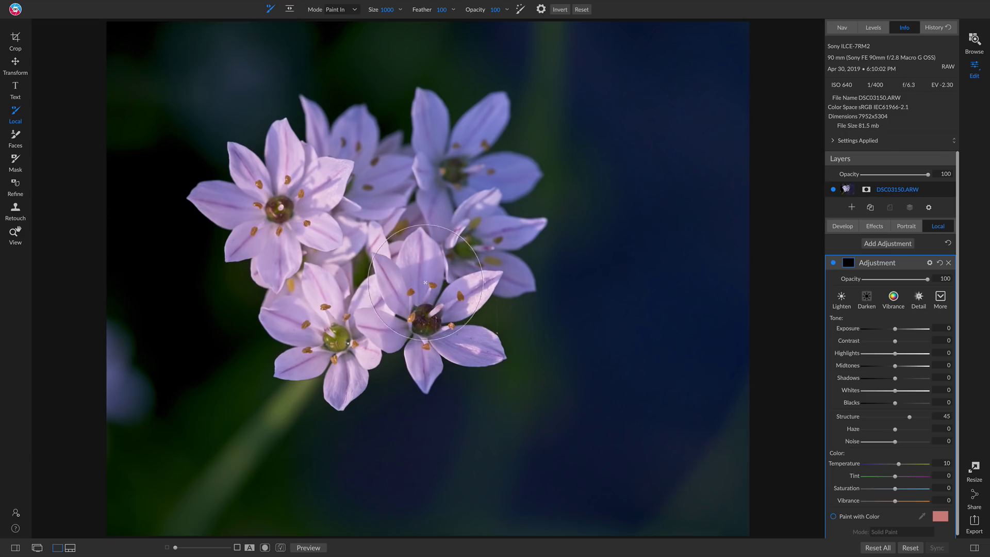
left_click(445, 314)
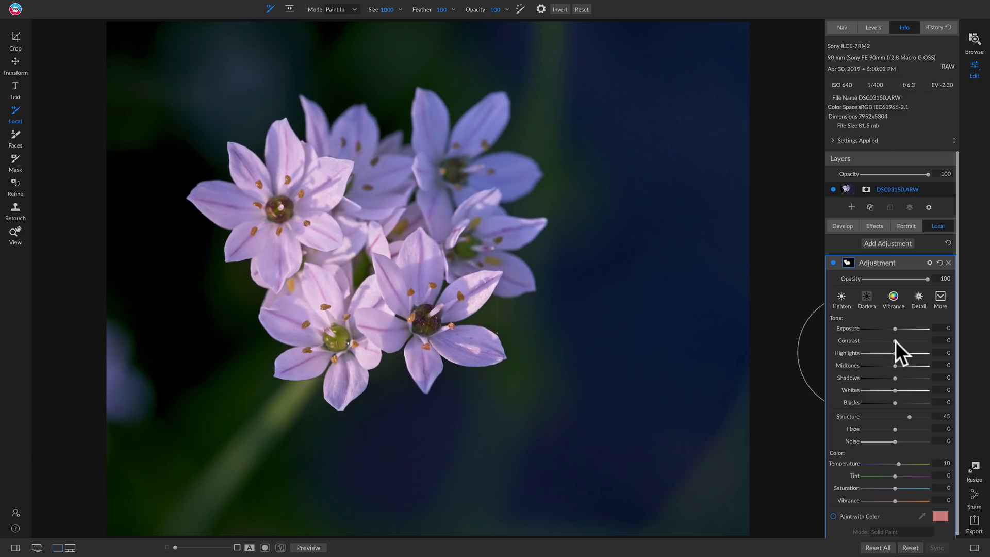
Set the front-flower local adjustment's Midtones to 12 and Whites to 12, and compare the adjustment off and on
left_click_drag(895, 341, 901, 342)
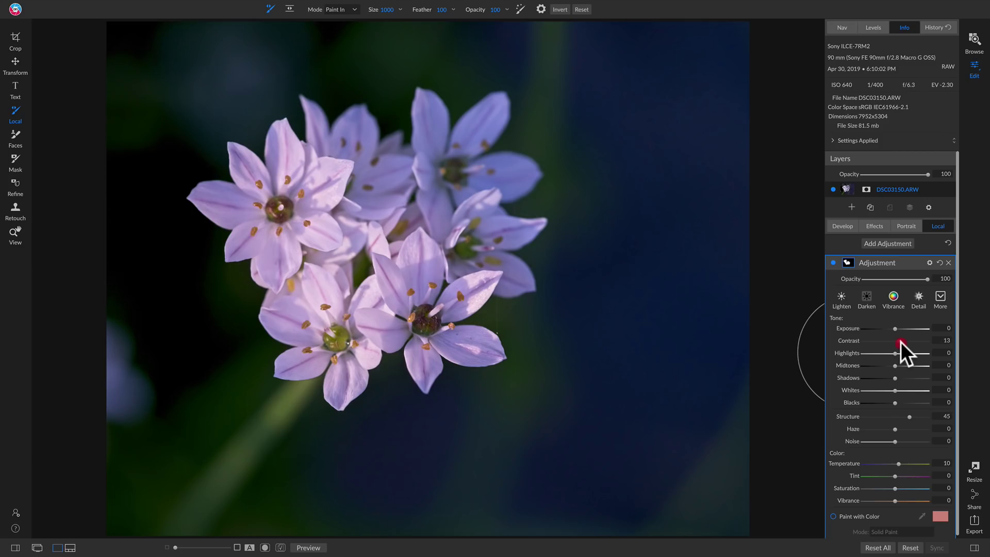
double_click(850, 340)
left_click_drag(898, 367, 901, 367)
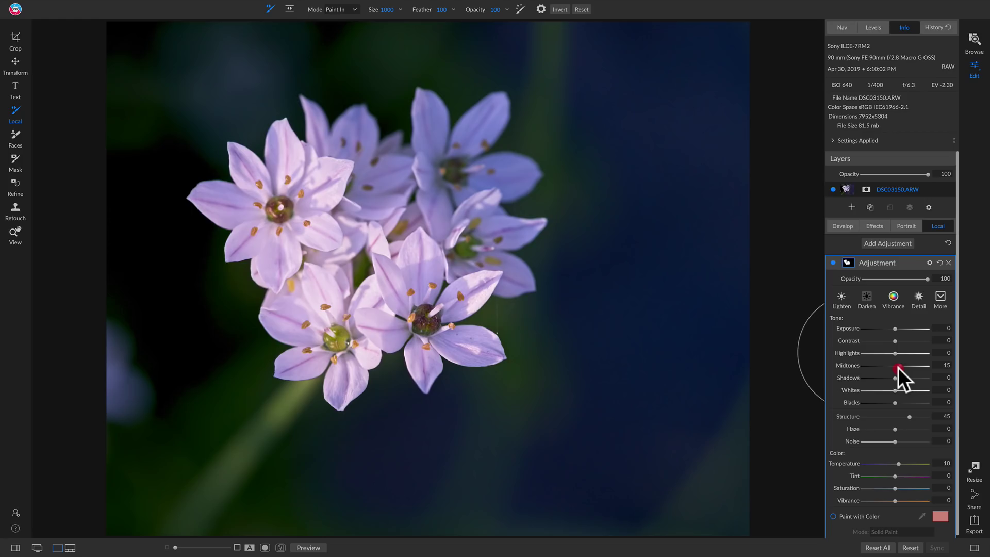
left_click_drag(895, 355, 905, 355)
double_click(896, 354)
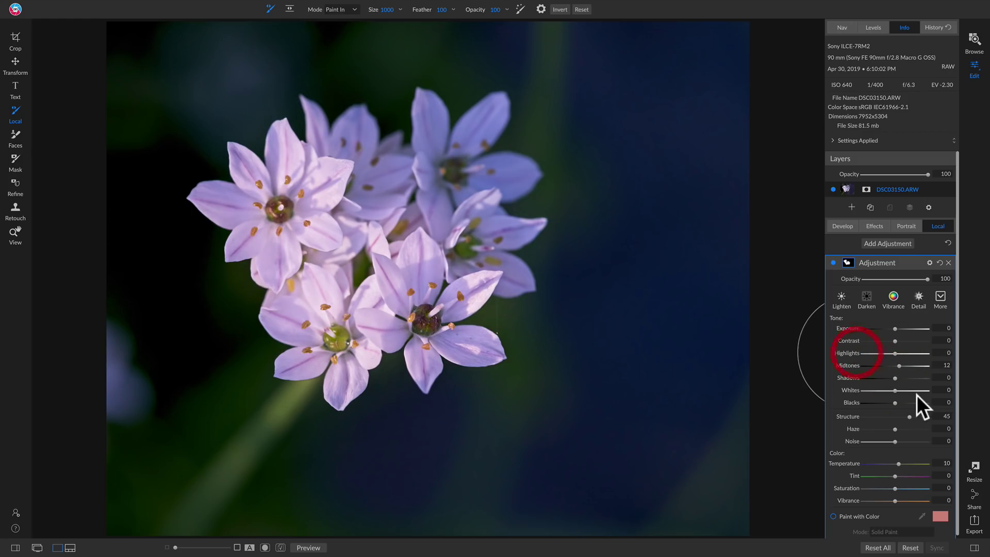
left_click_drag(897, 389, 904, 392)
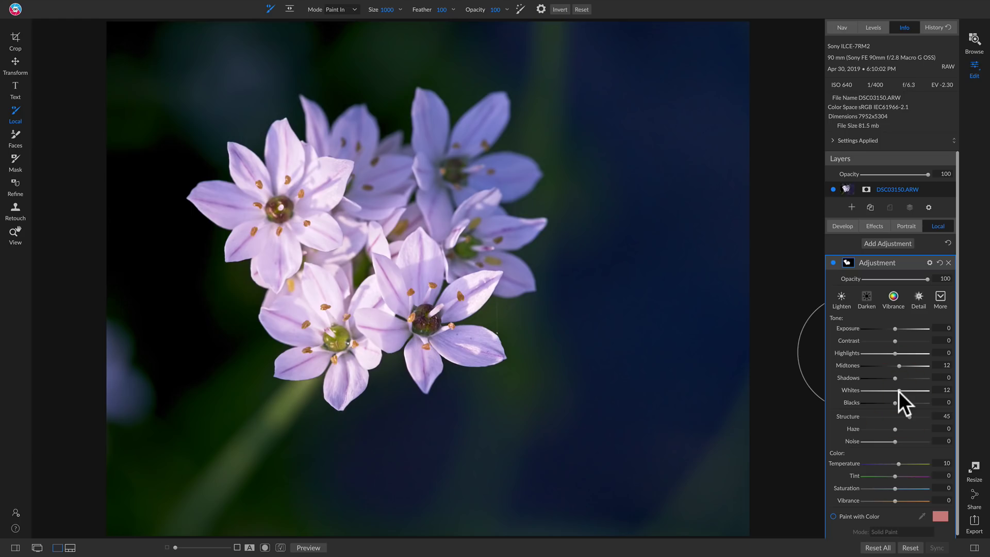
left_click(833, 263)
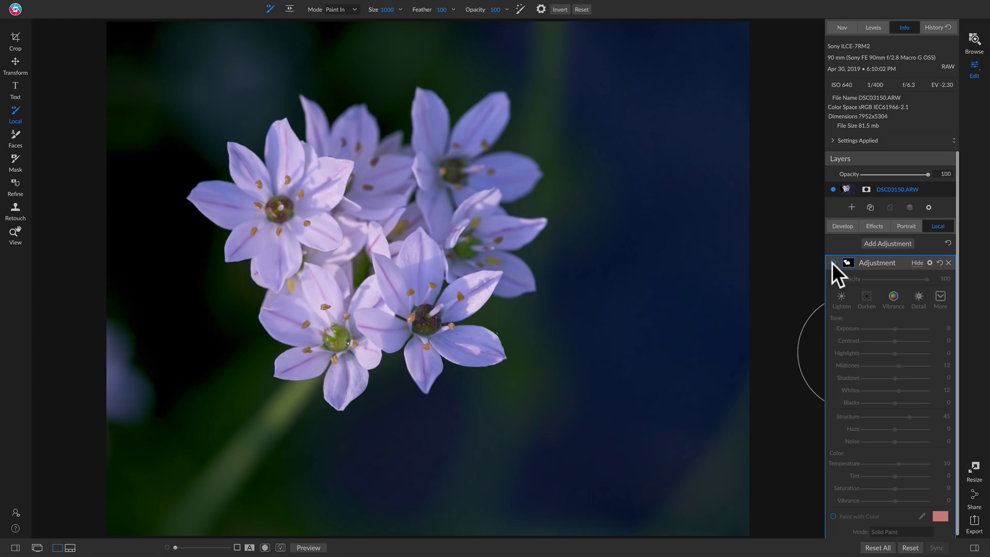
left_click(832, 263)
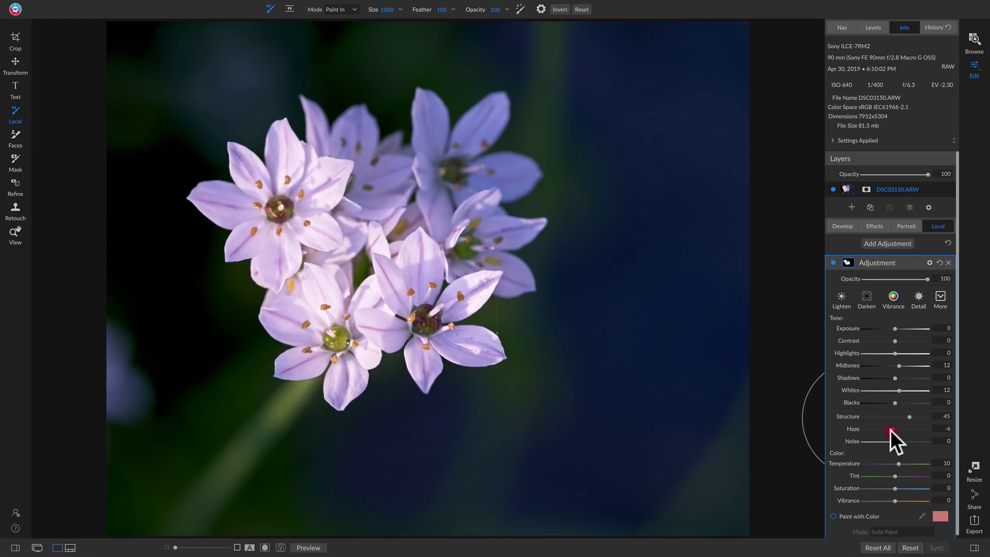
Set the local adjustment's Haze to -35 and compare the flowers with the adjustment off and on
mouse_move(890, 429)
left_mouse_down()
mouse_move(905, 431)
mouse_move(883, 429)
left_mouse_up()
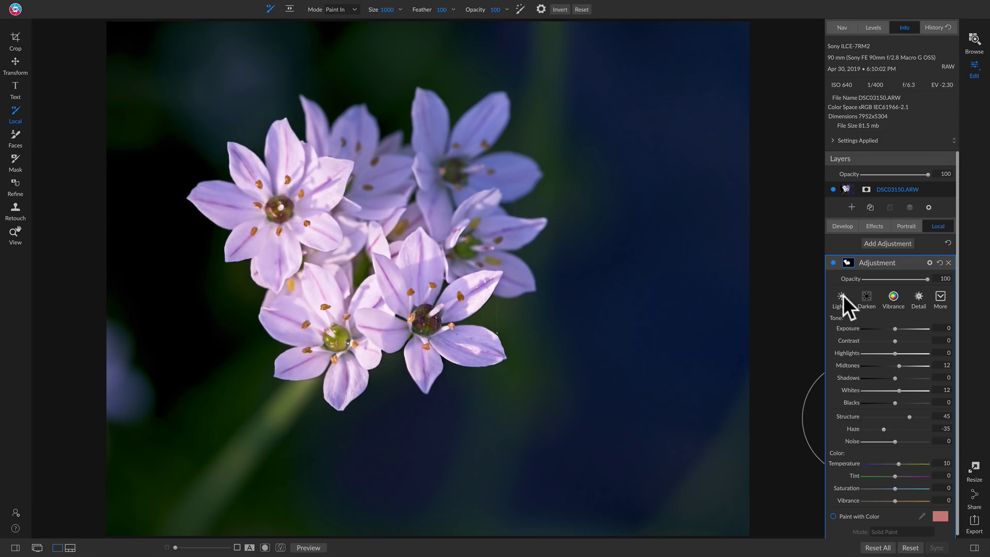
left_click(832, 263)
left_click(832, 263)
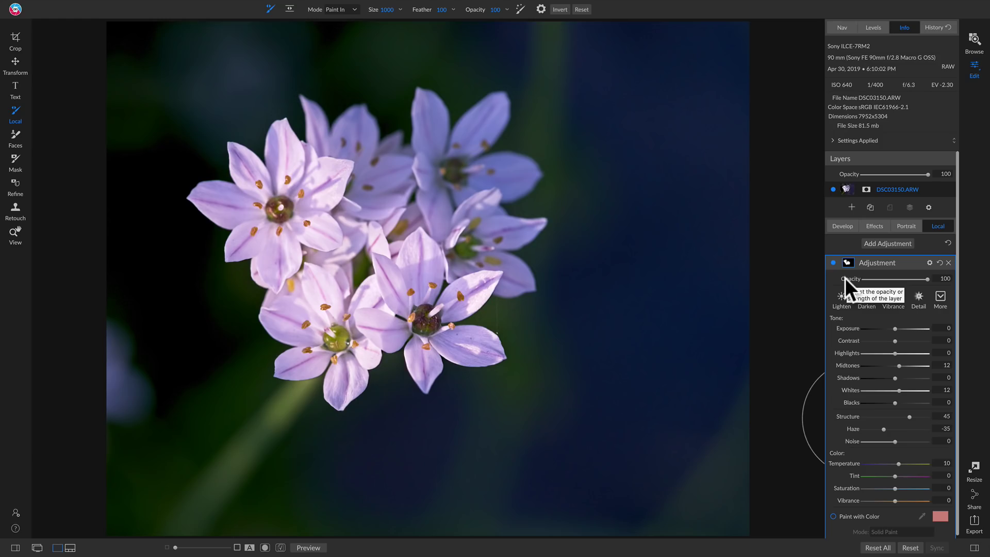
Open the dark leaf photo DSC03156.ARW for editing and show its Develop settings
key("ctrl+shift+f")
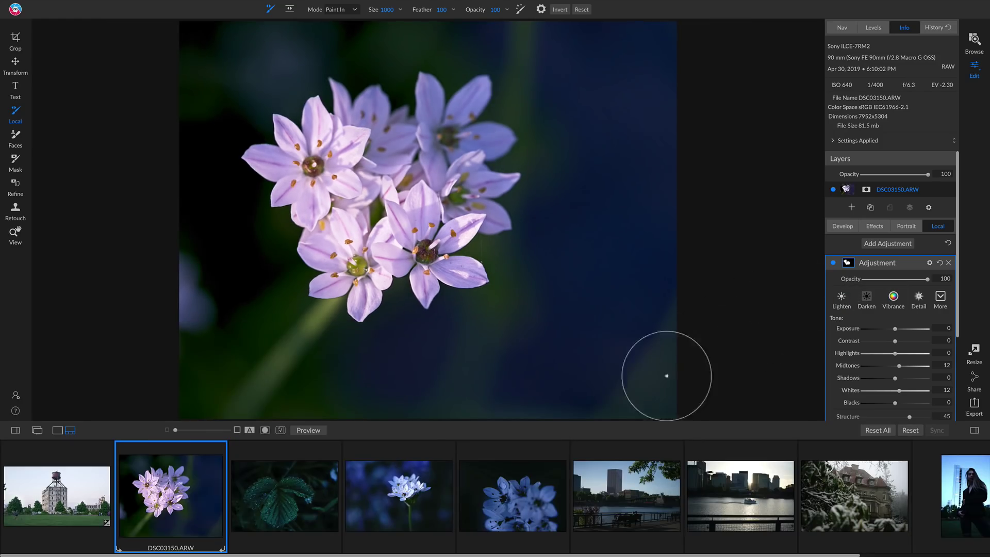
left_click(294, 488)
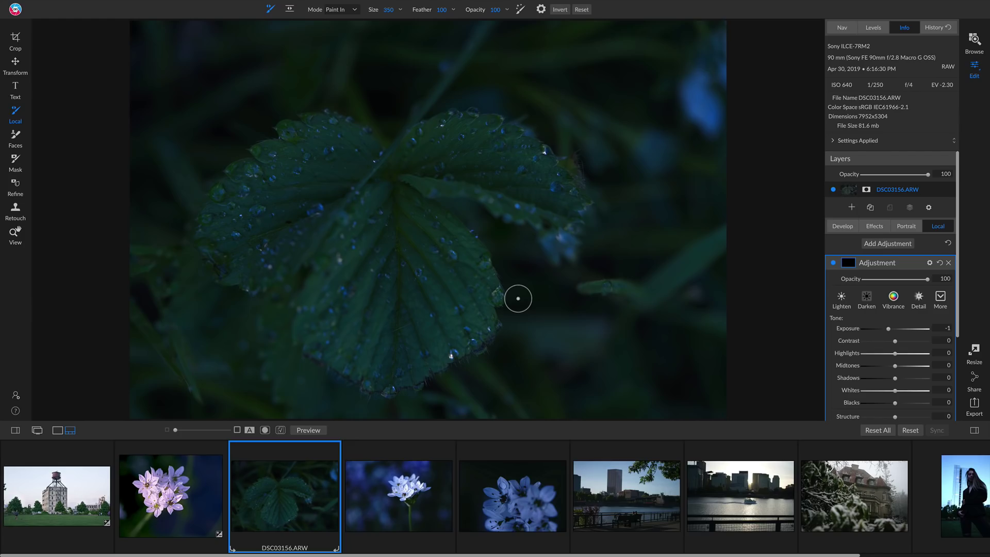
key("ctrl+shift+f")
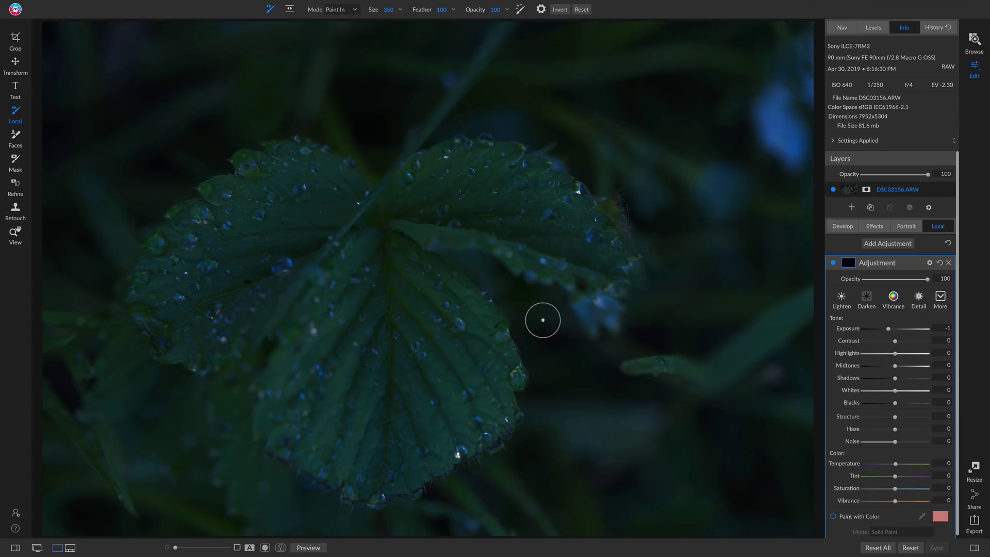
left_click(837, 224)
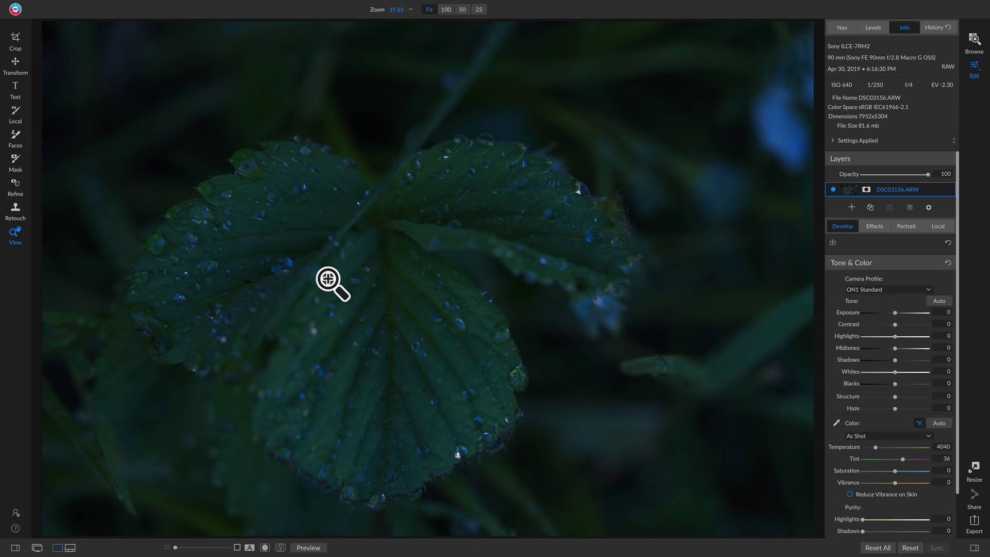
Crop the leaf photo to the 4x5 (8x10) ratio with the frame tightened around the leaf, after trying a 1x1 square crop
key("c")
left_click(331, 223)
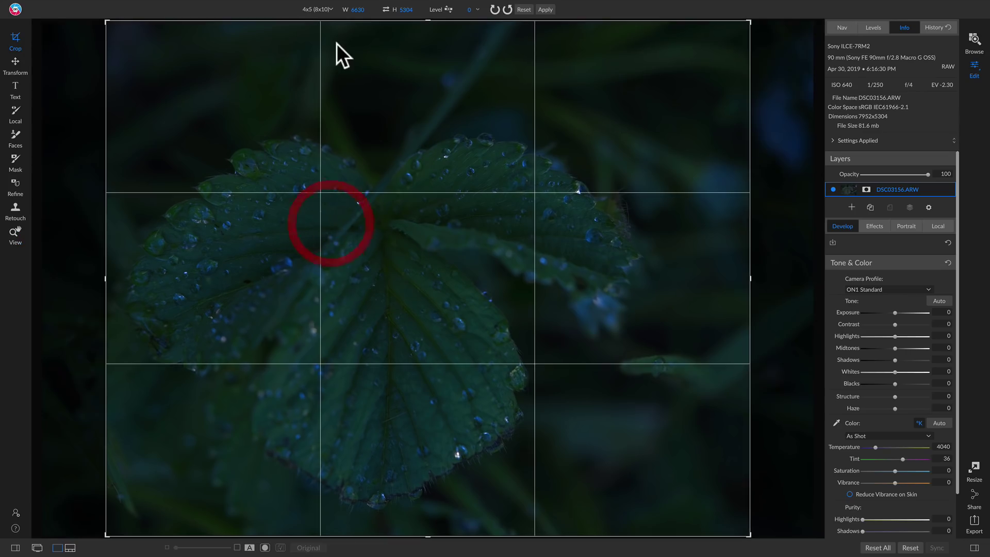
left_click(325, 7)
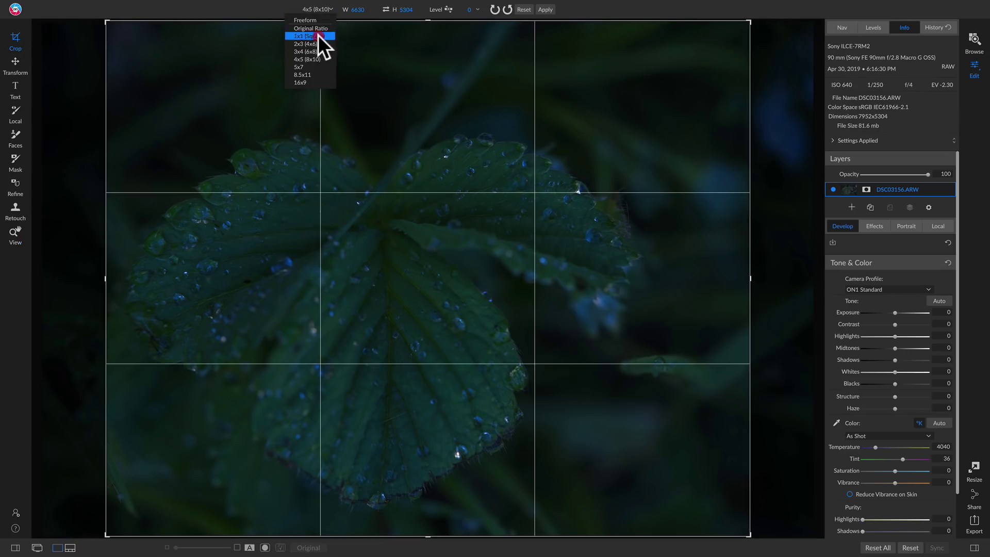
left_click(317, 36)
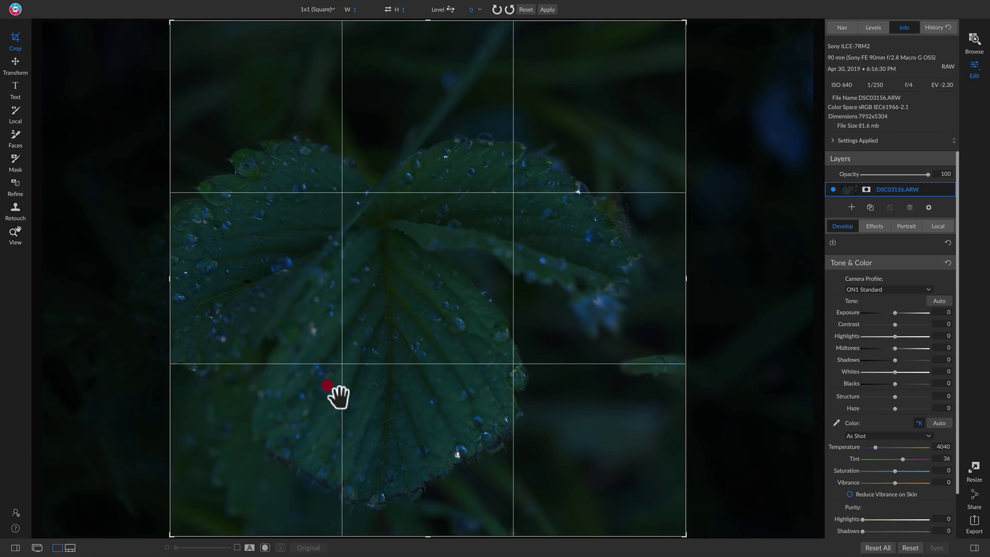
left_click_drag(327, 386, 362, 384)
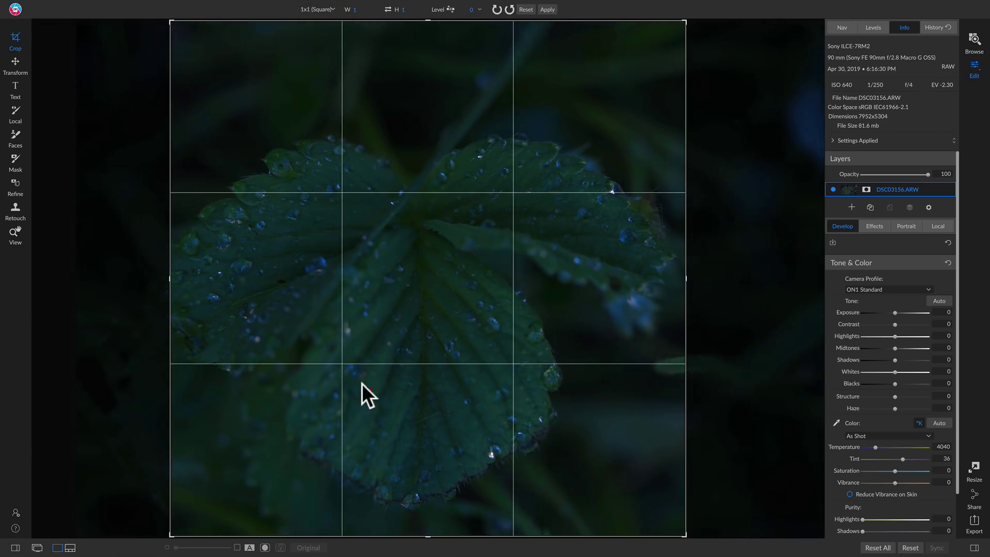
left_click(307, 13)
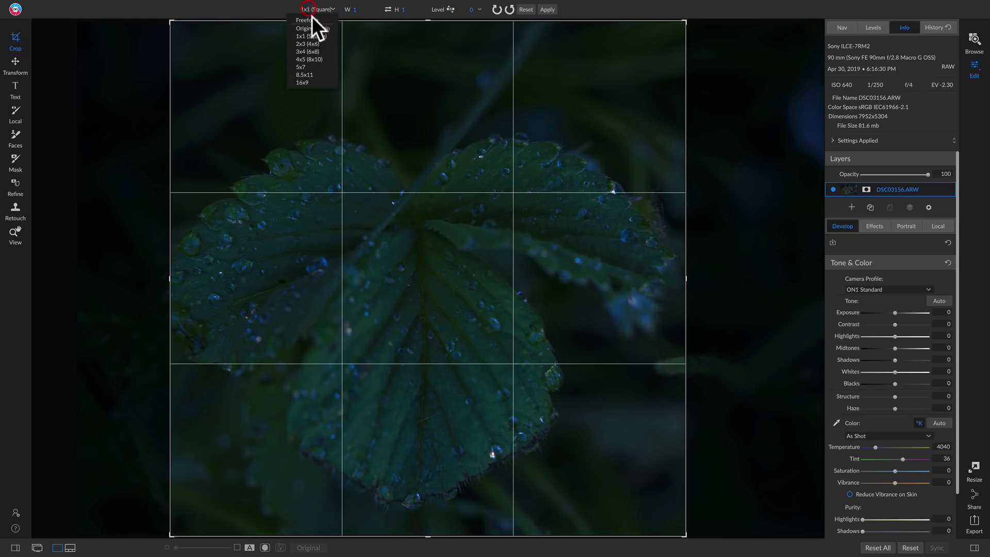
left_click(314, 59)
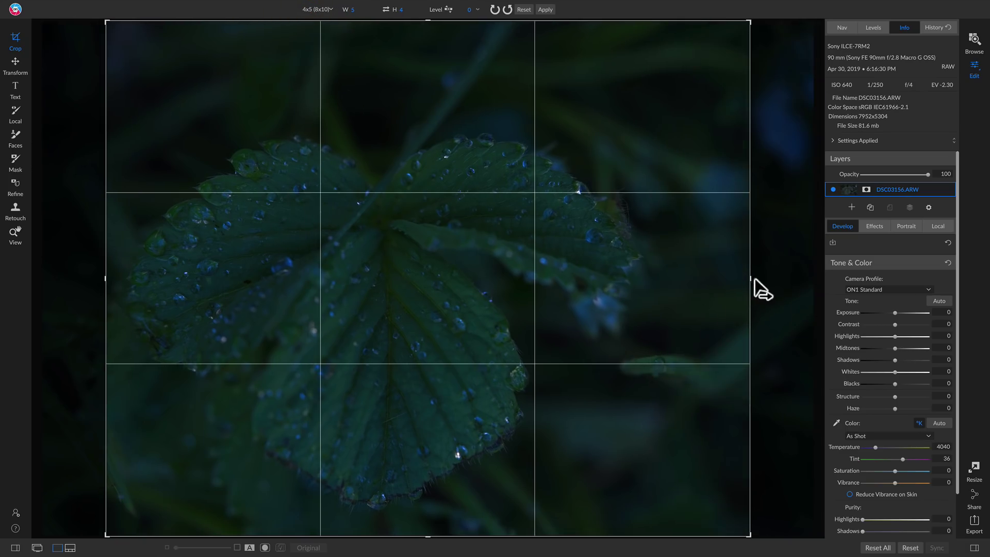
left_click_drag(751, 24, 708, 54)
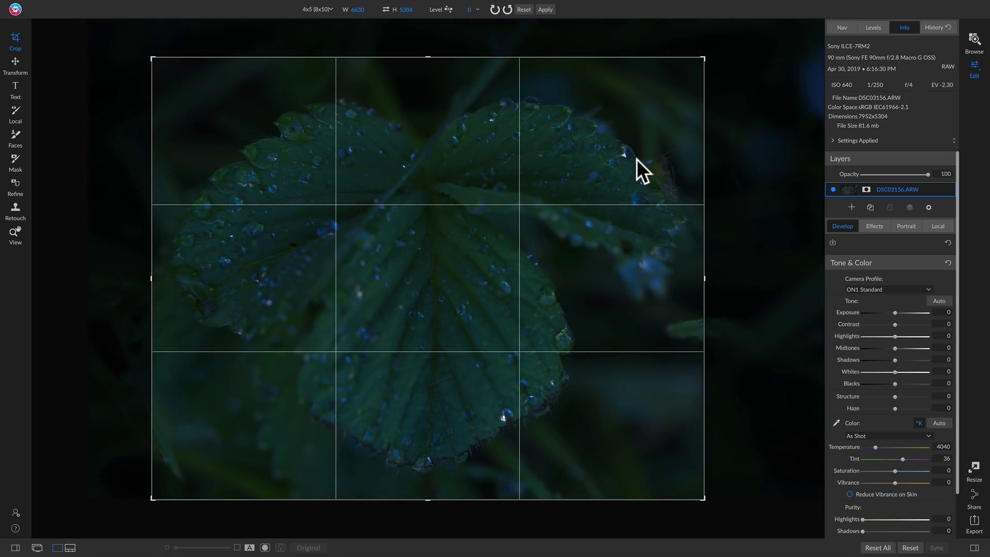
key("z")
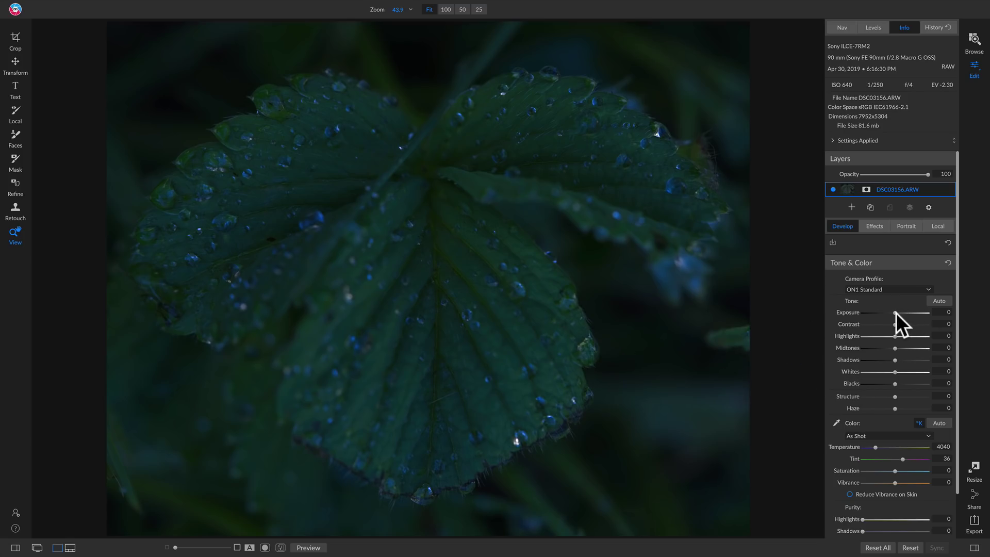
Try brightening the leaf photo with Exposure at 2 and with Shadows at 61, resetting each one
left_click_drag(896, 313, 908, 313)
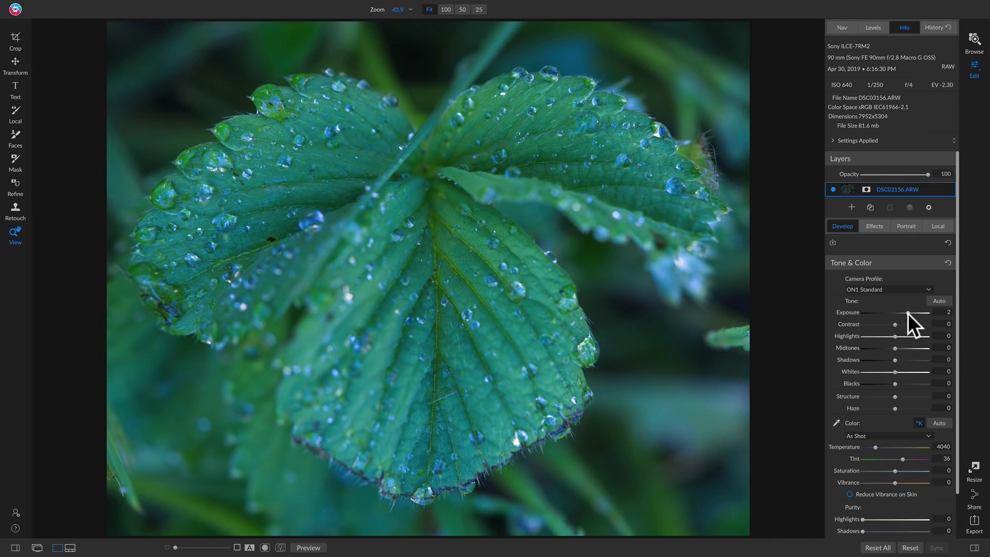
double_click(855, 311)
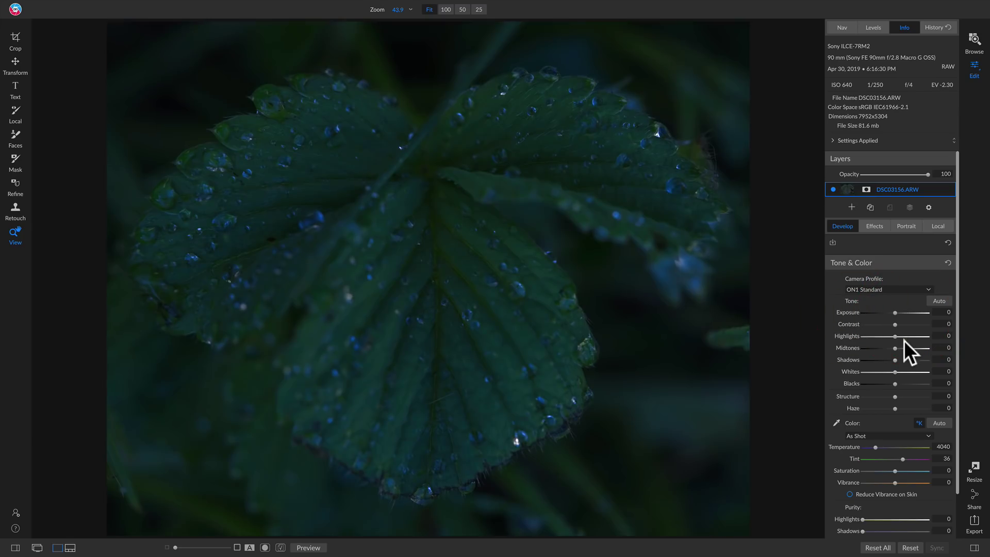
left_click_drag(899, 360, 914, 361)
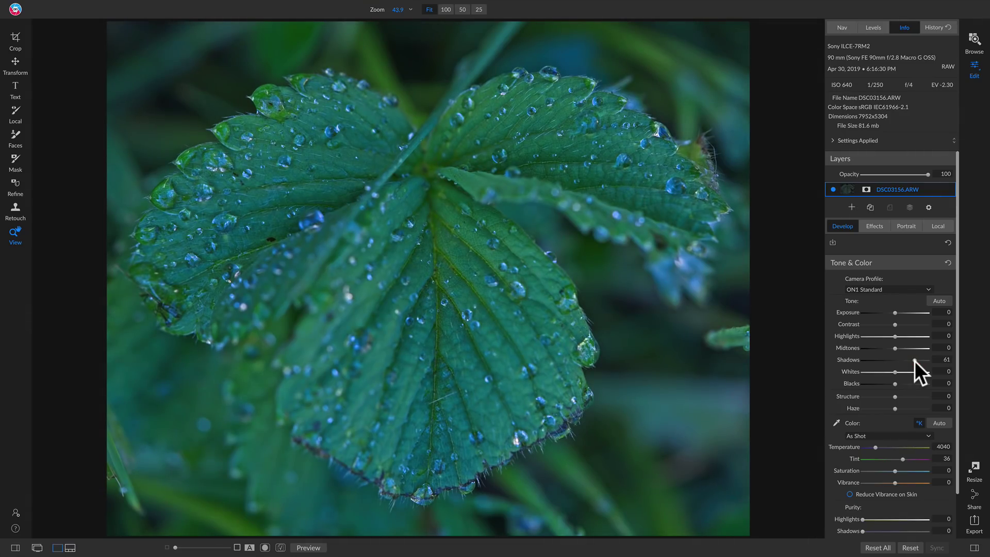
double_click(851, 360)
Set the leaf photo's Shadows to 50, Contrast to 15, Midtones to 26, Whites to 34 and Temperature to 4838
left_click_drag(894, 361, 911, 361)
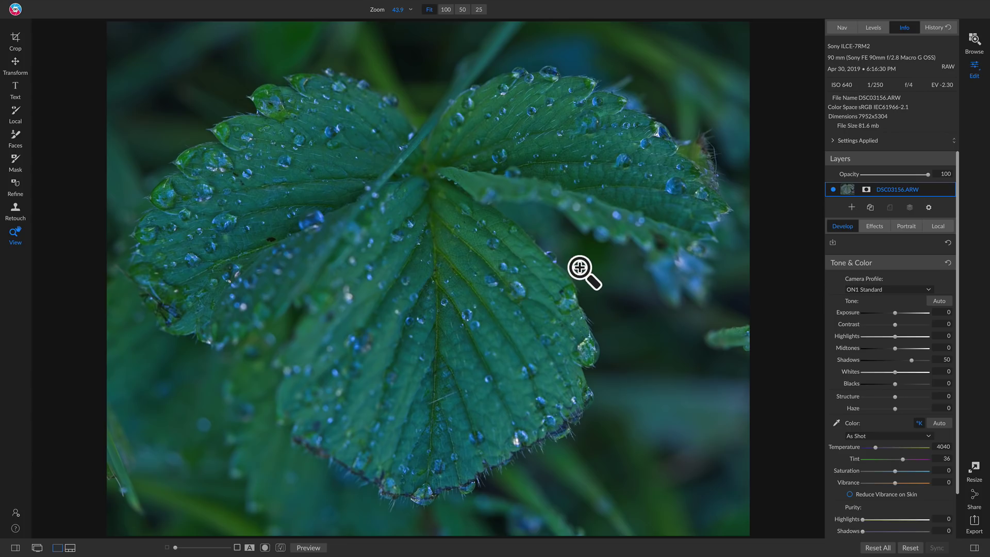
left_click_drag(895, 324, 899, 326)
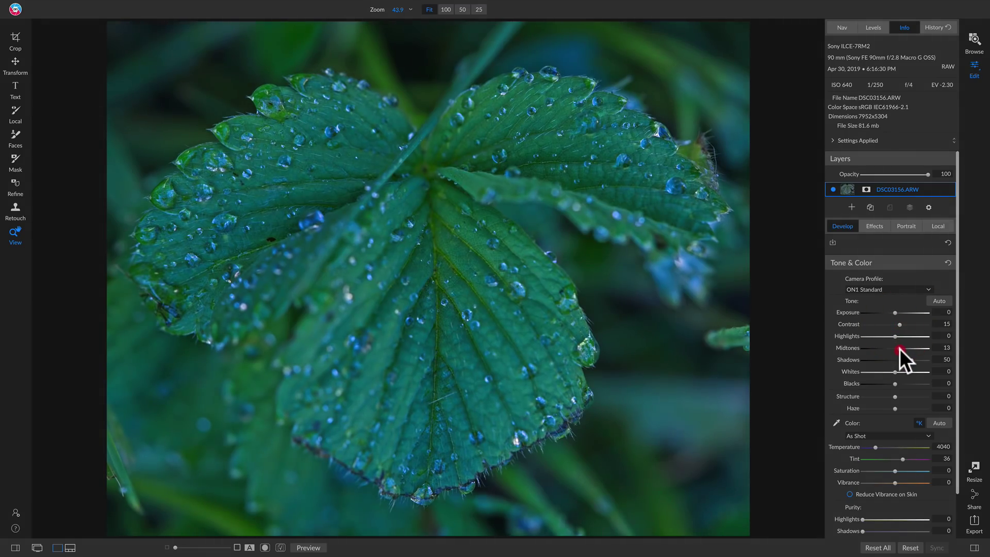
left_click_drag(904, 349, 906, 349)
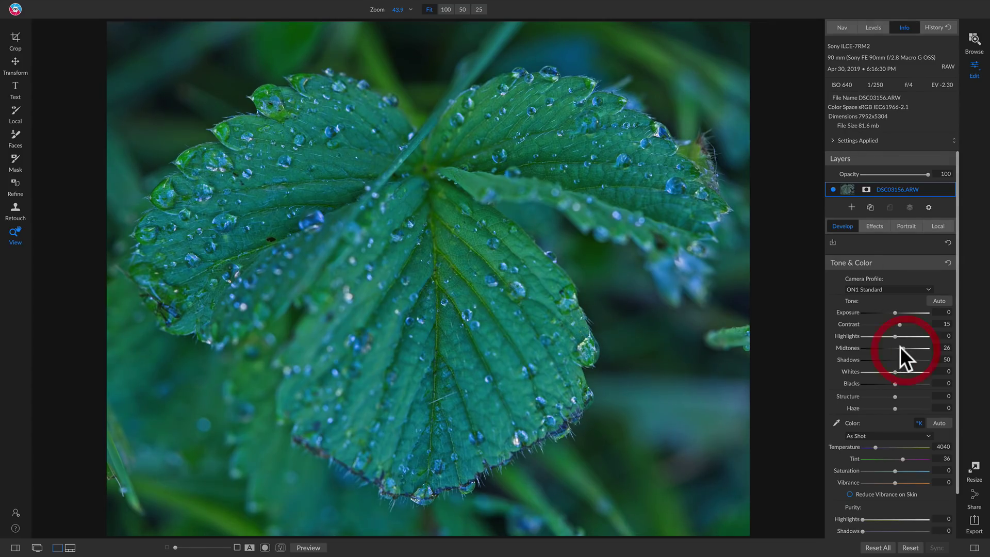
left_click_drag(894, 373, 906, 373)
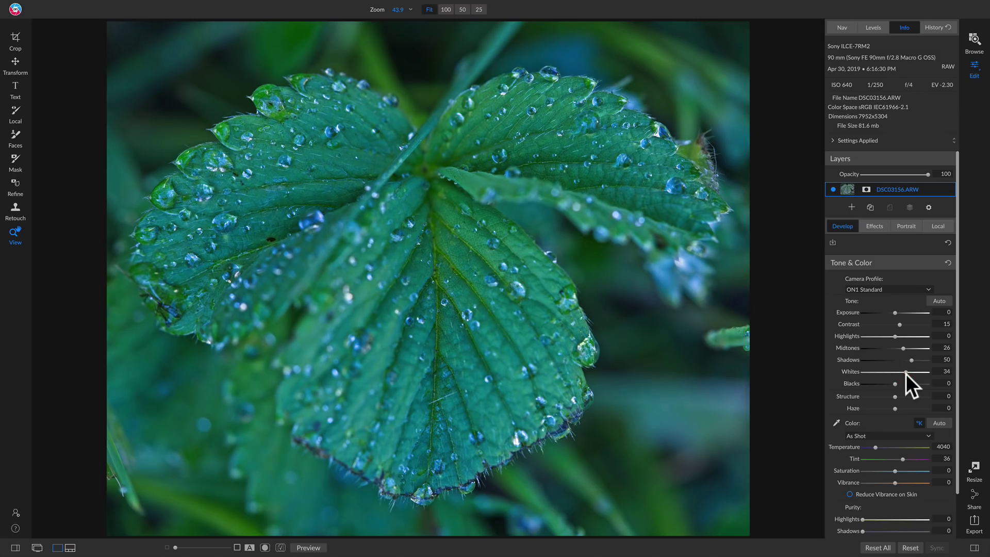
left_click(905, 373)
left_click_drag(875, 447, 881, 447)
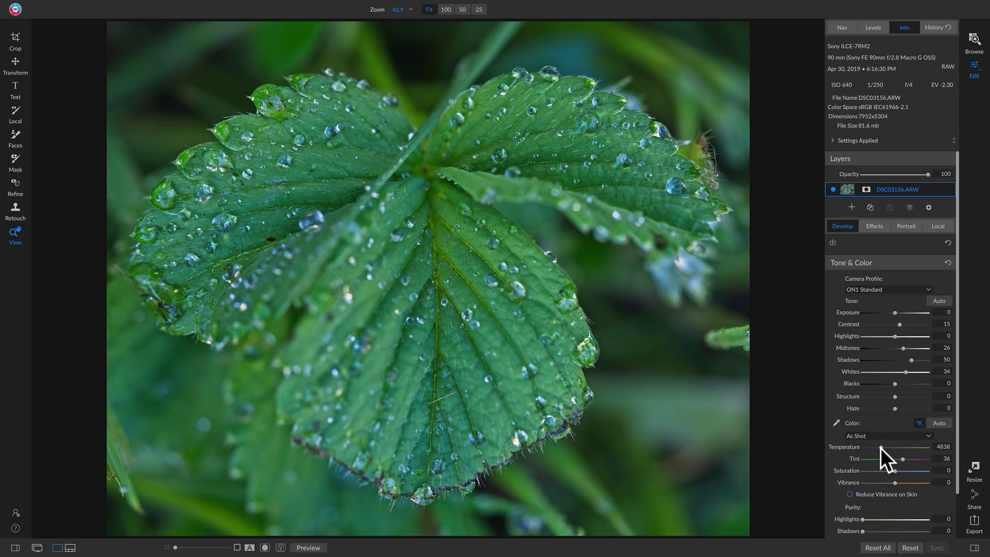
left_click_drag(881, 448, 881, 447)
Try global Structure values of 53, 75 and 65 on the leaf photo, resetting Structure after each
mouse_move(895, 397)
left_mouse_down()
mouse_move(911, 398)
mouse_move(911, 407)
left_mouse_up()
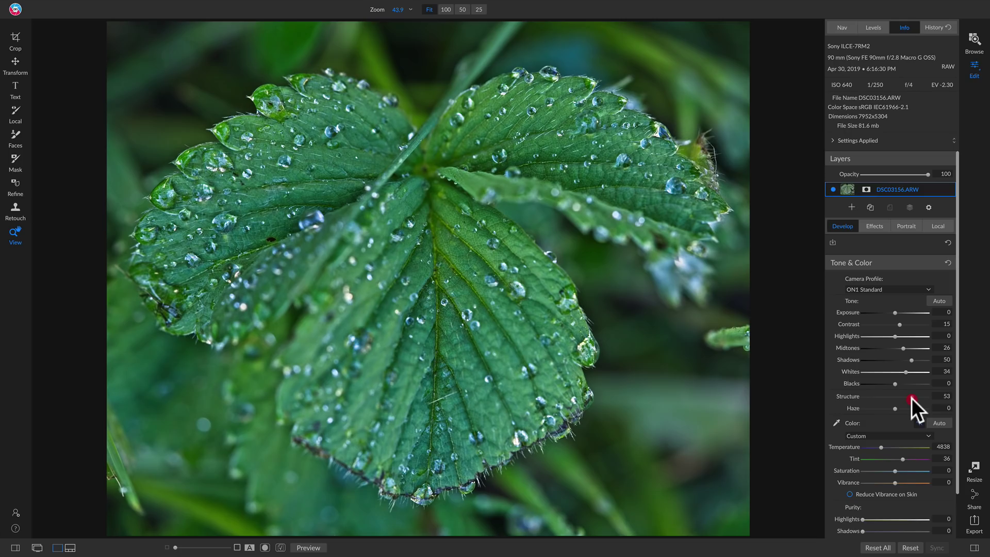
double_click(849, 396)
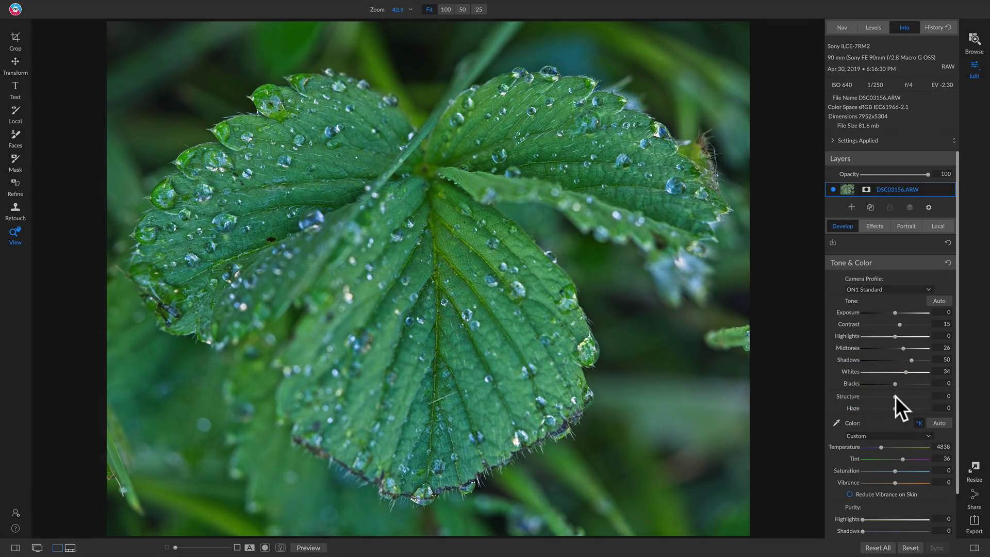
left_click_drag(899, 397, 917, 397)
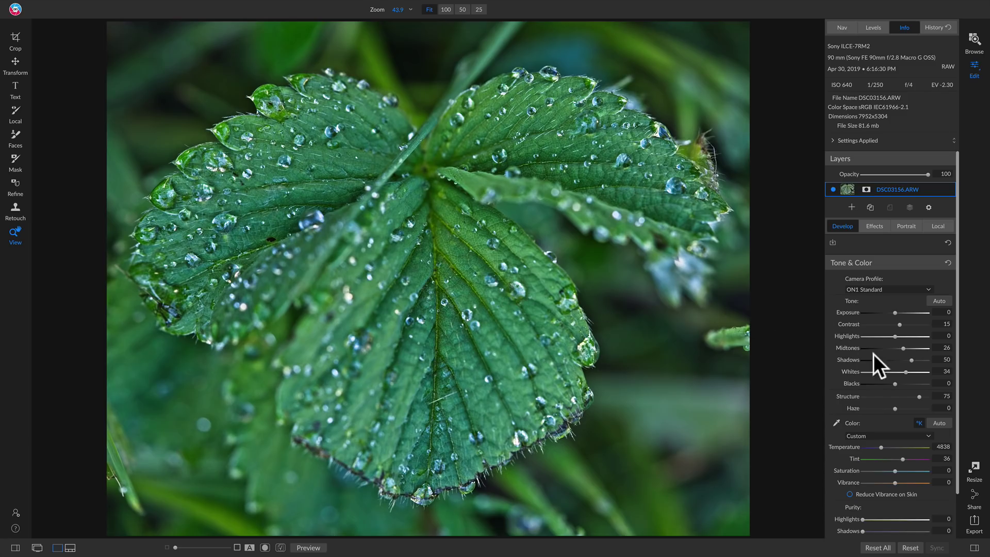
double_click(850, 393)
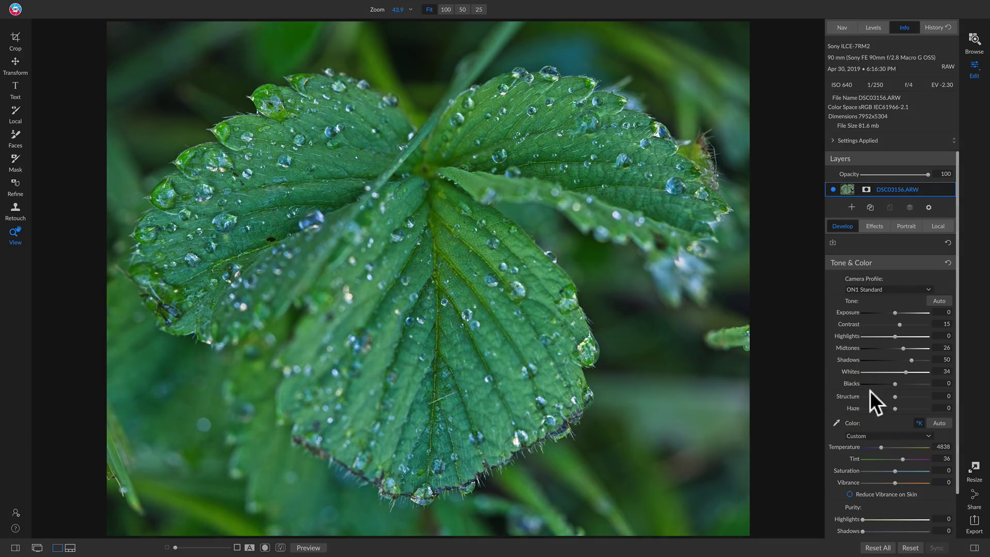
left_click_drag(916, 397, 917, 398)
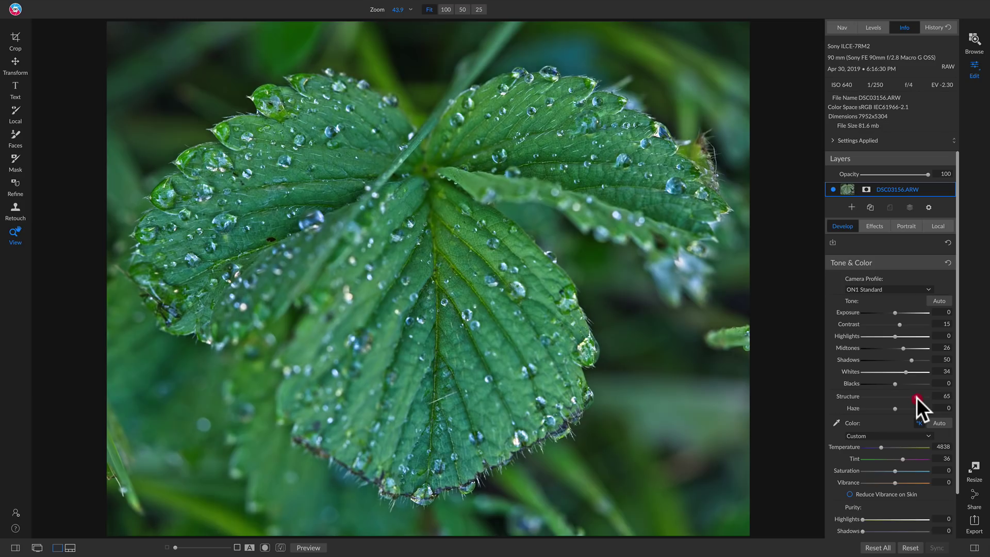
double_click(851, 395)
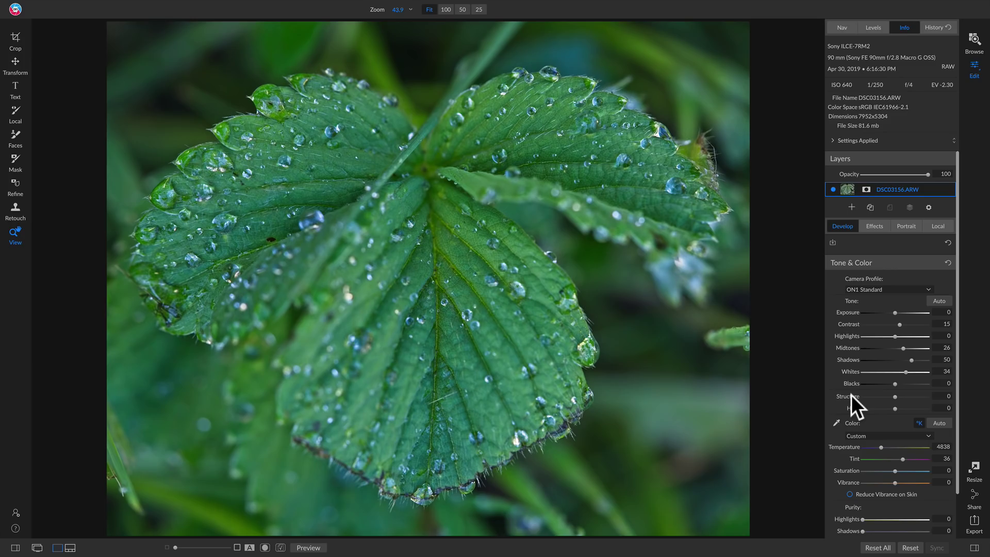
Add a Dynamic Contrast filter with the Texture Enhancer style to the leaf photo and compare it switched off and on
left_click(484, 253)
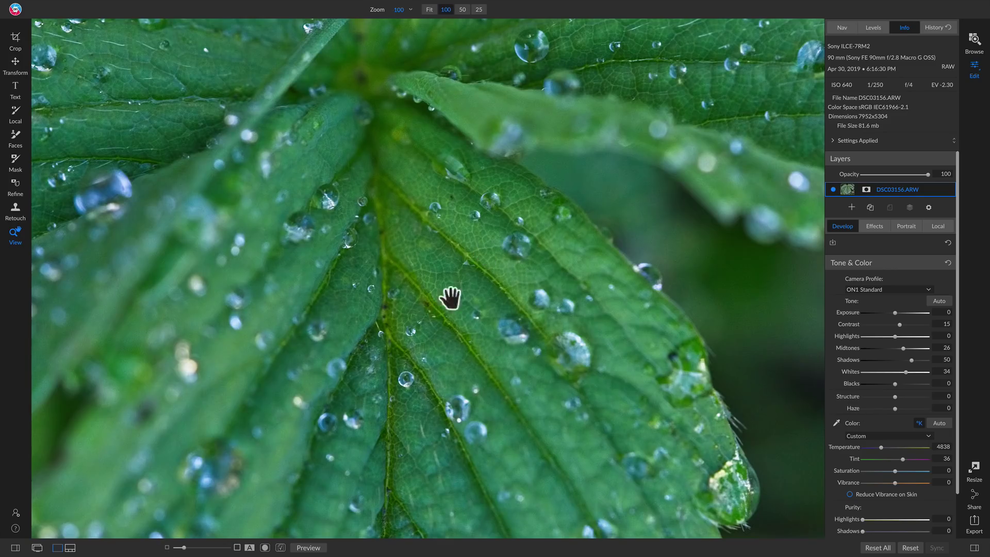
left_click(474, 305)
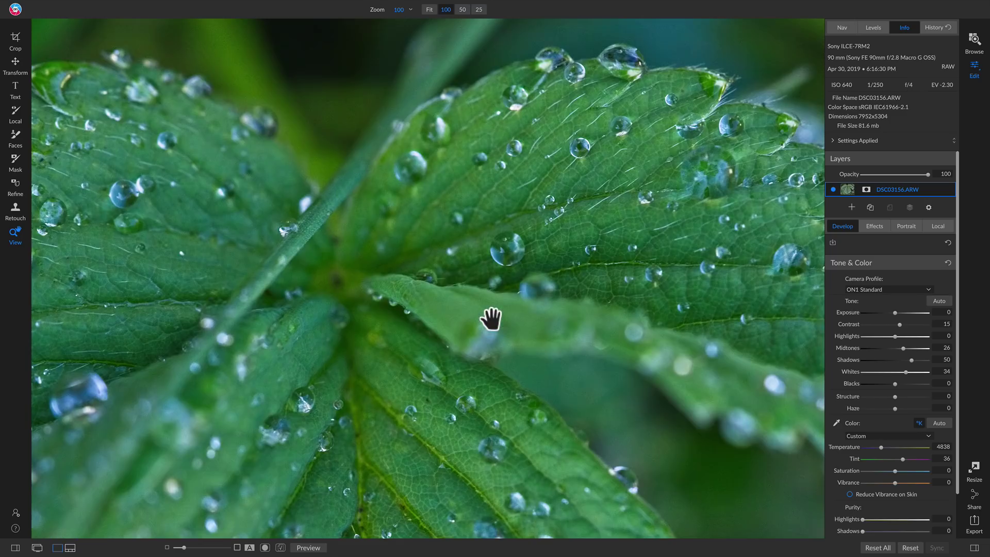
left_click(617, 209)
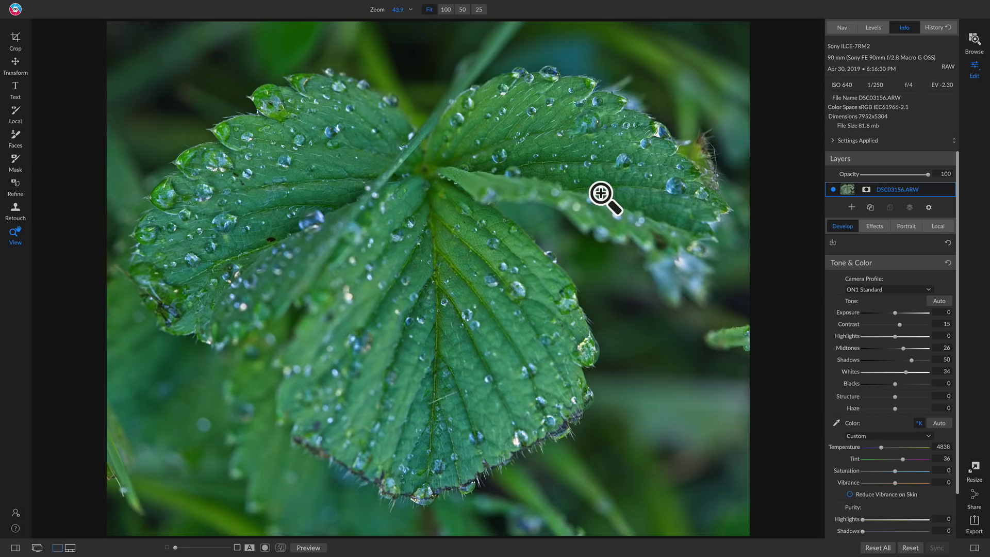
left_click(879, 227)
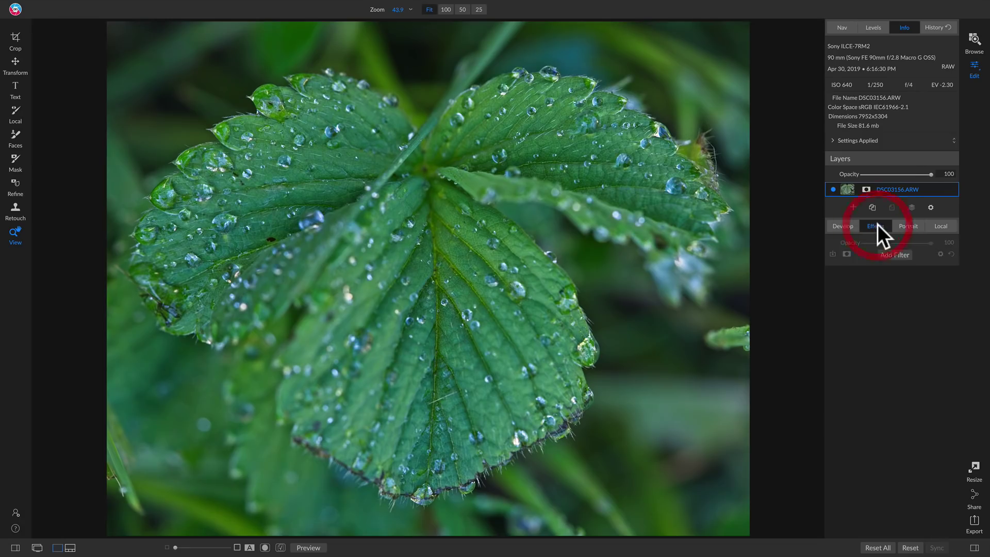
left_click(889, 253)
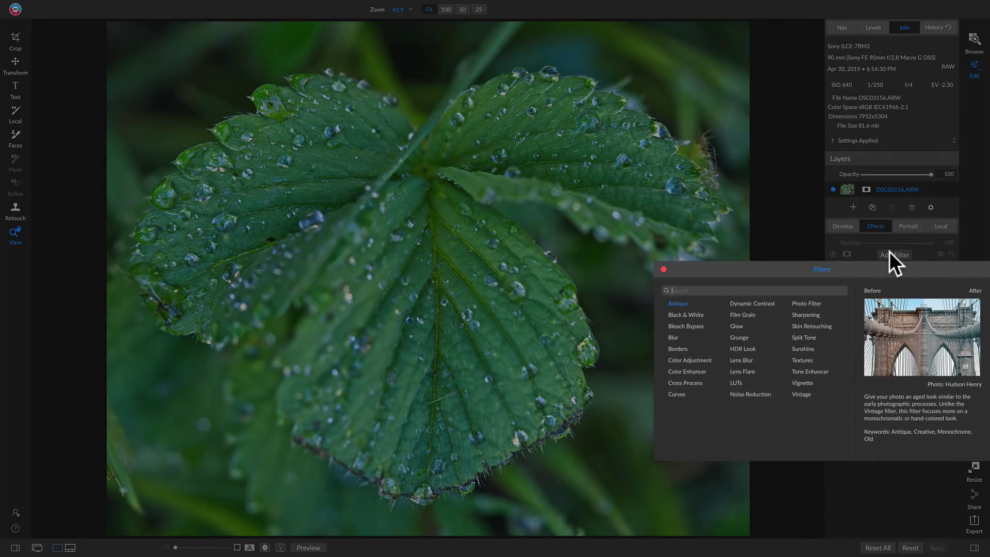
left_click(761, 302)
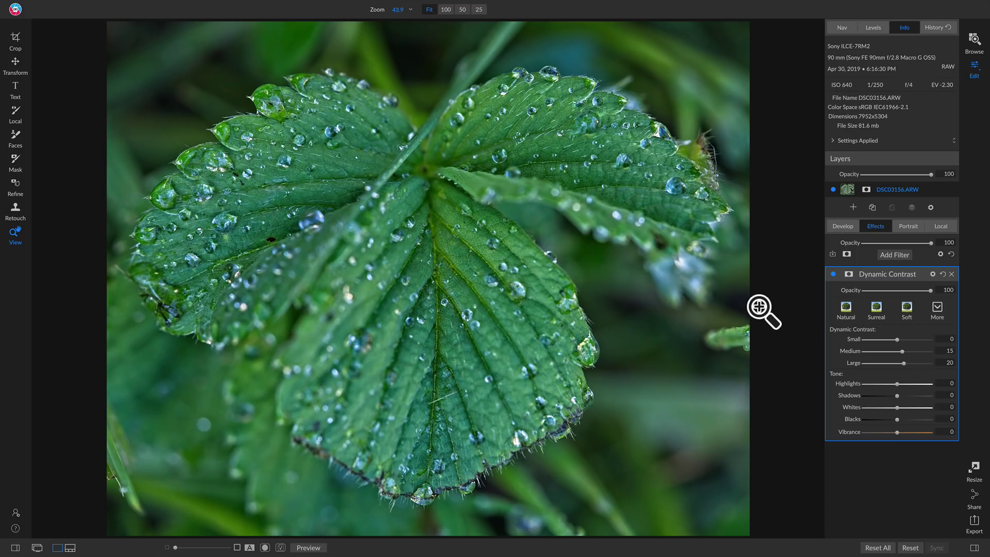
left_click(937, 308)
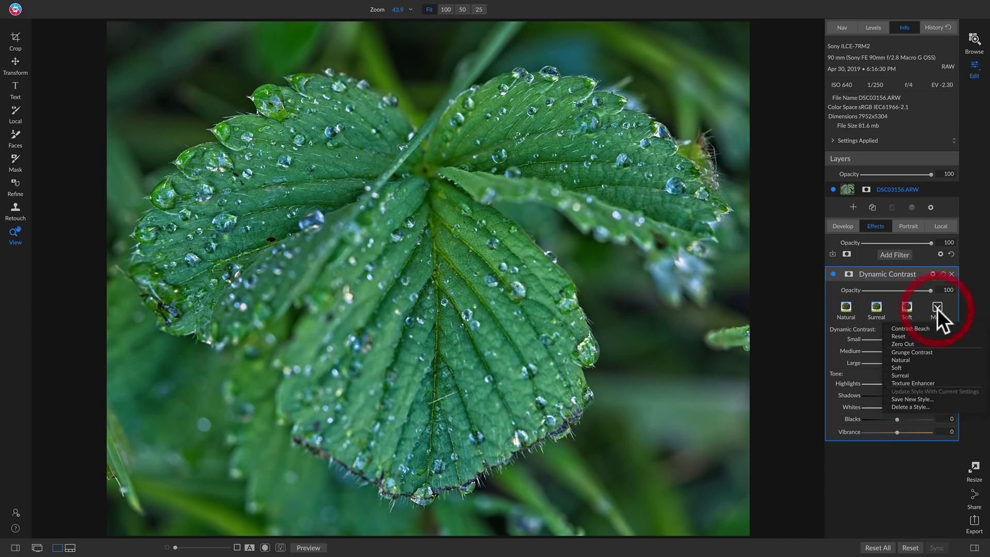
left_click(911, 382)
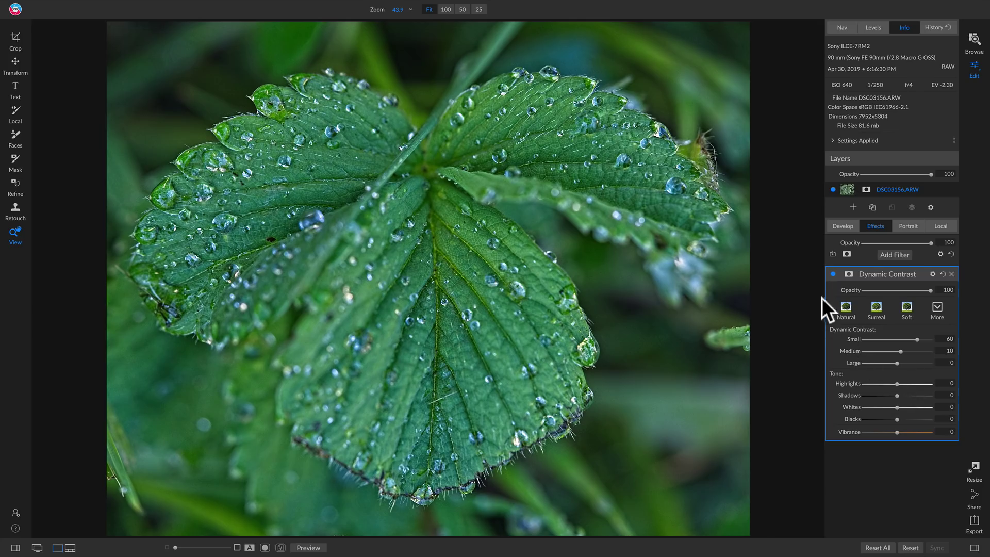
left_click(834, 273)
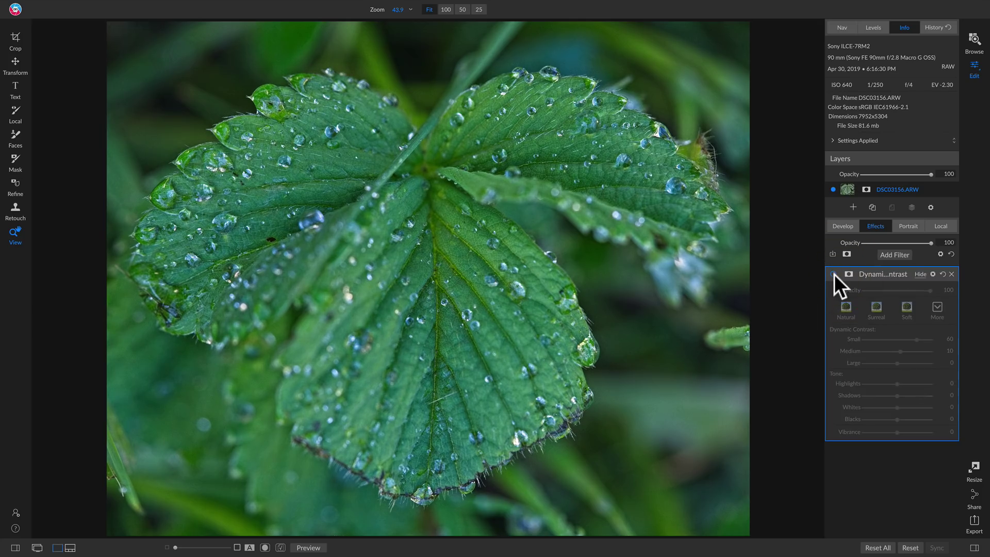
left_click(834, 274)
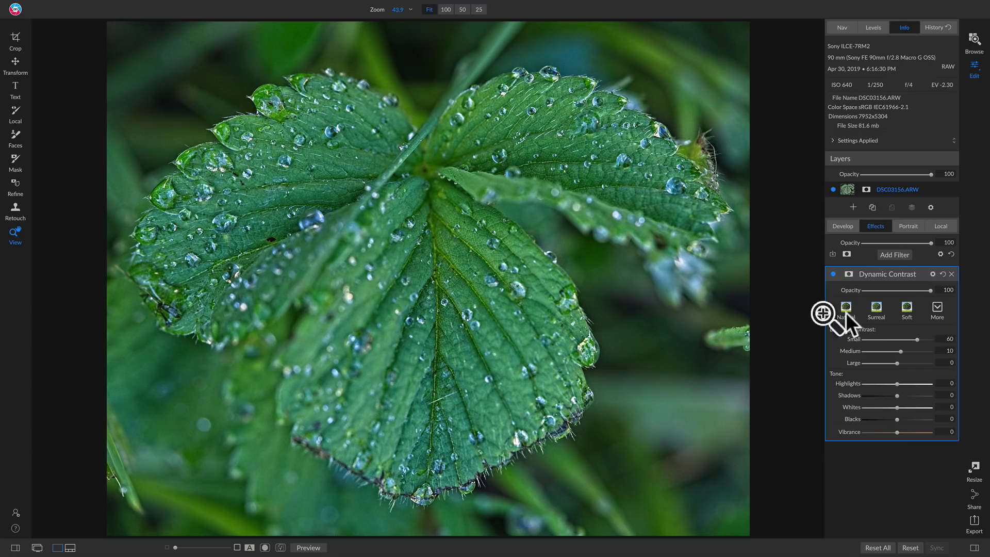
Mask Dynamic Contrast out of the blurred background beside and below the leaf, using a Paint Out brush of size 1500
left_click(848, 274)
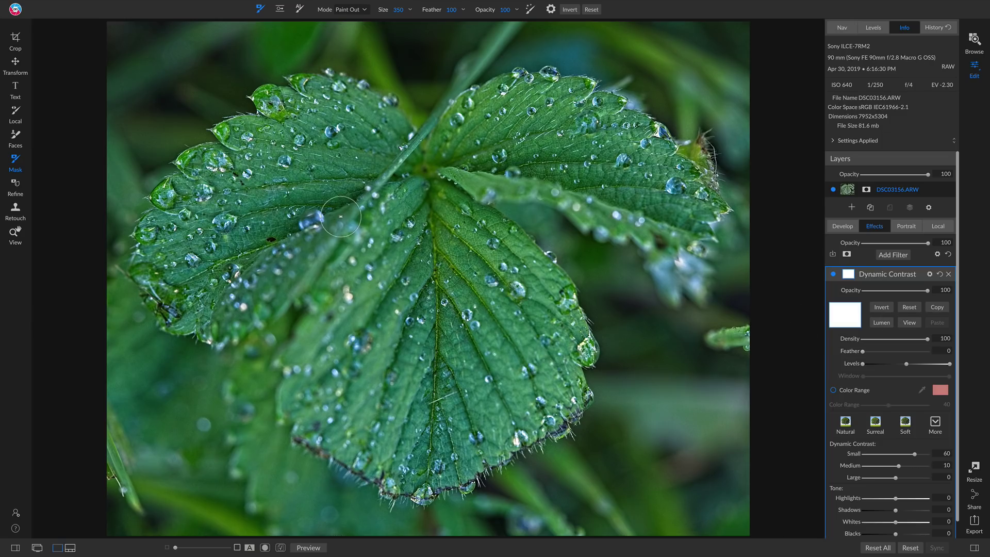
key("bracketright")
key("bracketright")
key("bracketright")
key("bracketright")
key("bracketright")
key("bracketright")
key("bracketright")
key("bracketright")
key("bracketright")
key("bracketright")
key("bracketright")
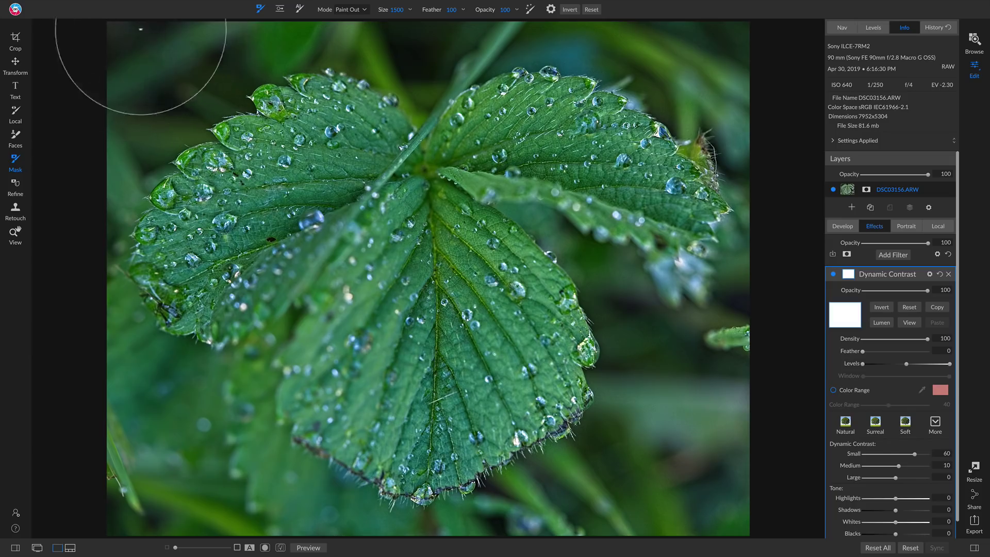
mouse_move(668, 412)
left_mouse_down()
mouse_move(682, 493)
mouse_move(655, 519)
mouse_move(701, 495)
mouse_move(716, 446)
mouse_move(697, 378)
mouse_move(753, 352)
left_mouse_up()
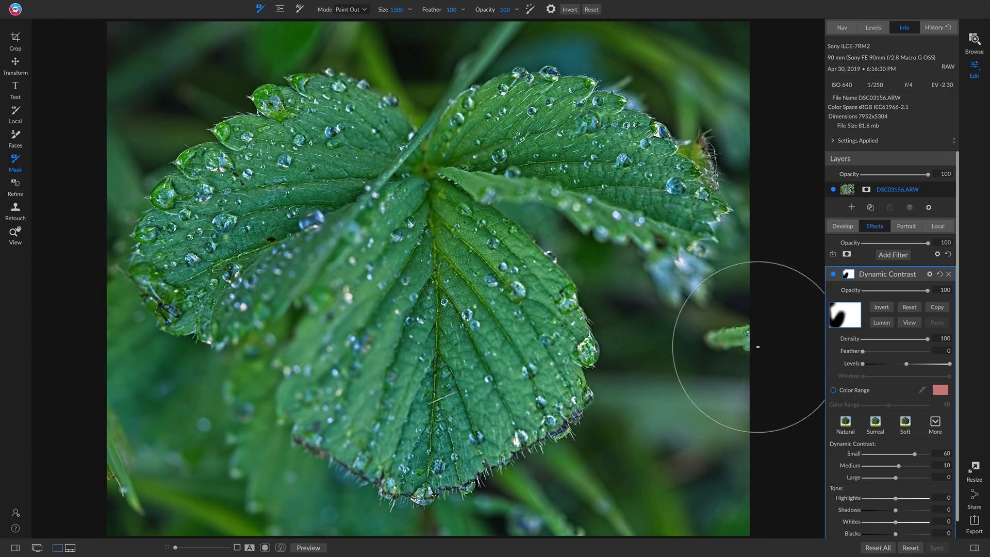
Paint Dynamic Contrast out of the blurred folded leaf edge and the background above and below the leaf, reducing the brush to 300
key("bracketleft")
key("bracketleft")
key("bracketleft")
key("bracketleft")
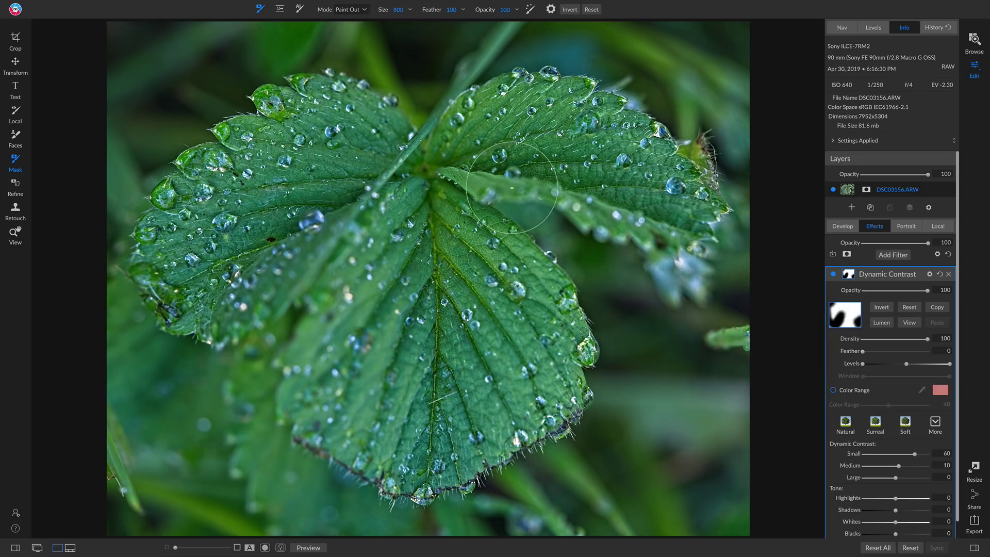
key("bracketleft")
mouse_move(532, 203)
left_mouse_down()
mouse_move(624, 226)
mouse_move(707, 273)
mouse_move(615, 265)
mouse_move(548, 219)
mouse_move(514, 210)
mouse_move(681, 356)
mouse_move(740, 302)
mouse_move(763, 36)
mouse_move(622, 5)
left_mouse_up()
mouse_move(530, 24)
left_mouse_down()
mouse_move(612, 53)
mouse_move(793, 60)
mouse_move(625, 23)
left_mouse_up()
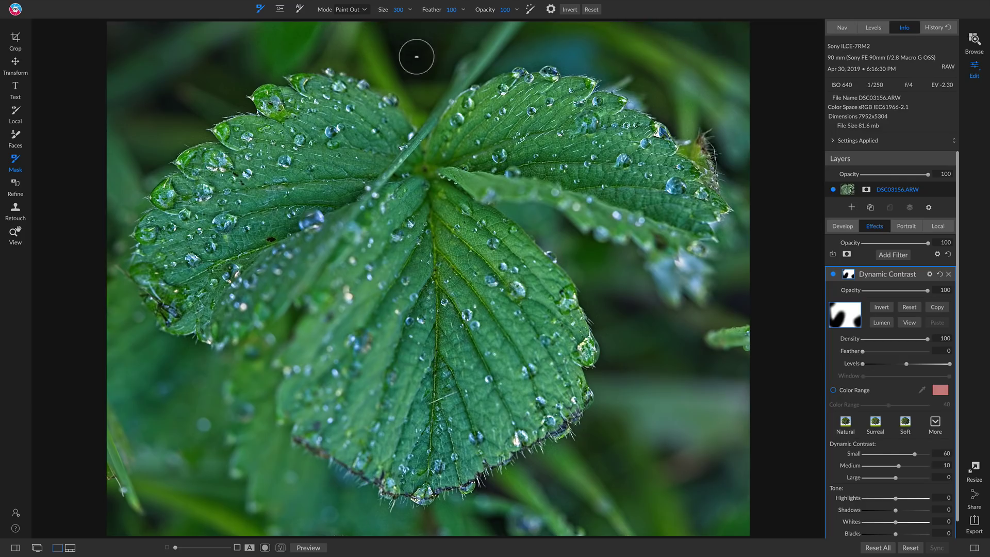
mouse_move(374, 72)
left_mouse_down()
mouse_move(240, 66)
mouse_move(405, 49)
mouse_move(117, 38)
mouse_move(762, 39)
mouse_move(582, 59)
mouse_move(505, 47)
mouse_move(435, 107)
mouse_move(459, 29)
mouse_move(480, 7)
mouse_move(606, 31)
mouse_move(715, 100)
mouse_move(762, 150)
mouse_move(779, 210)
mouse_move(746, 189)
mouse_move(682, 110)
mouse_move(627, 84)
left_mouse_up()
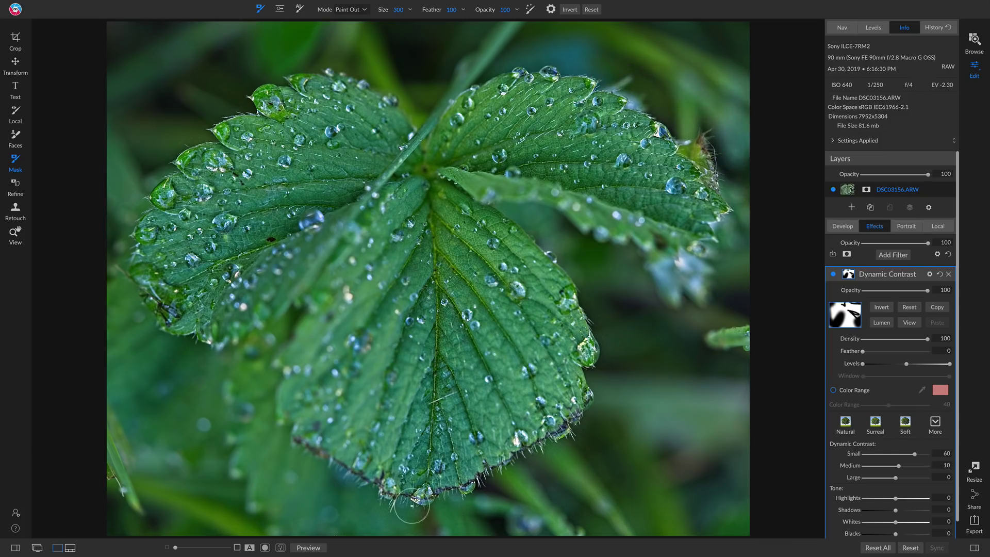
mouse_move(295, 511)
left_mouse_down()
mouse_move(479, 545)
mouse_move(656, 540)
left_mouse_up()
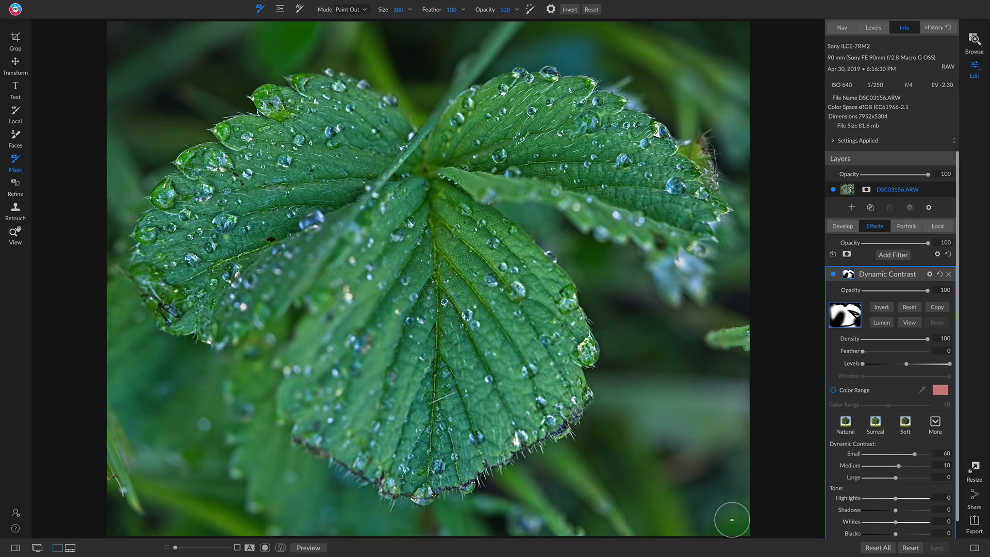
Compare the photo with and without Dynamic Contrast, both with the painted mask and with the mask temporarily reset
left_click(831, 273)
left_click(831, 273)
left_click(910, 306)
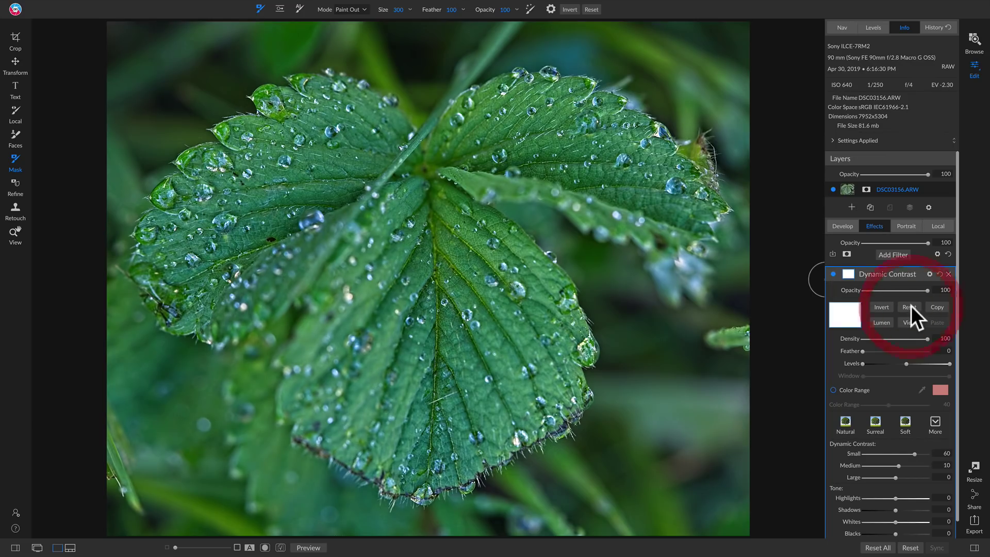
left_click(833, 274)
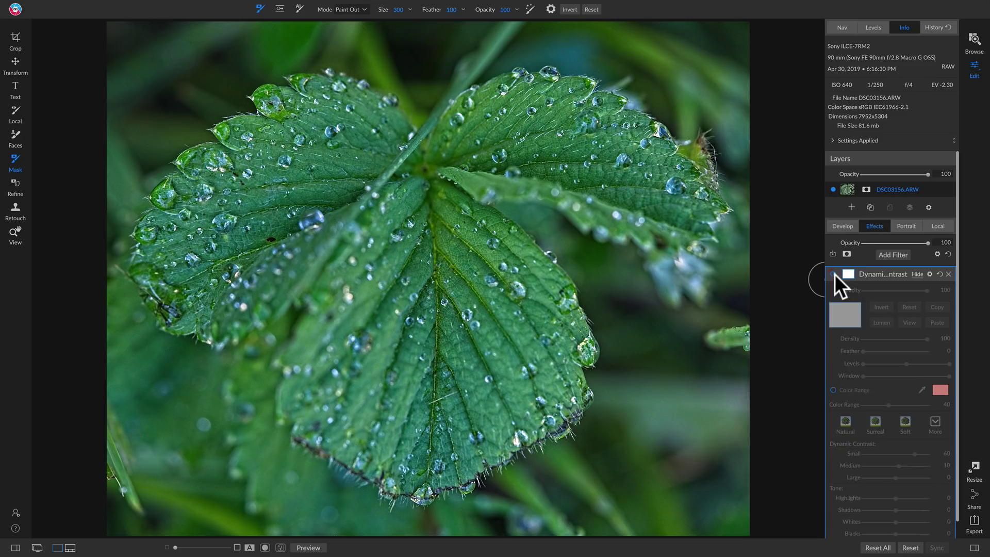
left_click(834, 274)
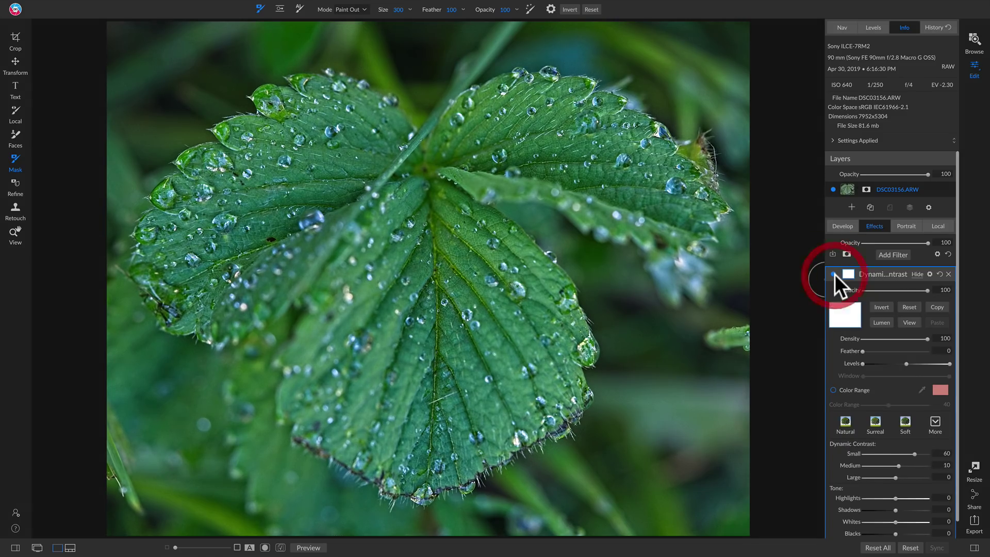
left_click(834, 274)
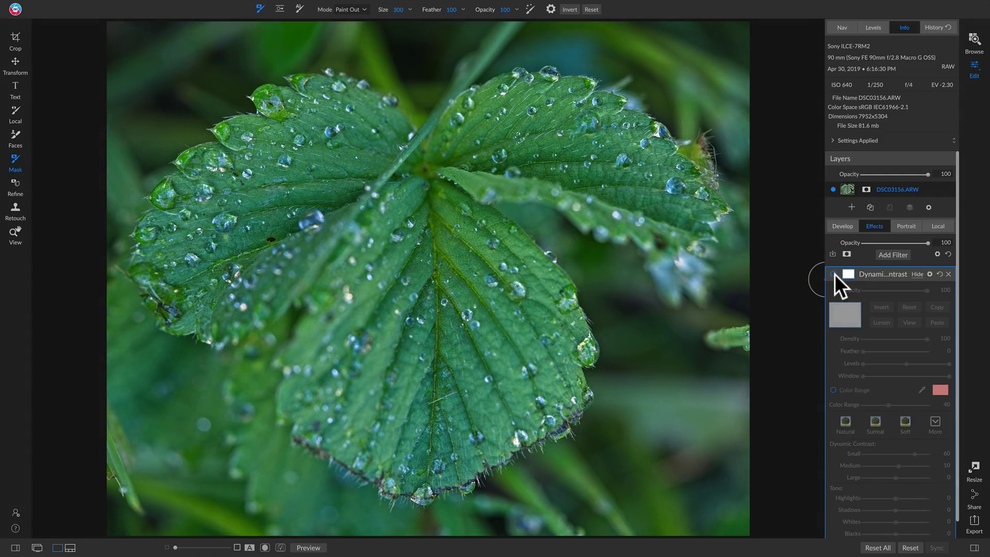
left_click(834, 274)
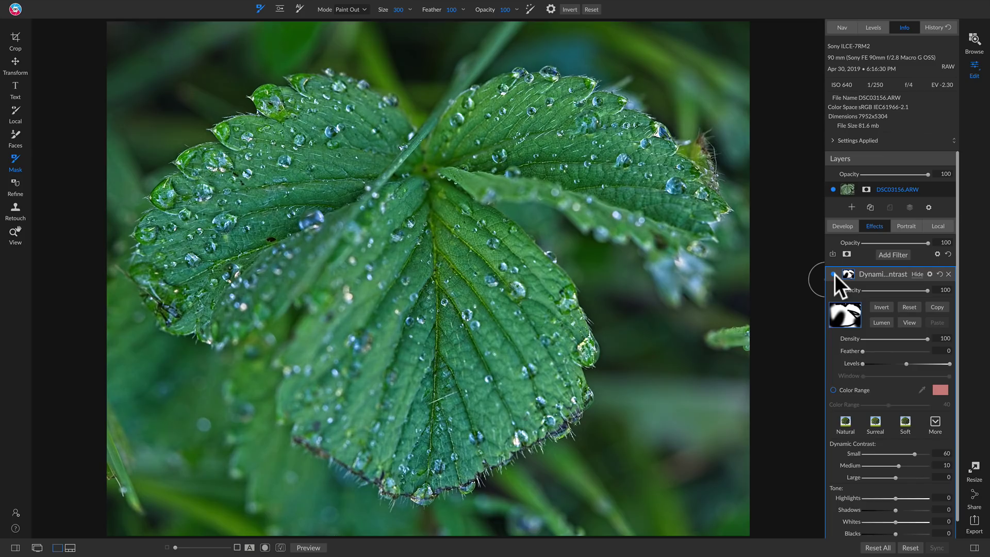
left_click(835, 274)
left_click(835, 274)
Set up a local adjustment from the Magic Eye Fixer style with Exposure 0, Structure 50, Whites 50 and Midtones 6
left_click(938, 225)
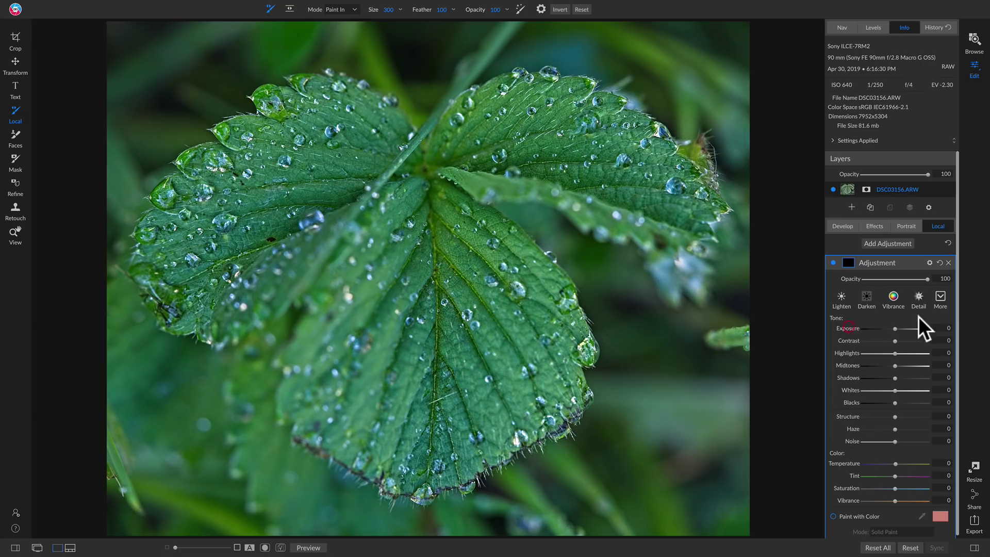
left_click(936, 296)
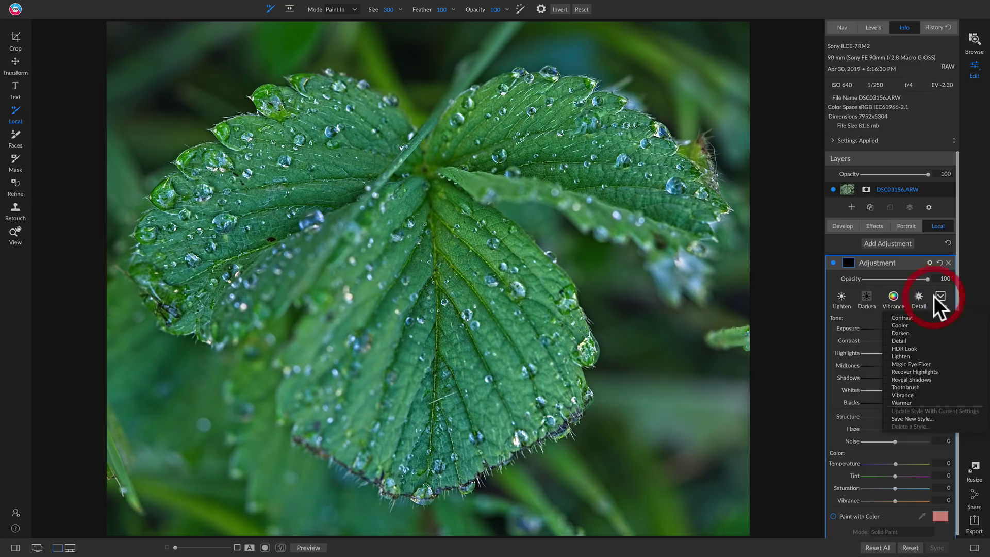
left_click(917, 361)
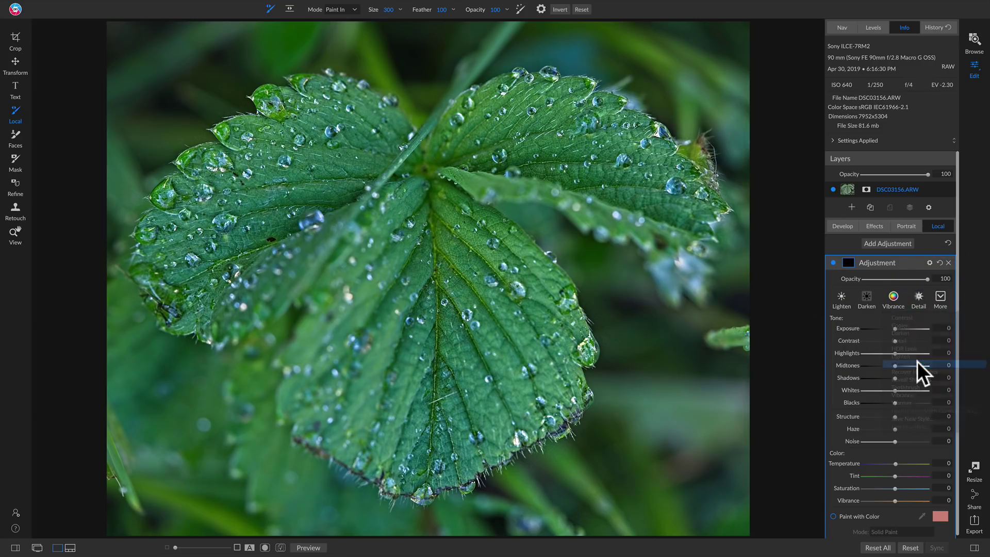
double_click(854, 326)
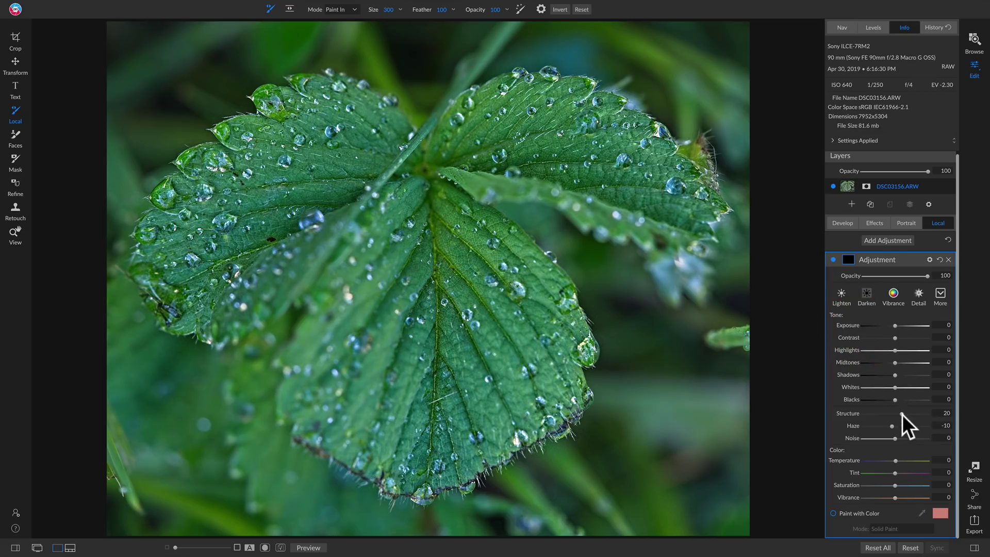
left_click_drag(903, 414, 911, 388)
left_click_drag(896, 364, 895, 364)
Paint the local adjustment onto droplets near the upper edge of the right lobe with a brush of size 125
key("bracketleft")
key("bracketleft")
key("bracketleft")
key("bracketleft")
key("bracketleft")
left_click(531, 112)
key("bracketright")
key("bracketright")
key("bracketright")
left_click(501, 88)
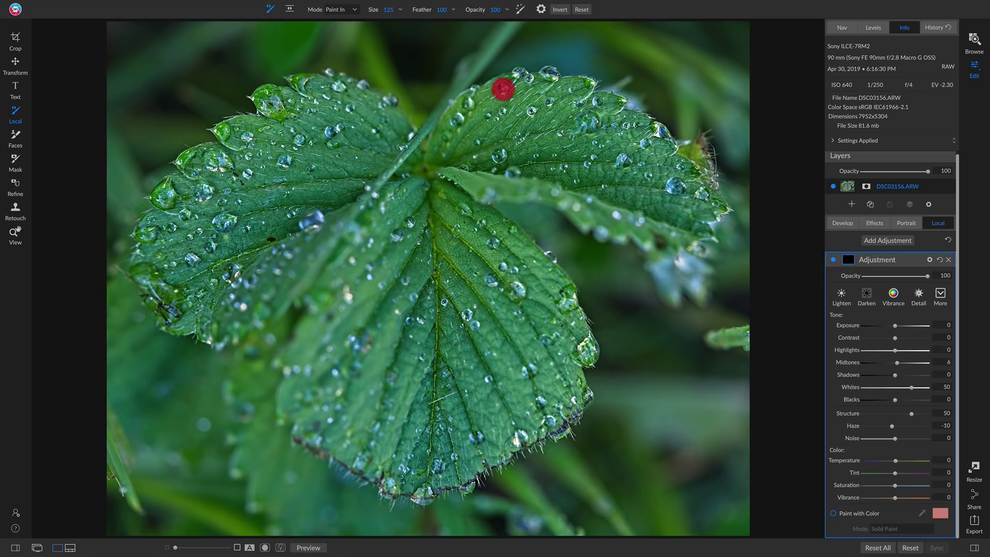
left_click(531, 72)
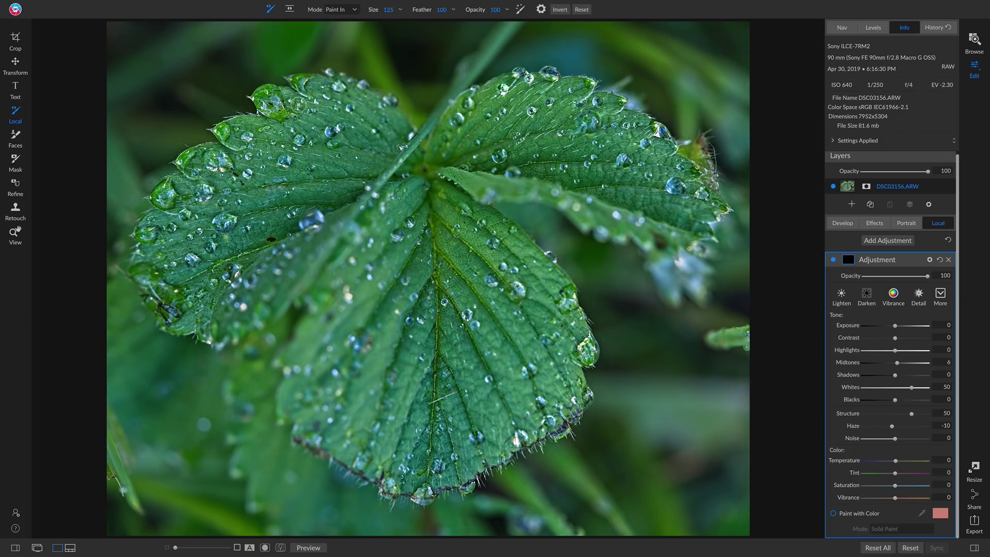
Paint the local adjustment onto the larger droplets of the left lobe, using brush sizes 125 and 250
left_click(300, 139)
left_click(333, 129)
left_click(284, 161)
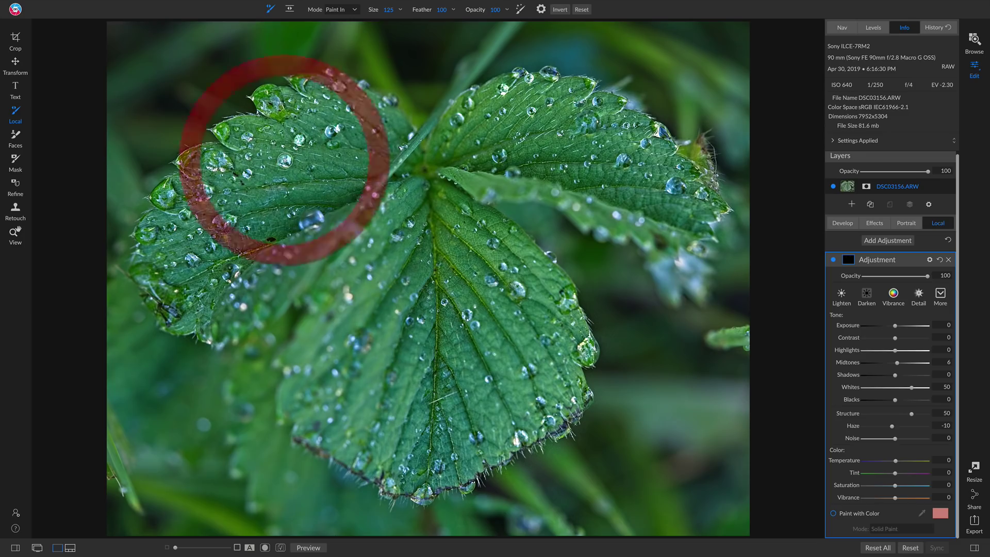
key("bracketright")
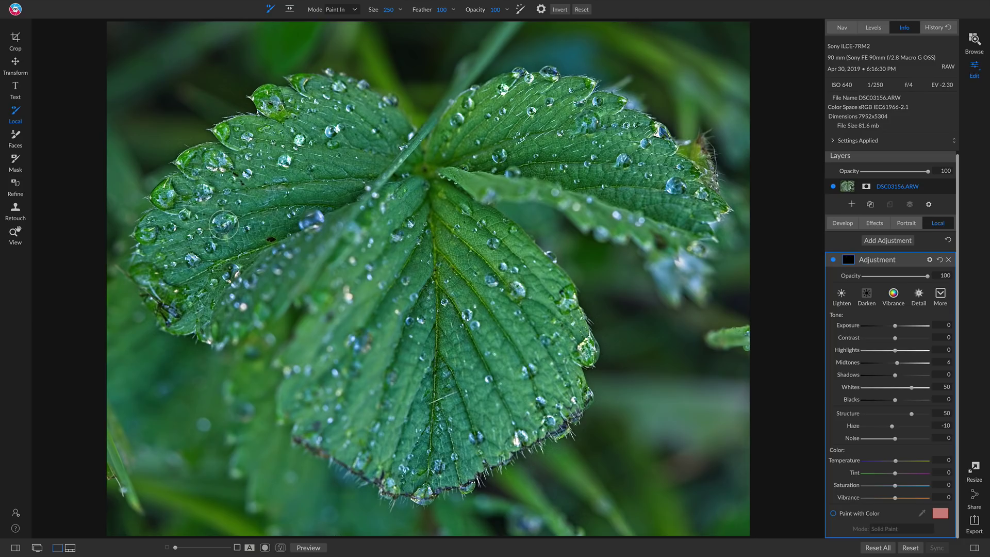
left_click(223, 216)
left_click(191, 262)
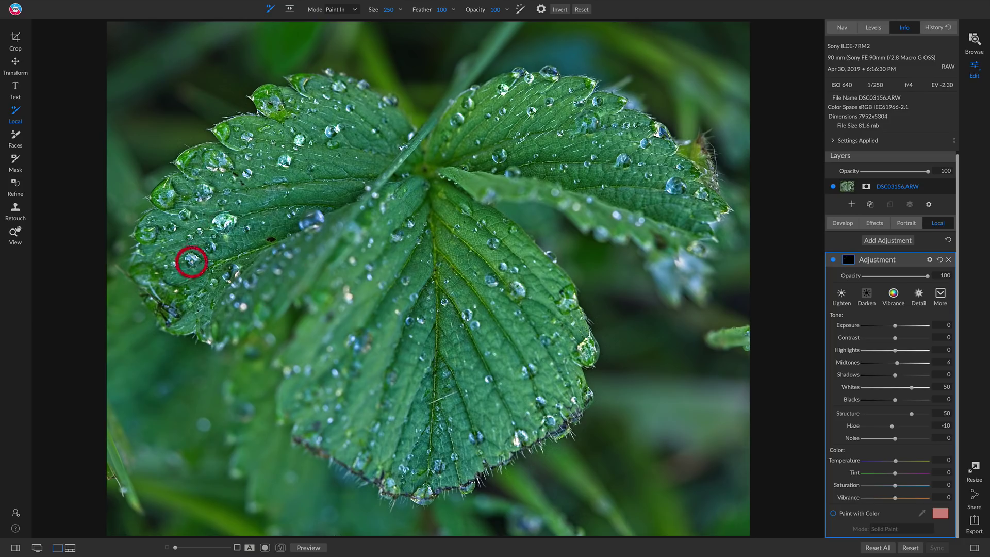
left_click(200, 191)
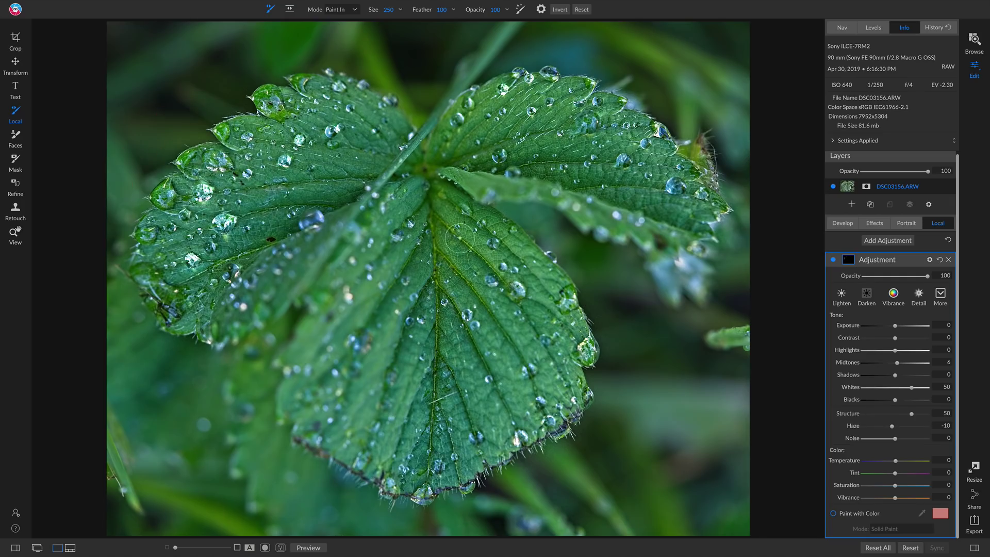
Resize the brush and paint the adjustment onto the small droplet by the central vein and the droplet at the leaf's lower tip
key("bracketleft")
left_click(446, 301)
key("bracketleft")
key("bracketright")
key("bracketright")
left_click(425, 494)
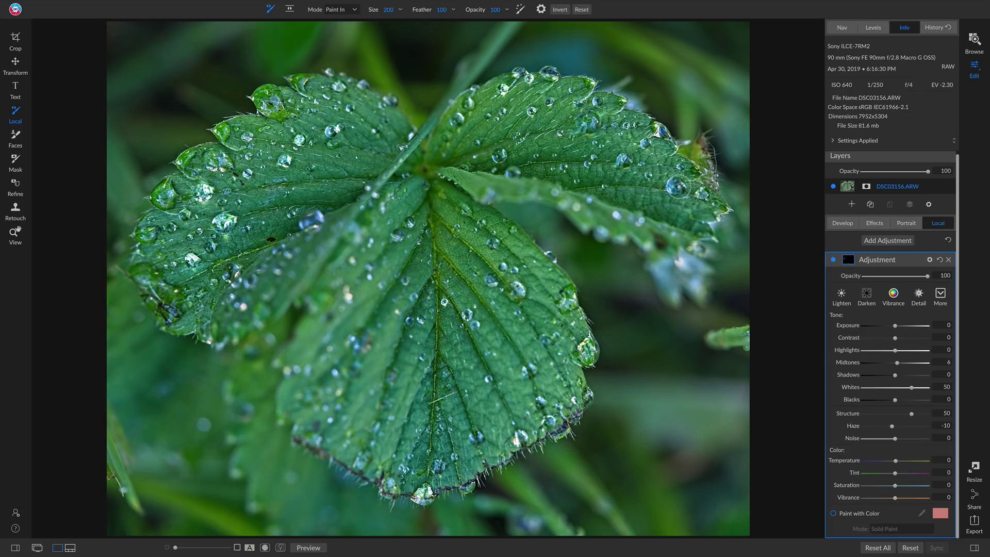
Paint the adjustment onto the three large droplets of the right lobe, enlarging the brush to 300
left_click(673, 183)
left_click(629, 166)
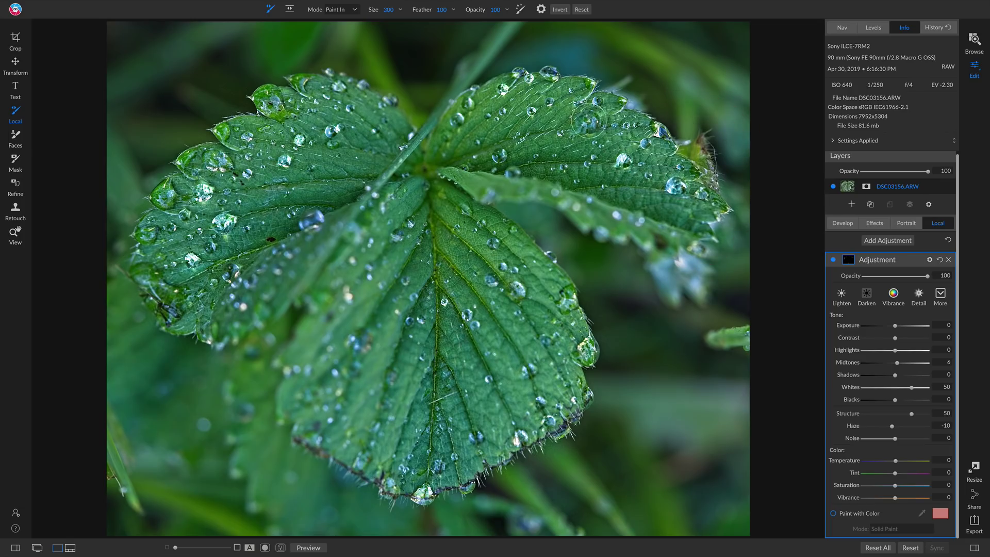
left_click(589, 120)
key("bracketright")
key("bracketright")
key("bracketright")
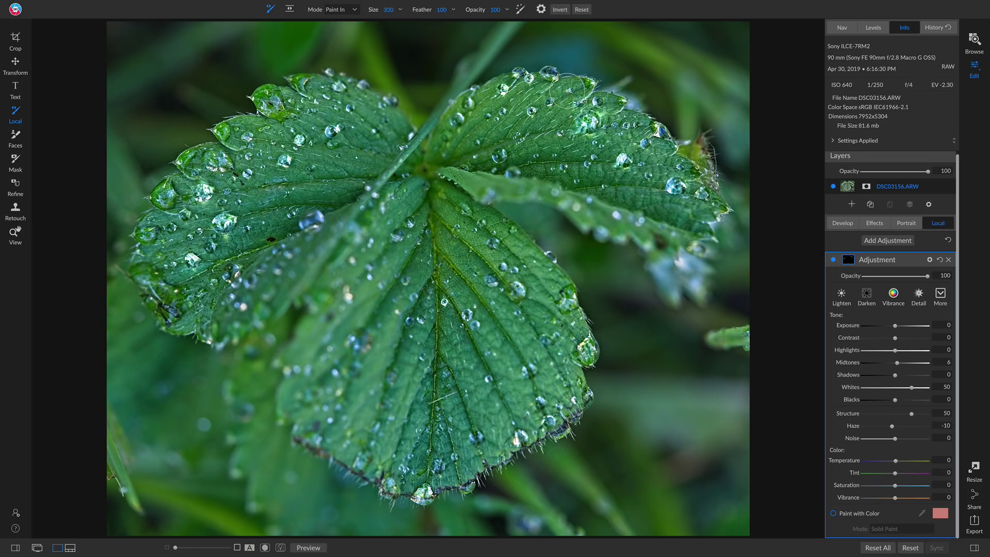
Paint the adjustment onto the droplets near the right lobe's upper edge and the droplet near its middle, using brush size 250 for the latter
key("bracketleft")
key("bracketleft")
key("bracketleft")
left_click(579, 96)
left_click(598, 102)
key("bracketright")
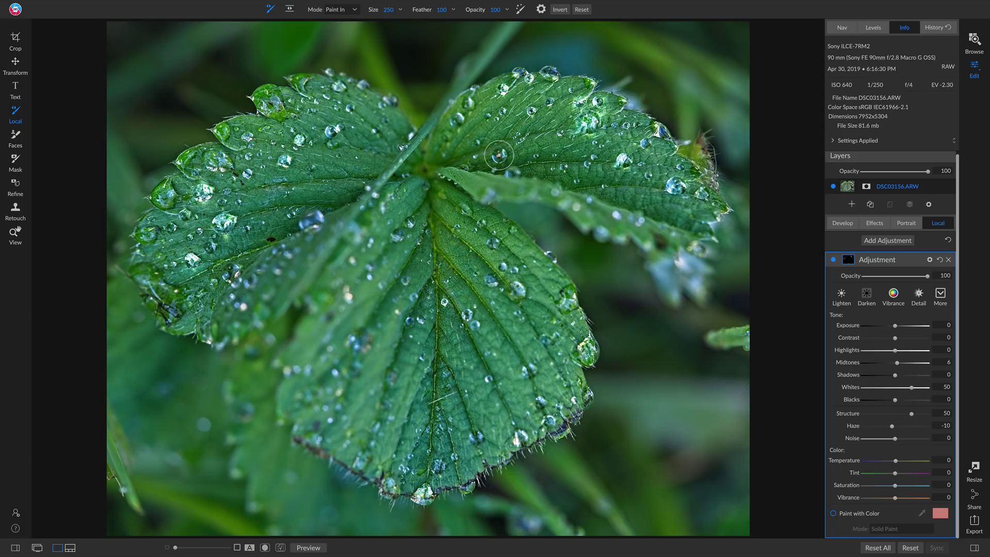
key("bracketright")
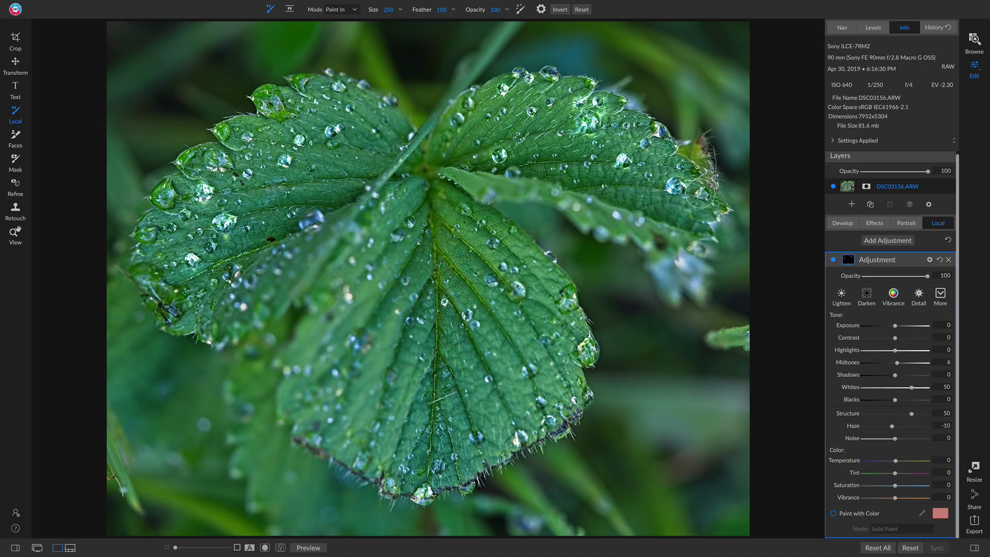
Paint the adjustment onto small droplets either side of the central vein with a brush of size 175
key("bracketleft")
key("bracketleft")
left_click(481, 224)
left_click(409, 222)
Lower the droplet adjustment's opacity to 30 and compare the photo with the adjustment off and on
left_click_drag(924, 276, 883, 277)
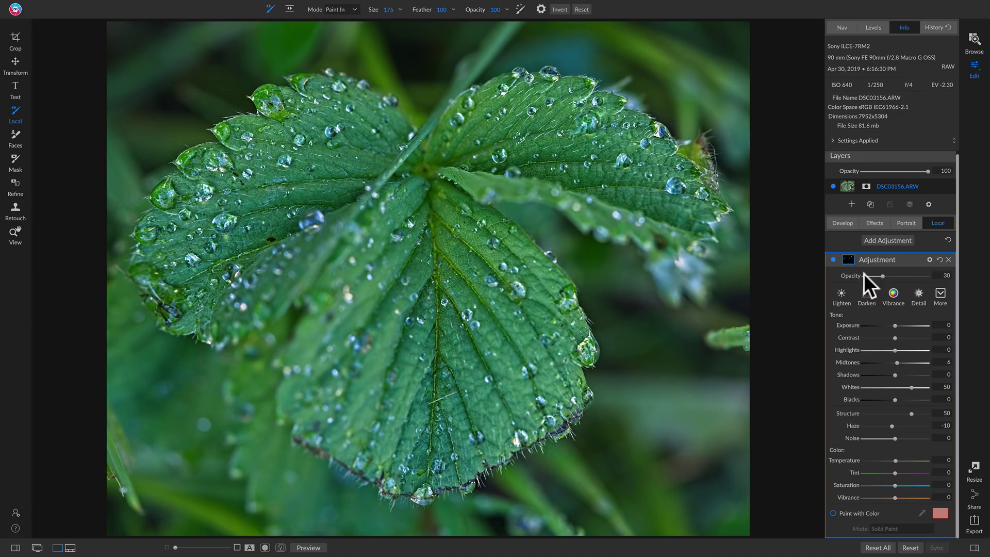
left_click(831, 259)
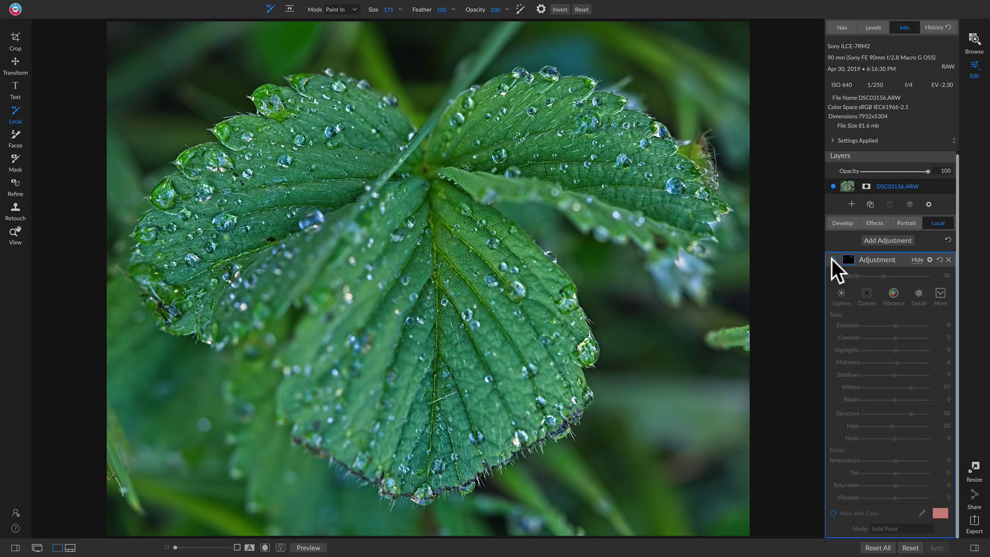
left_click(832, 259)
left_click(831, 258)
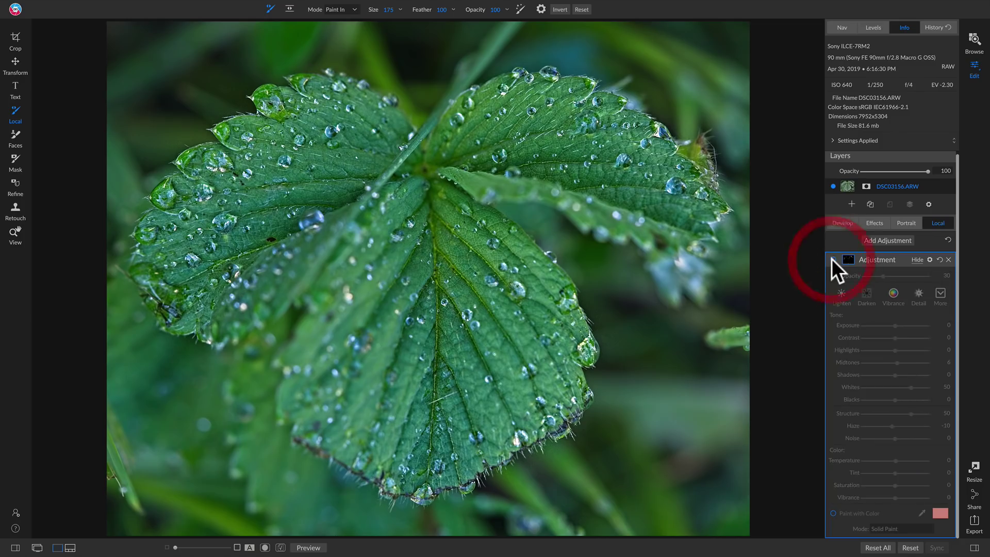
left_click(831, 259)
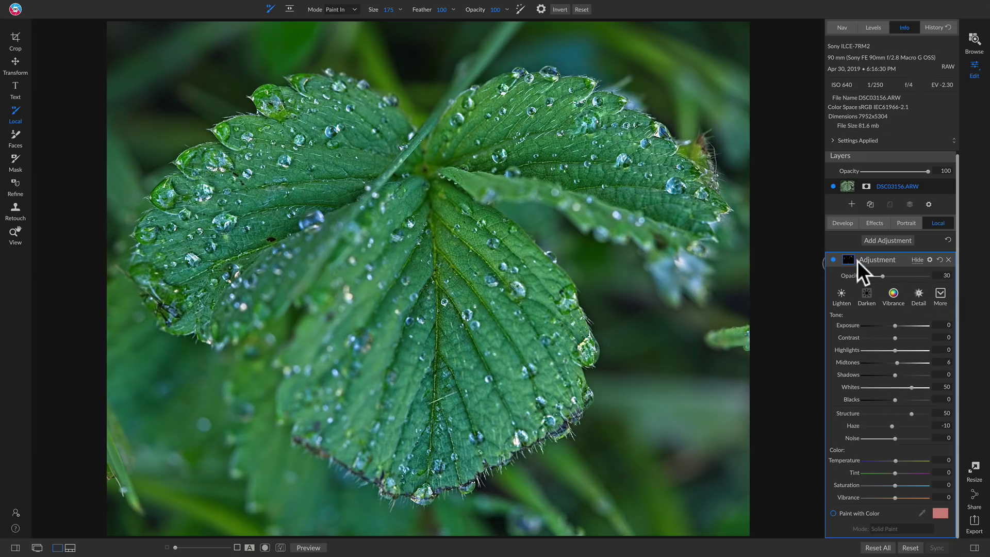
left_click(832, 259)
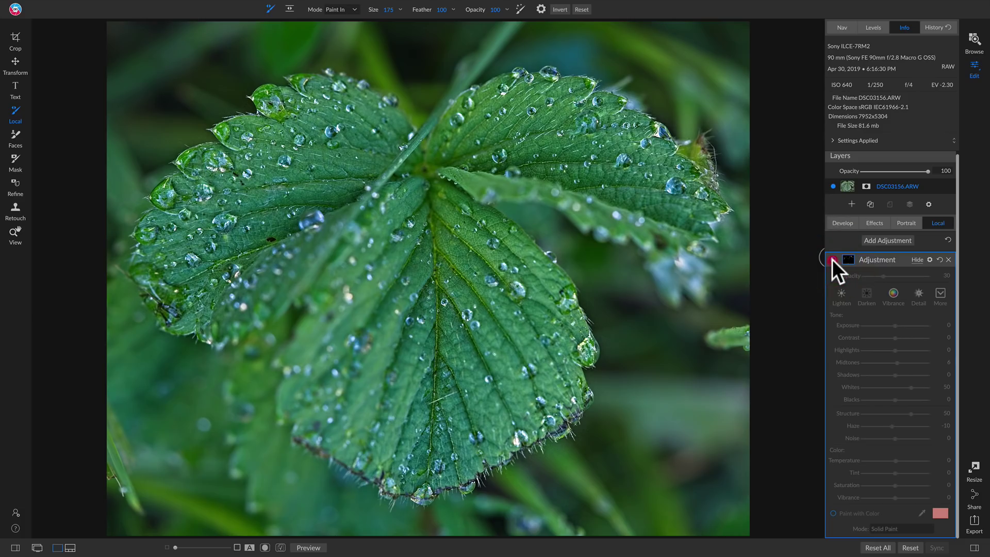
left_click(832, 259)
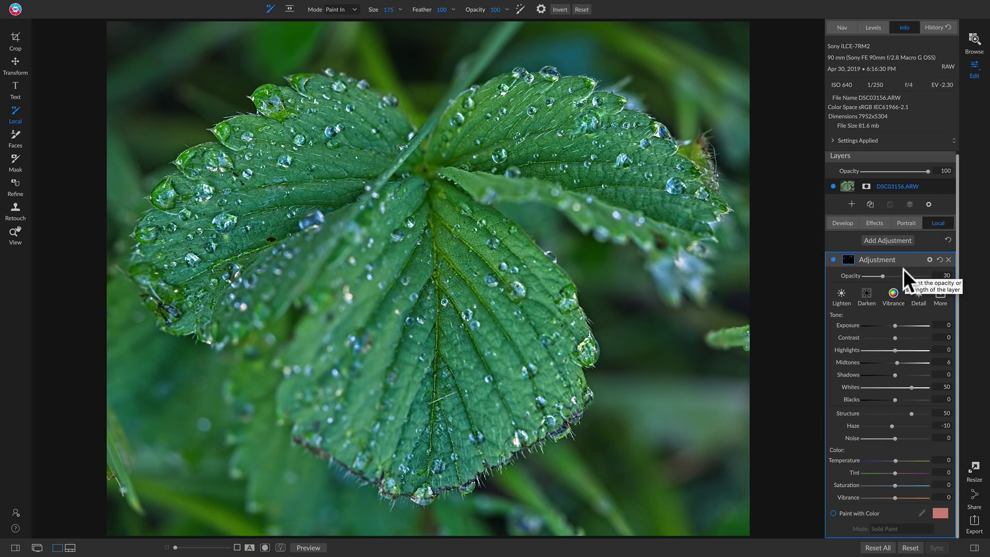
Add a new local adjustment with exposure 0, midtones 10, shadows 6 and haze -7
left_click(889, 239)
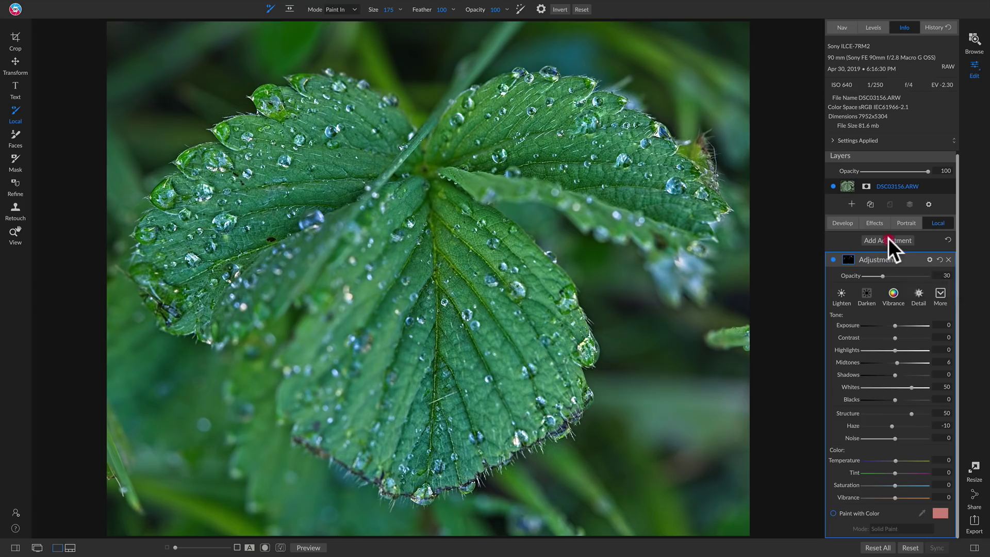
double_click(849, 325)
left_click_drag(897, 364, 898, 364)
scroll(900, 392, "down", 1)
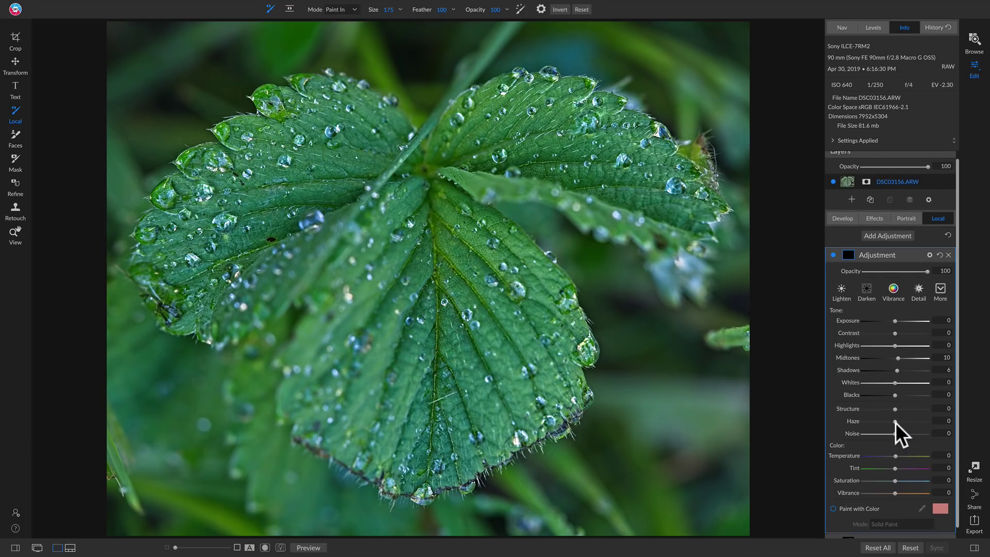
left_click_drag(895, 422, 892, 422)
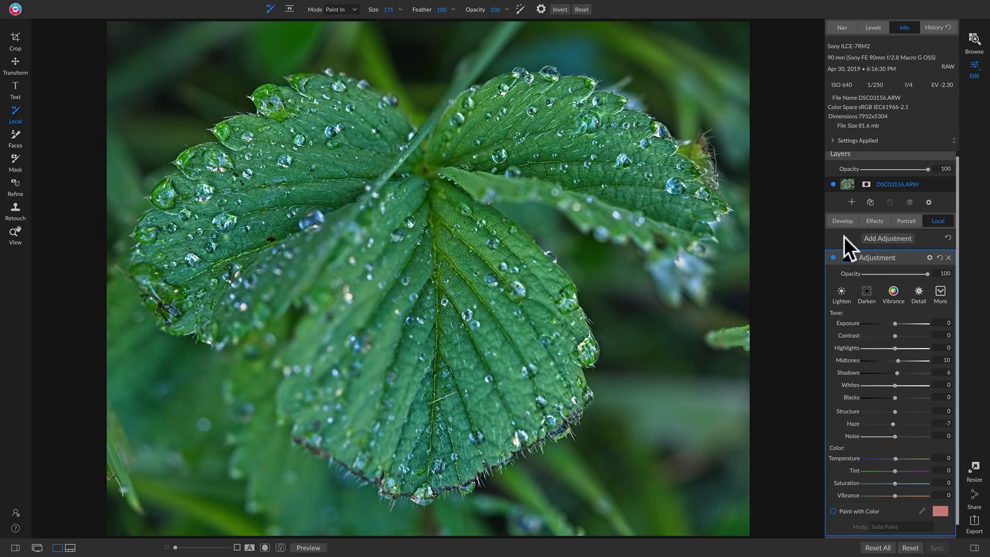
Turn on color range masking for the new adjustment and sample the leaf's green as its color
left_click(849, 253)
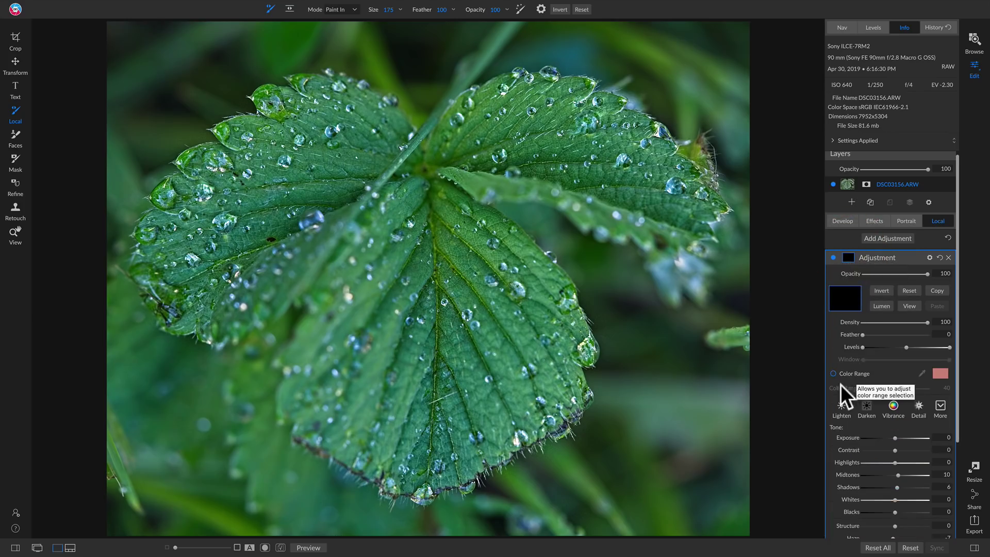
left_click(832, 373)
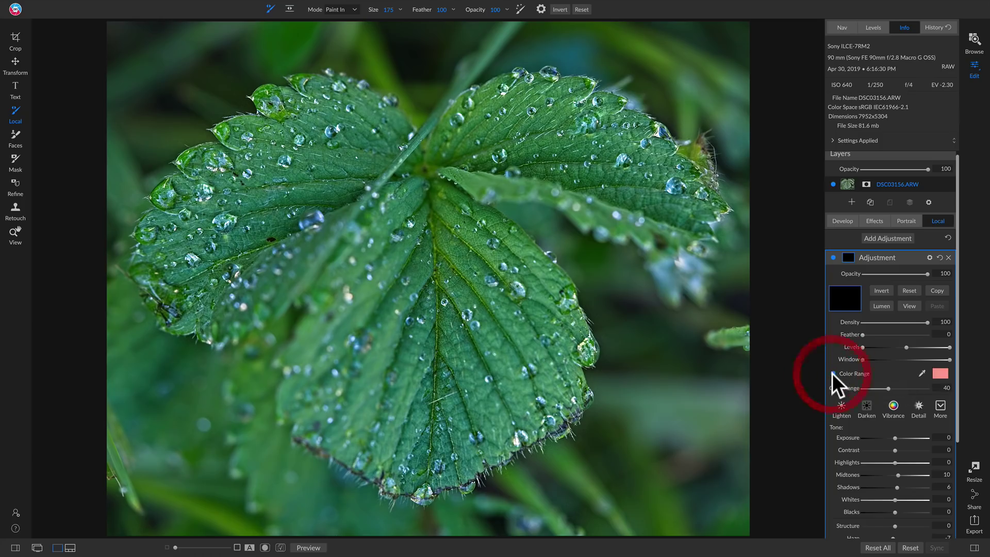
left_click(923, 372)
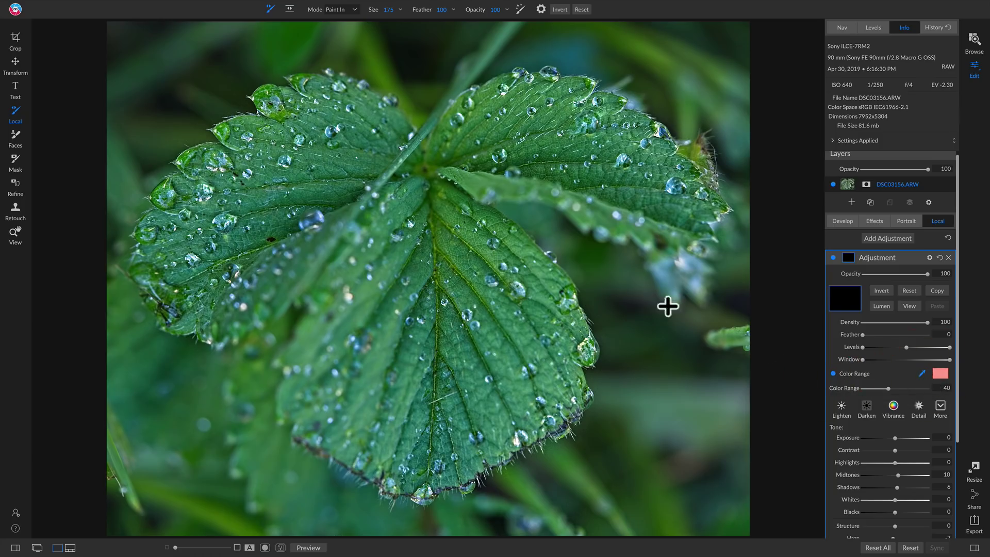
left_click(473, 240)
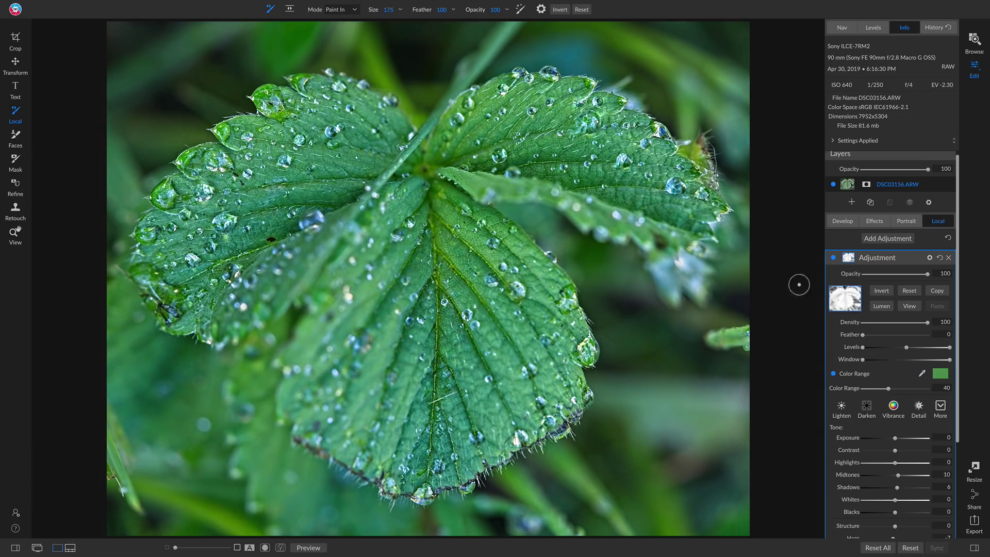
Tighten the mask levels in mask view so the dark background drops out, and compare the photo with the adjustment off and on
left_click(914, 306)
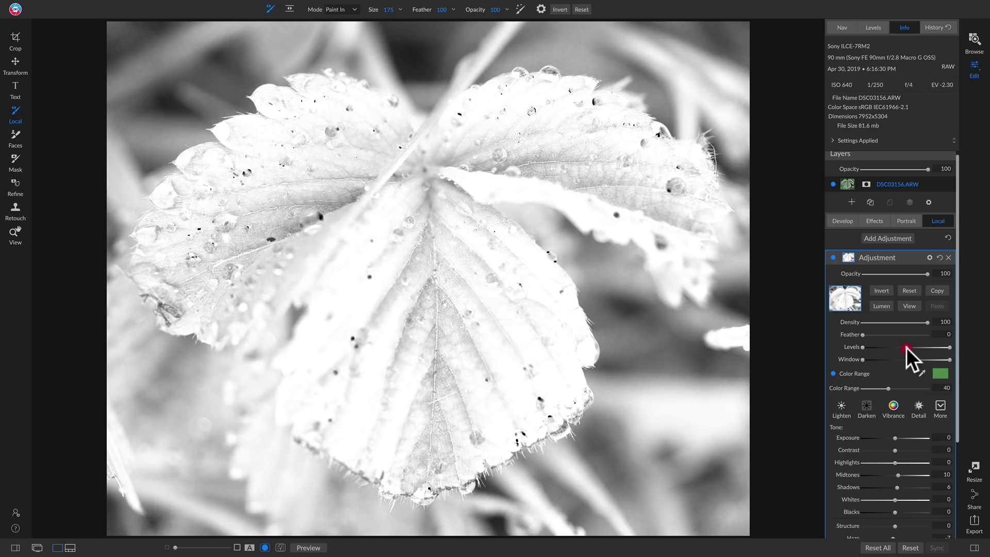
left_click_drag(906, 347, 930, 348)
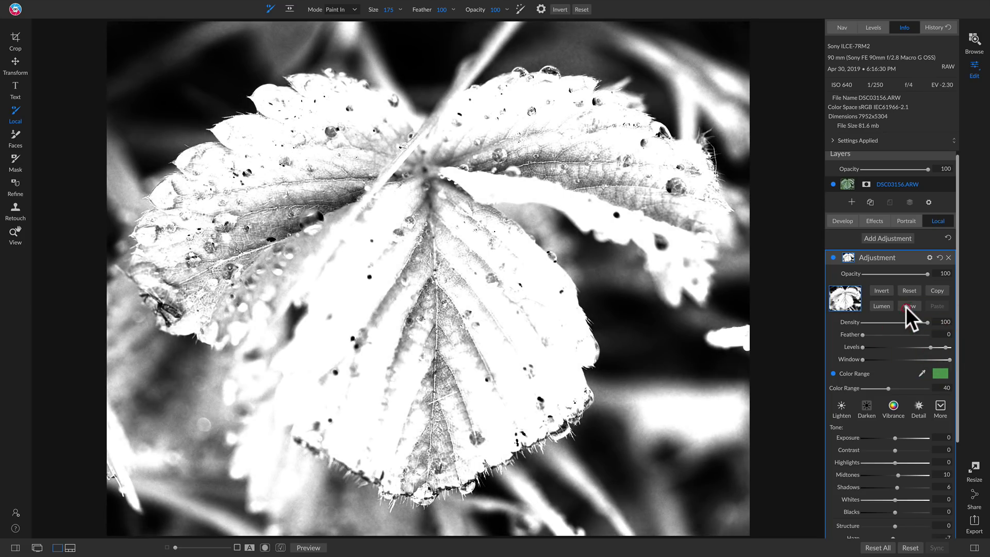
left_click(906, 306)
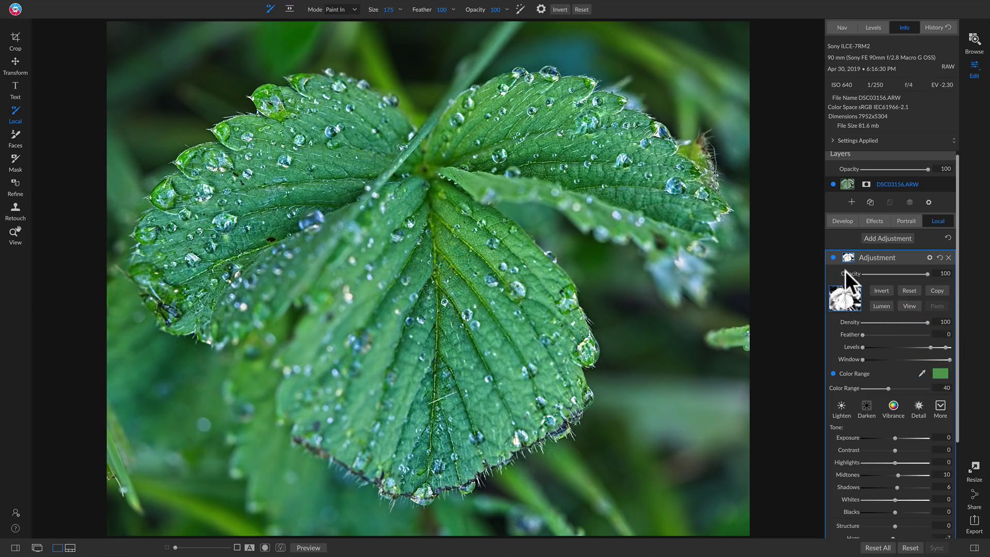
left_click(832, 256)
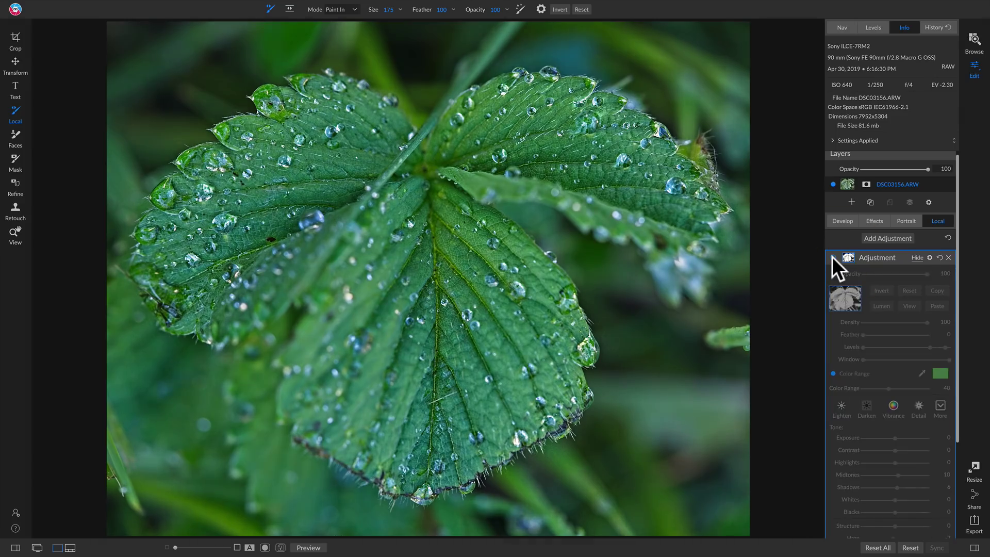
left_click(832, 256)
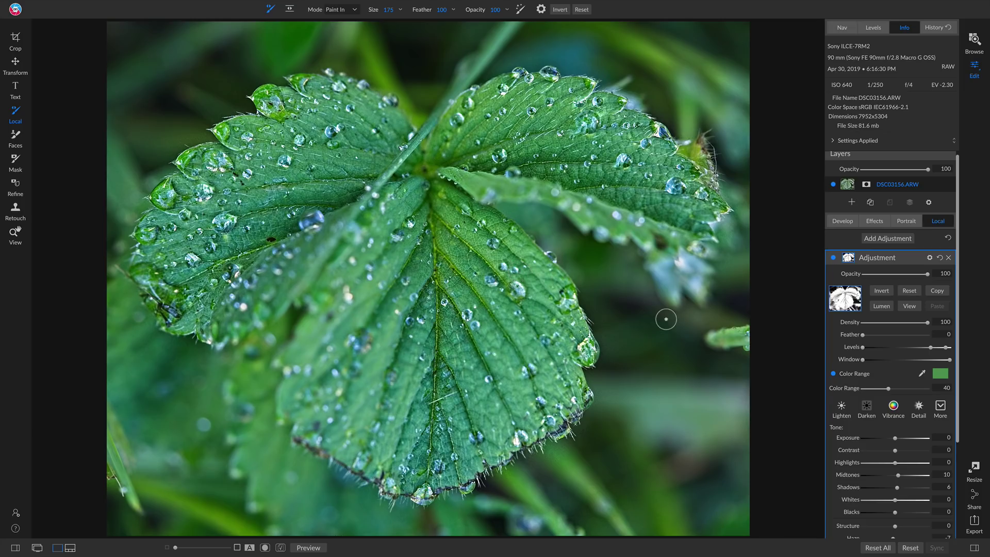
Open the riverside photo DSC00018.ARW from the filmstrip and hide the filmstrip again
key("f")
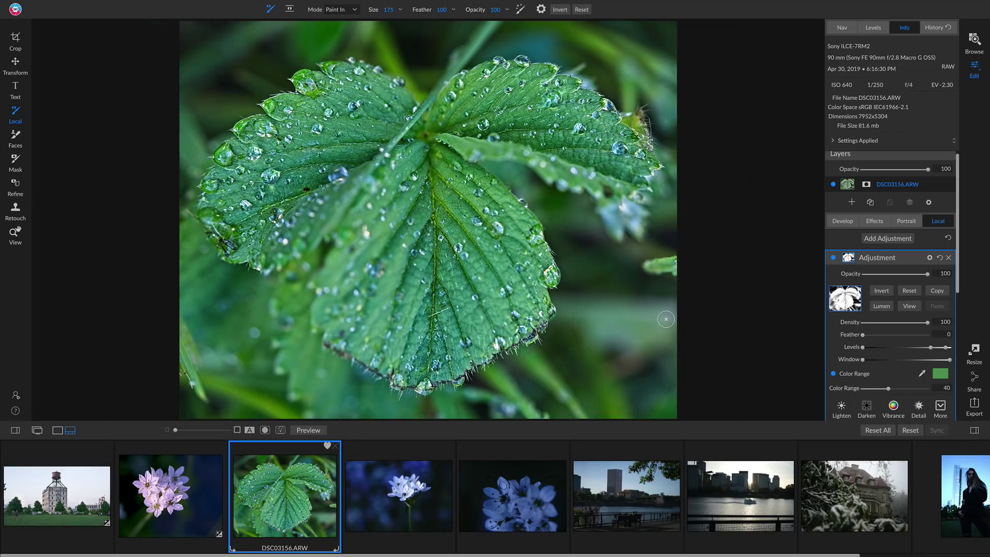
scroll(846, 506, "down", 3)
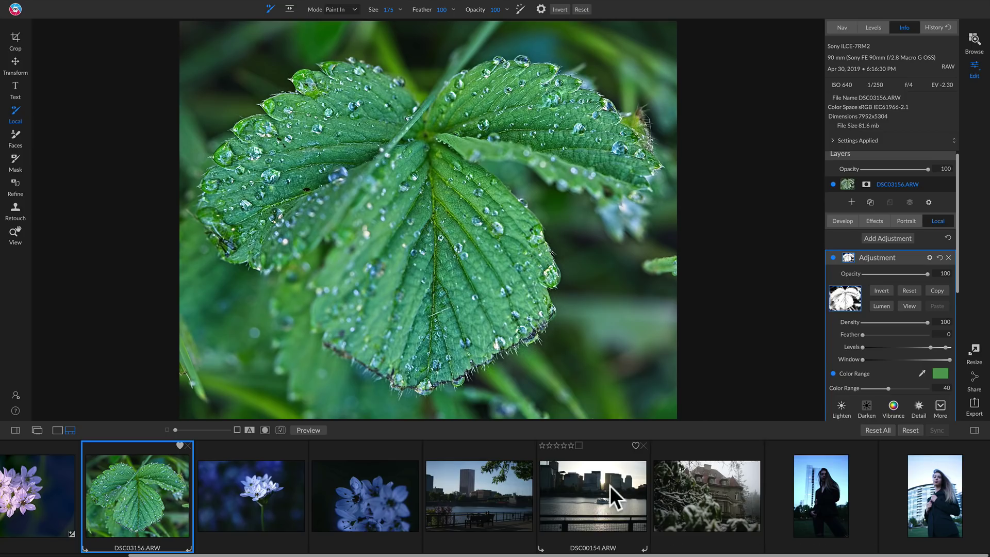
left_click(484, 491)
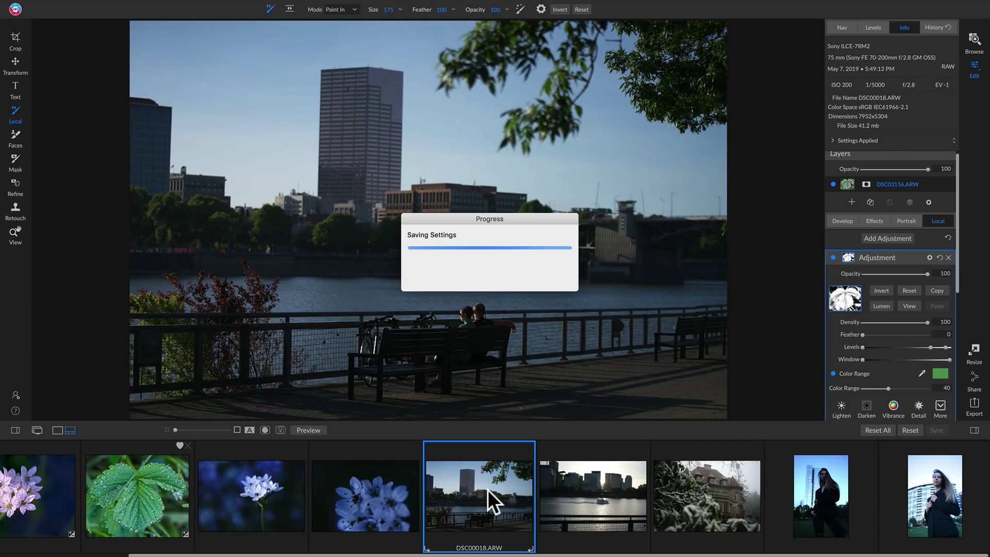
key("ctrl+shift+f")
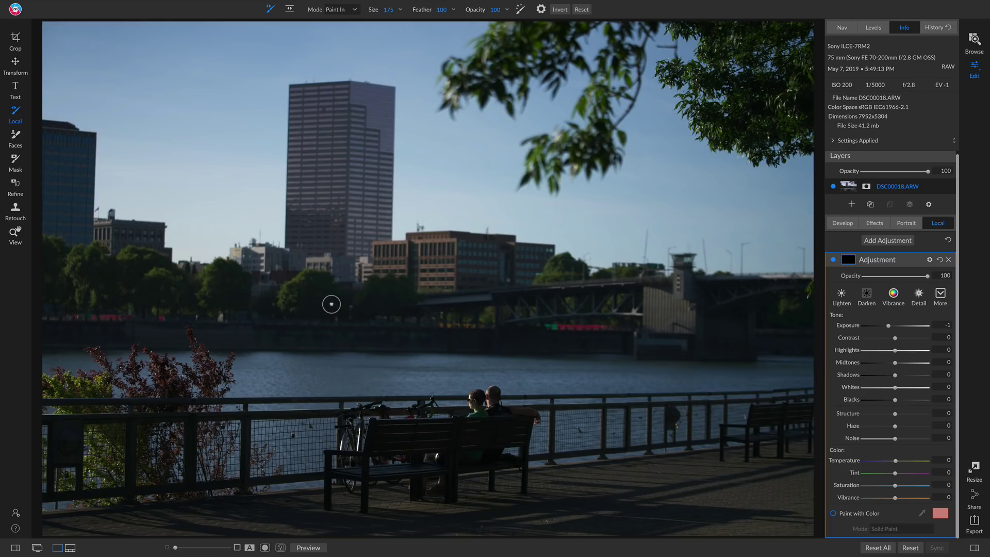
Set a 4x5 crop of about 5950 by 4760 pixels, framing the tower, the bridge and the couple on the bench
key("c")
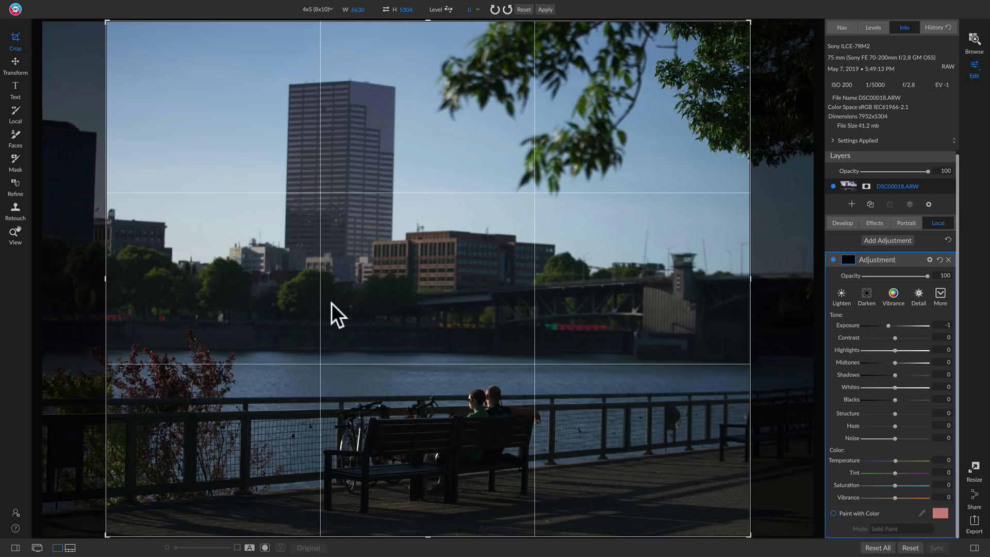
left_click_drag(108, 23, 155, 42)
left_click_drag(375, 239, 405, 244)
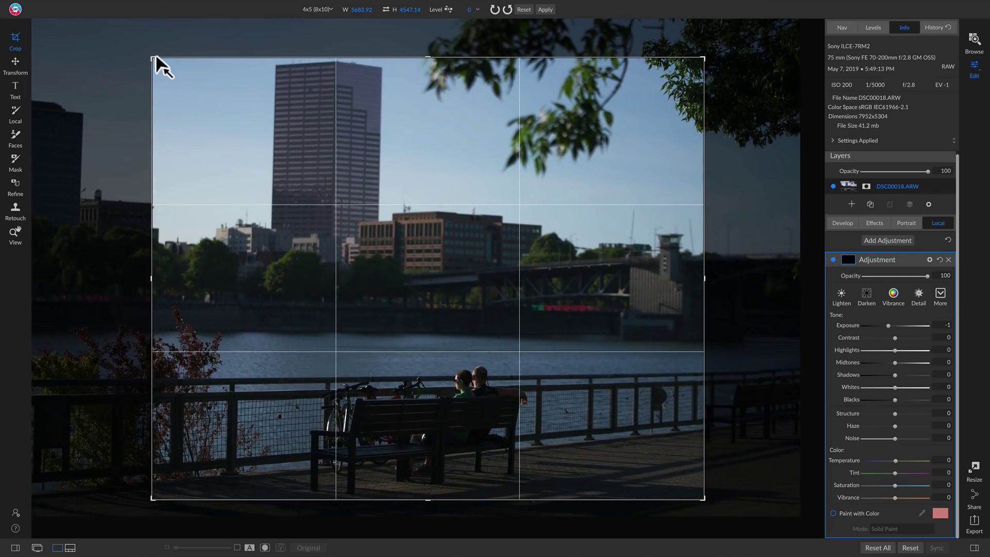
left_click_drag(151, 59, 140, 49)
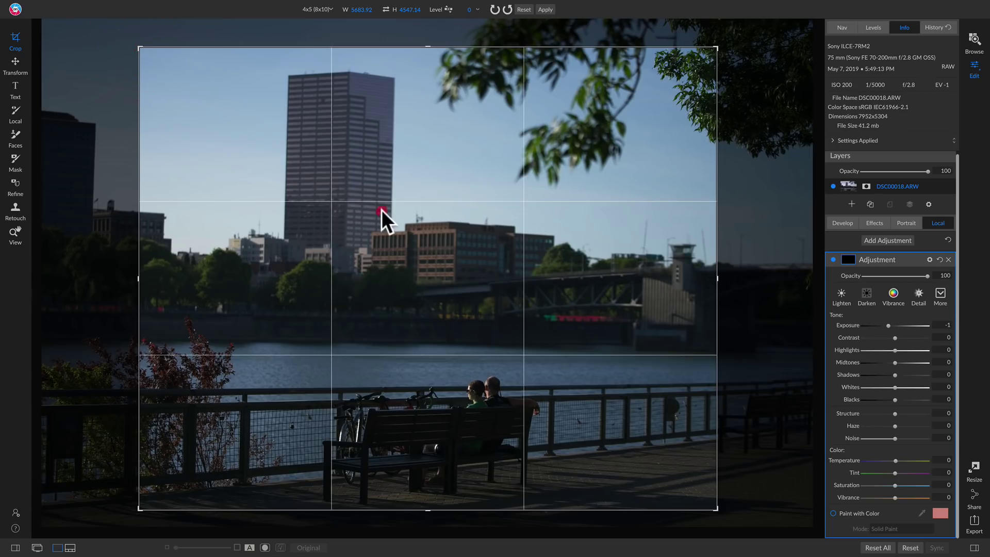
left_click_drag(382, 216, 387, 213)
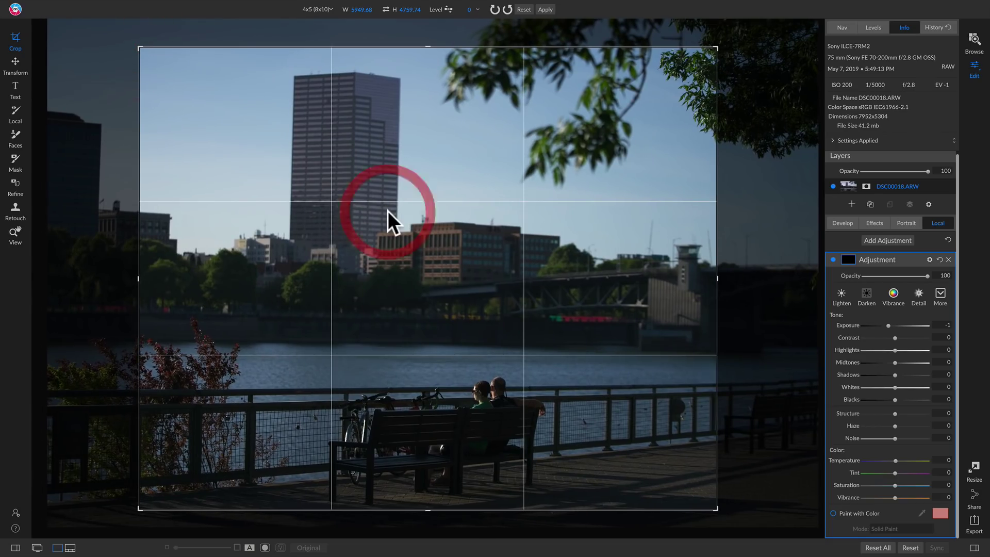
Level the photo along the far riverbank and apply the crop
left_click(446, 9)
left_click_drag(203, 313, 523, 319)
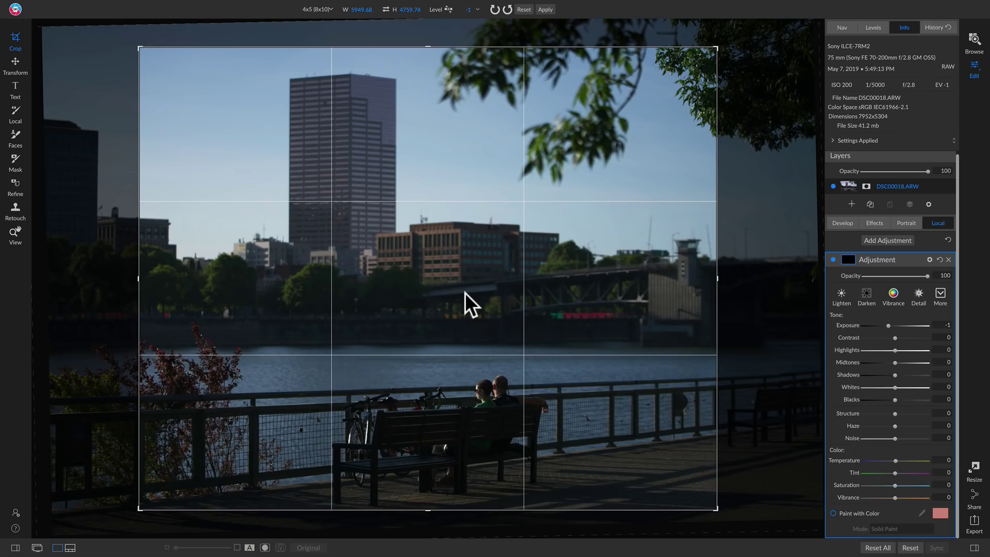
key("Return")
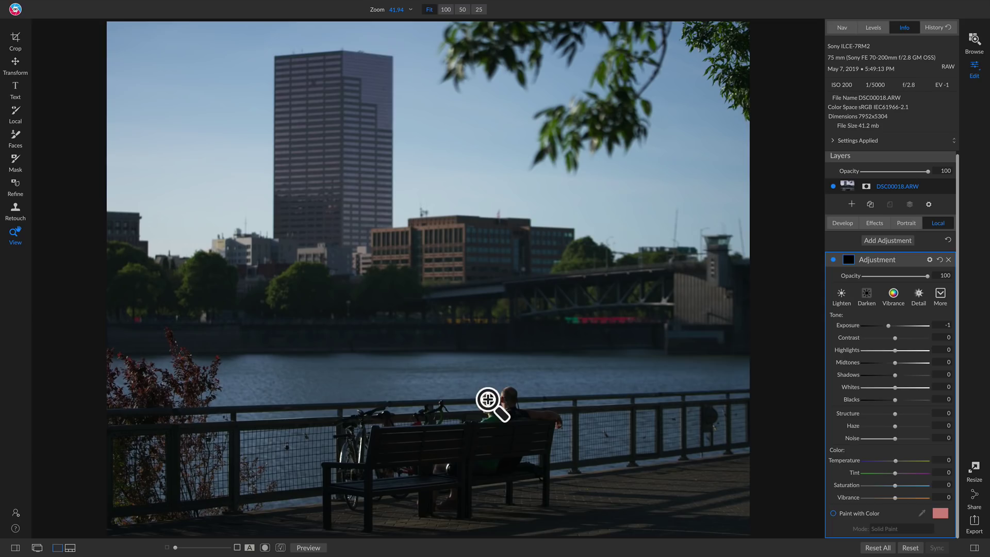
Brighten the riverside photo's dark areas in Develop with exposure 0, shadows 45 and midtones 21
left_click(838, 224)
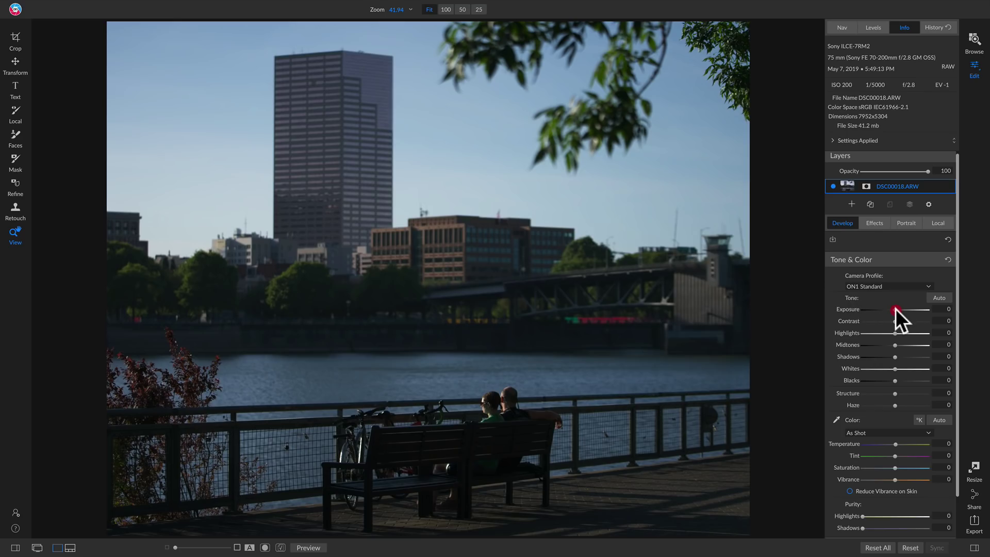
left_click_drag(895, 308, 903, 311)
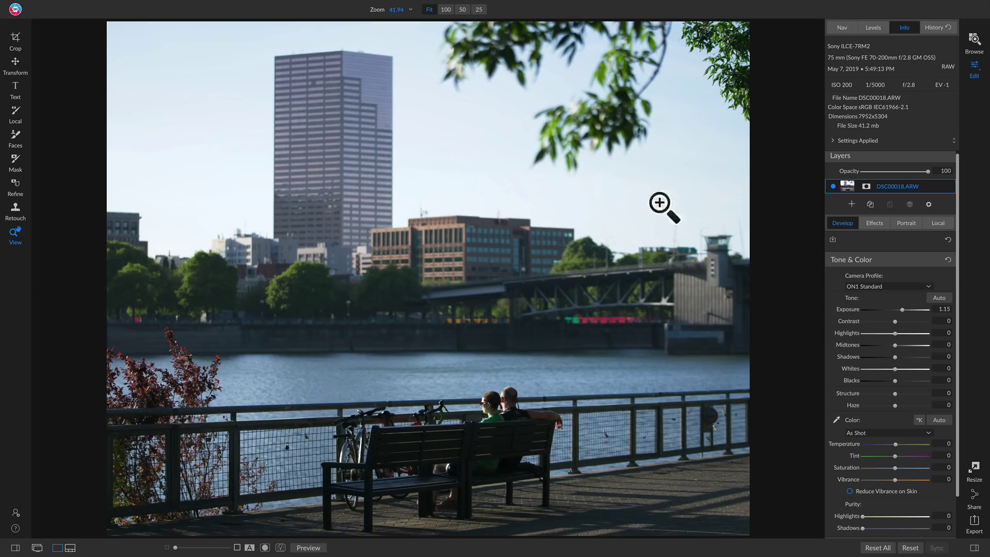
double_click(854, 309)
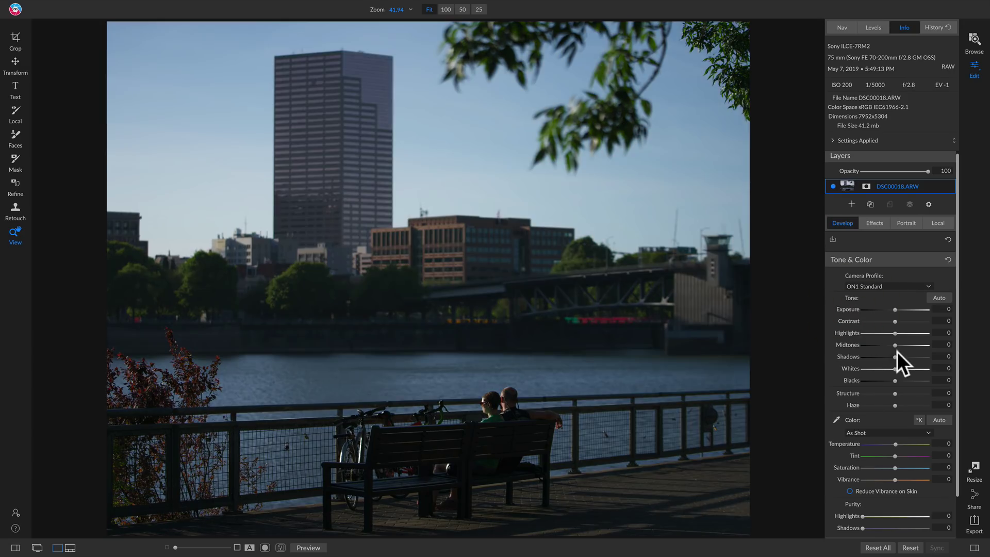
left_click_drag(896, 357, 908, 358)
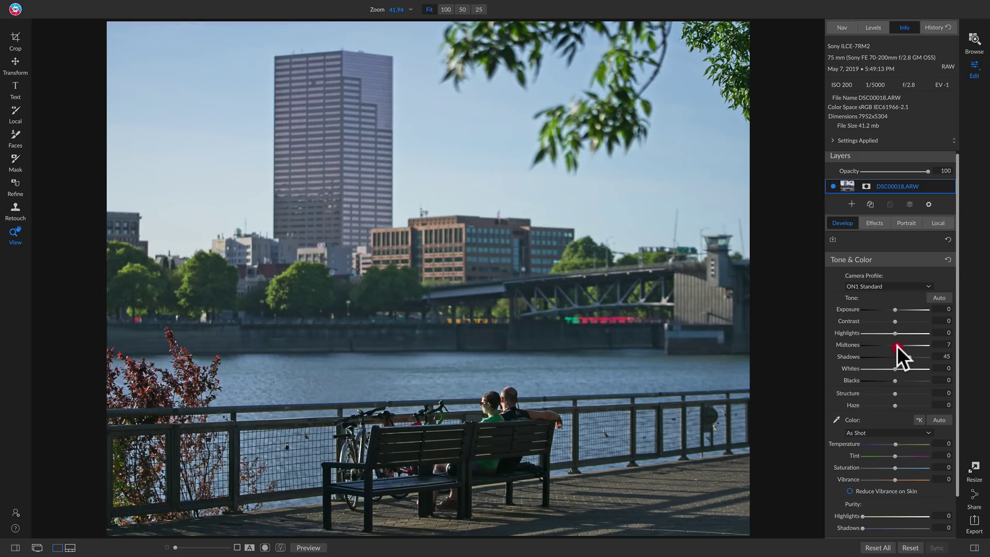
left_click_drag(898, 345, 899, 345)
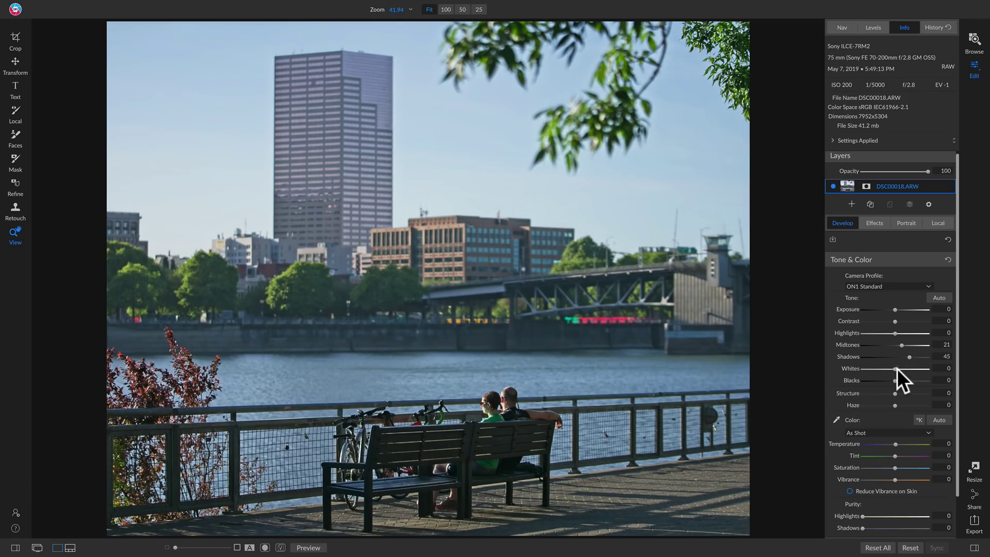
Set the riverside photo's whites to 13 in the Tone & Color settings
left_click_drag(895, 369, 899, 370)
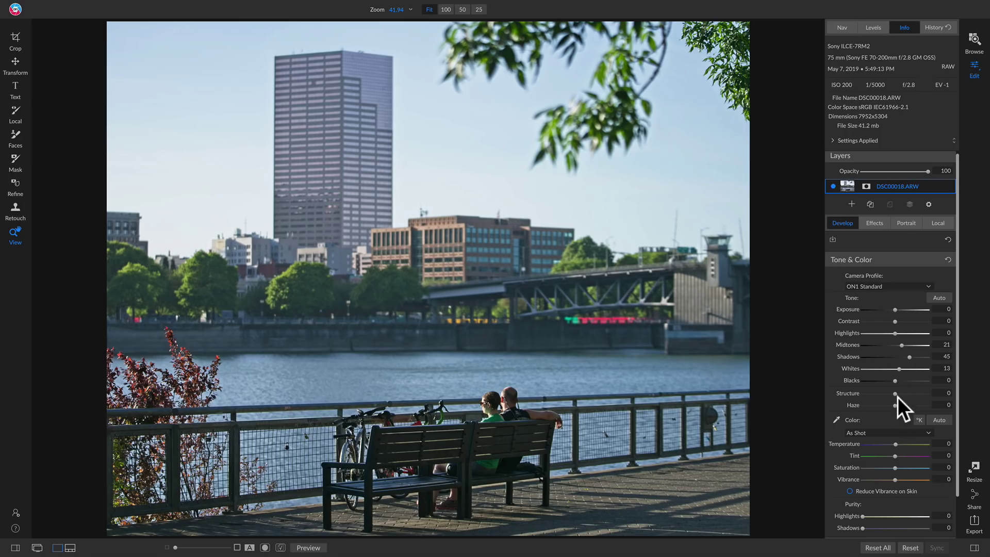
Try Structure at 89, -29 and 100, inspecting the foliage at full size, and reset Structure to 0
left_click_drag(895, 395, 923, 394)
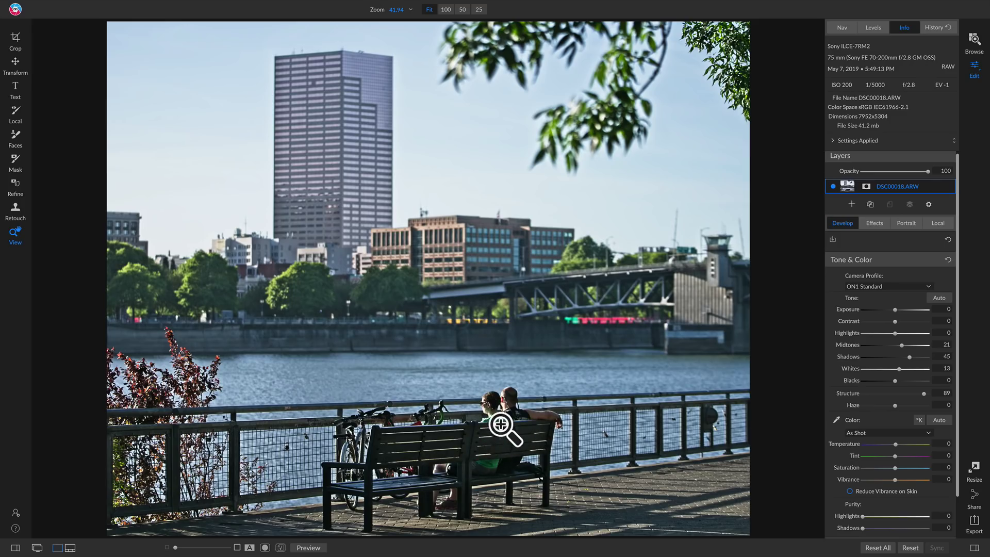
left_click(177, 377)
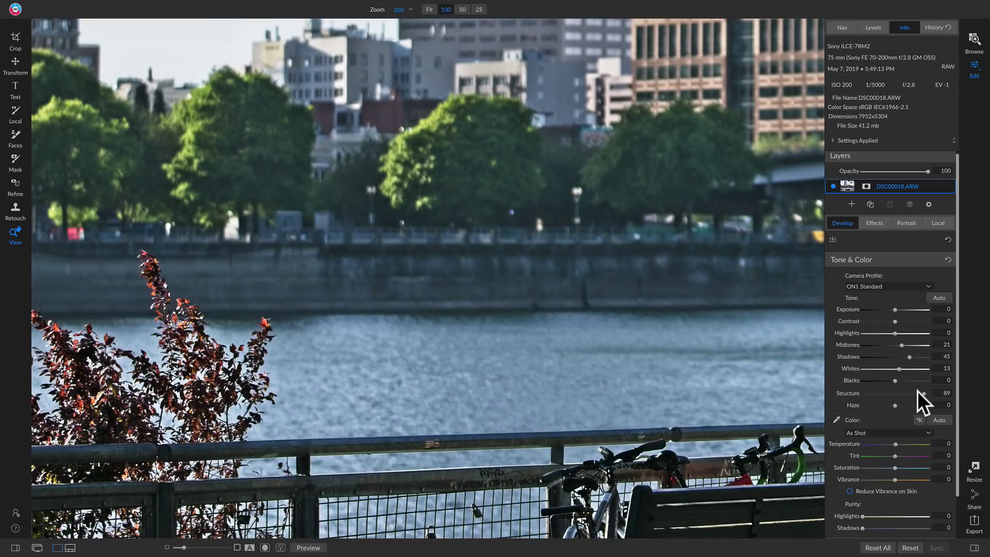
left_click(885, 394)
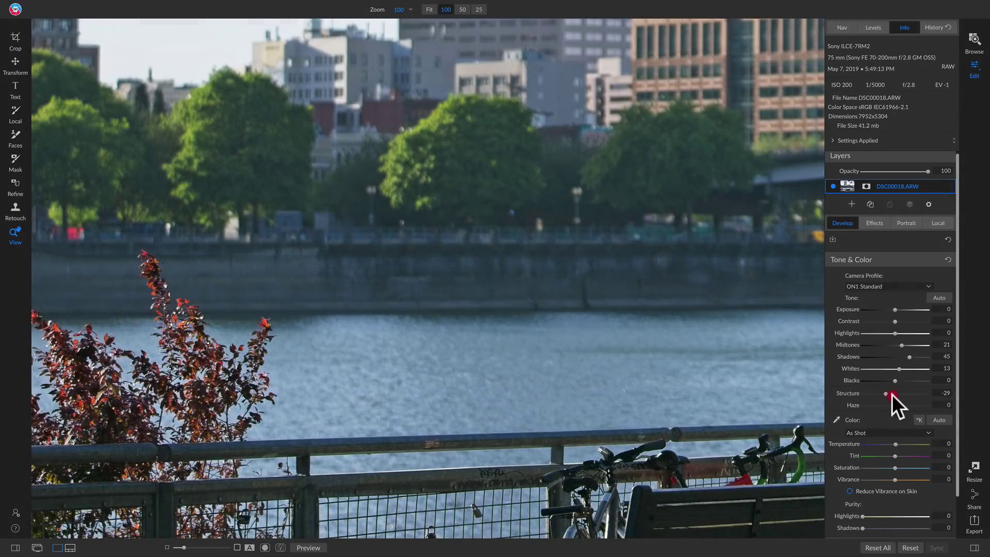
left_click(935, 398)
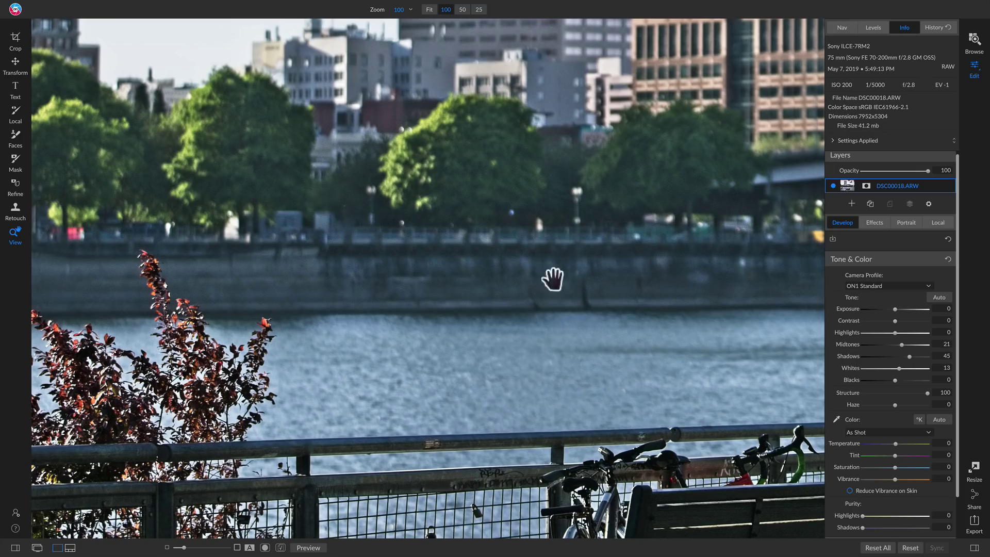
left_click(543, 245)
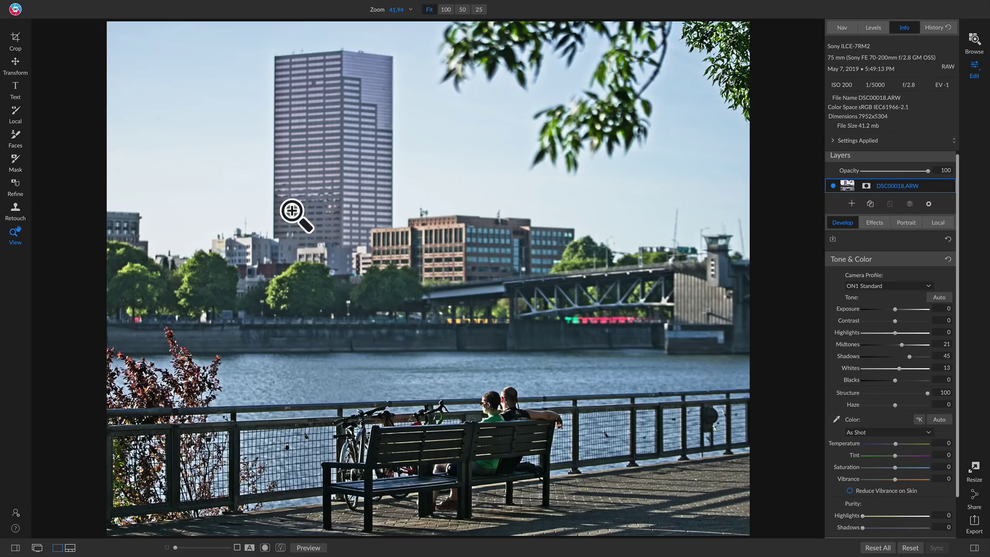
double_click(847, 391)
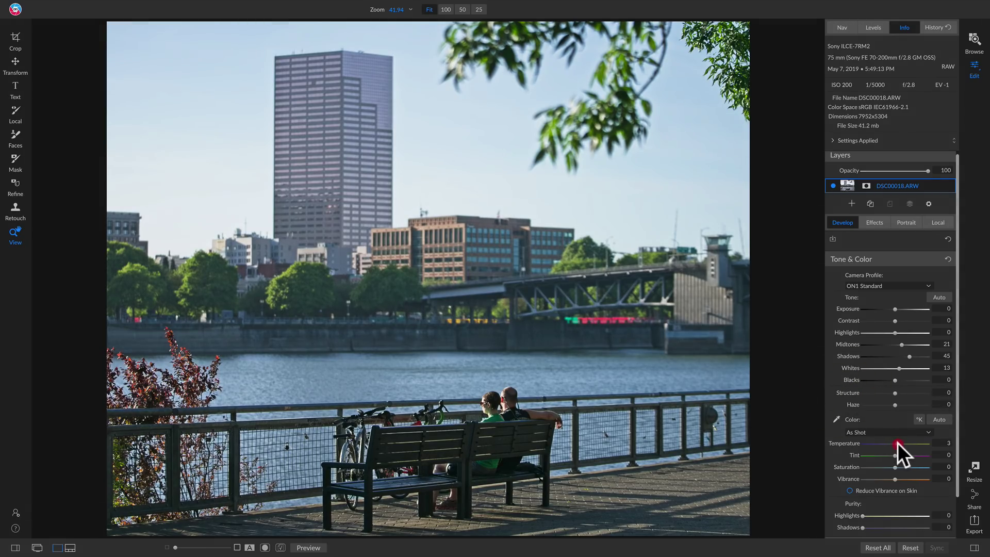
Warm the photo's color temperature slightly and add a Dynamic Contrast filter, comparing the photo with and without it
left_click_drag(899, 443, 903, 443)
left_click(882, 222)
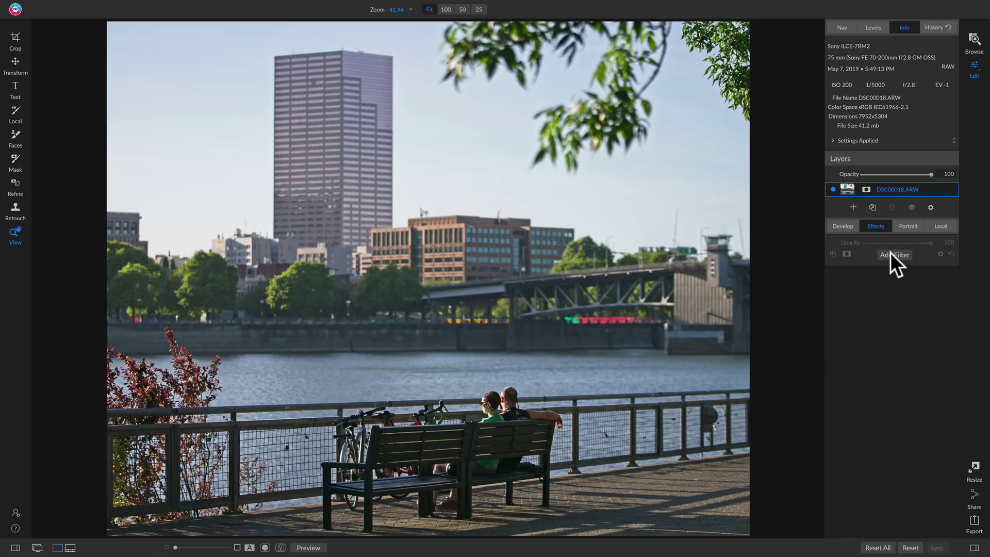
left_click(890, 252)
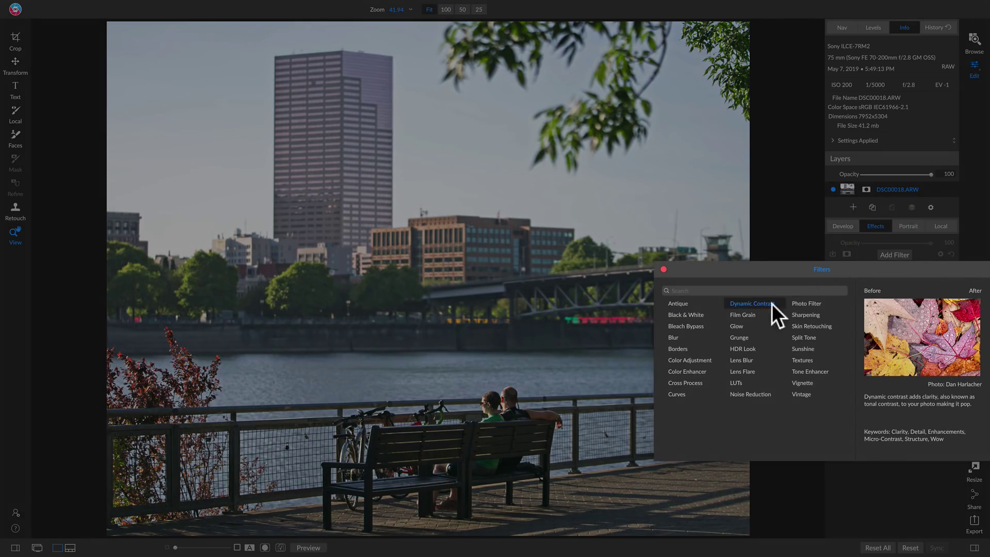
left_click(747, 303)
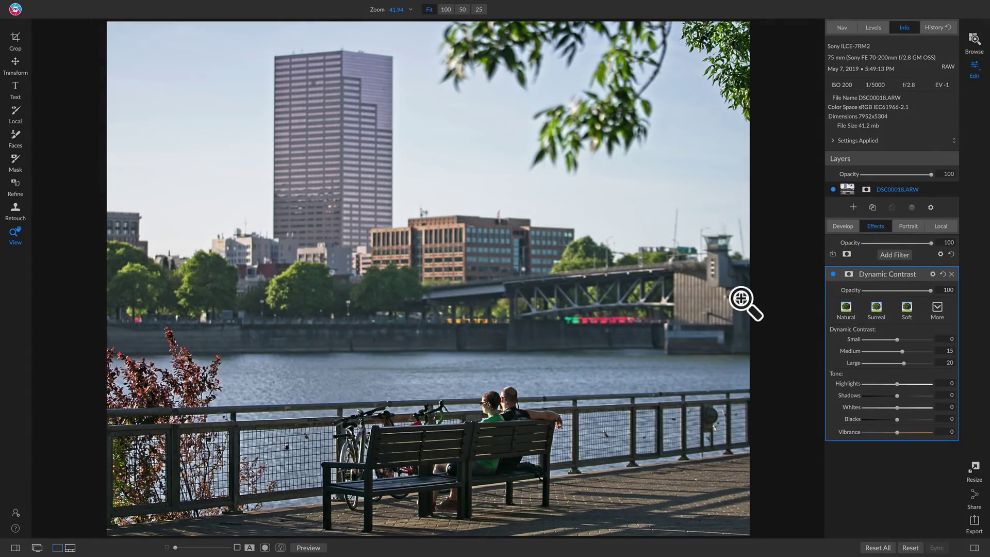
left_click(833, 274)
left_click(832, 274)
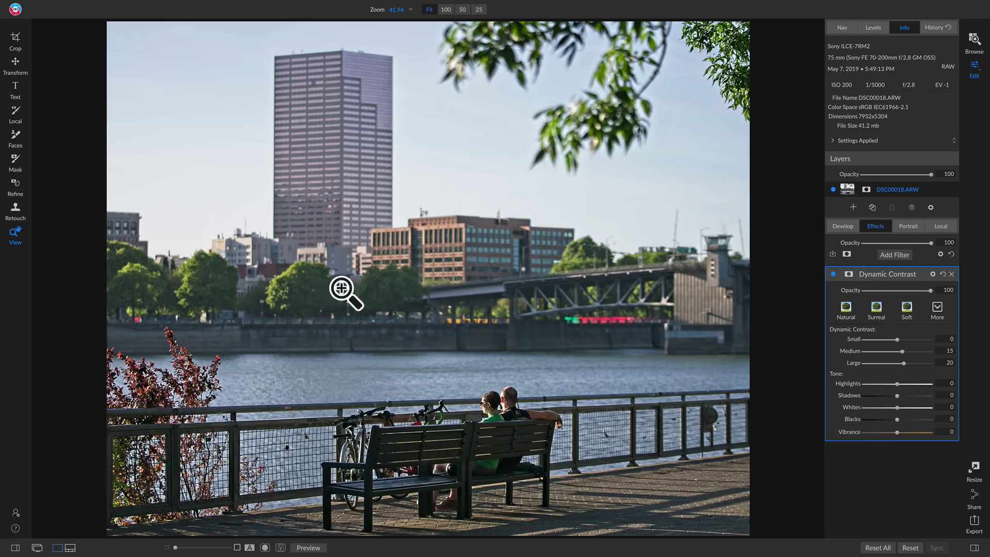
Try the Dynamic Contrast filter's Small detail at 73 on the couple at 100% view and reset it to 0
left_click(454, 441)
left_click_drag(541, 420, 536, 331)
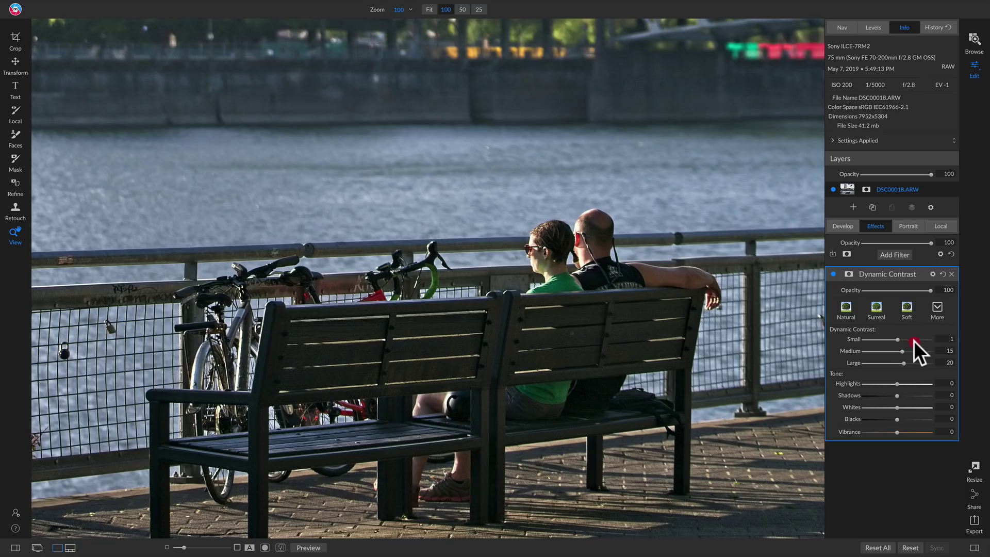
left_click_drag(914, 340, 921, 341)
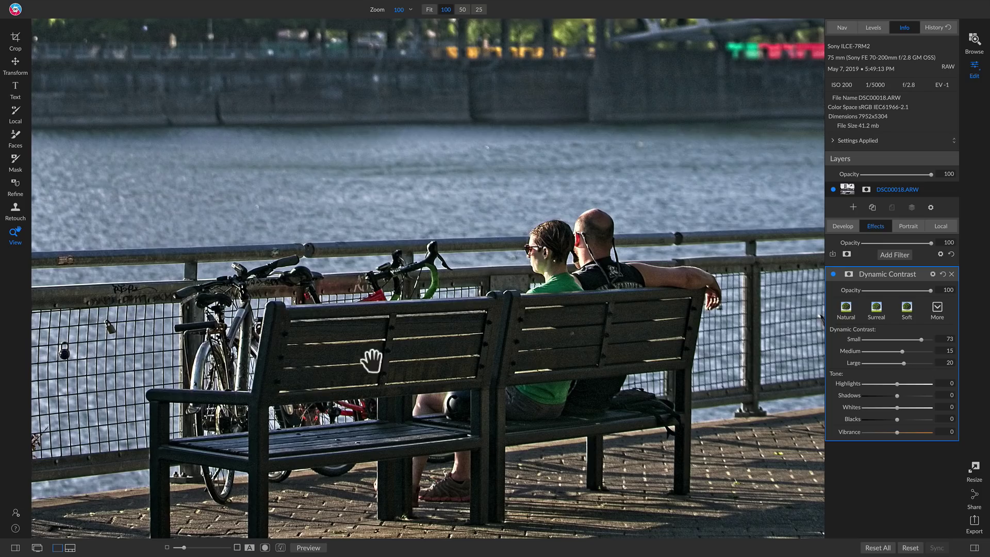
double_click(856, 341)
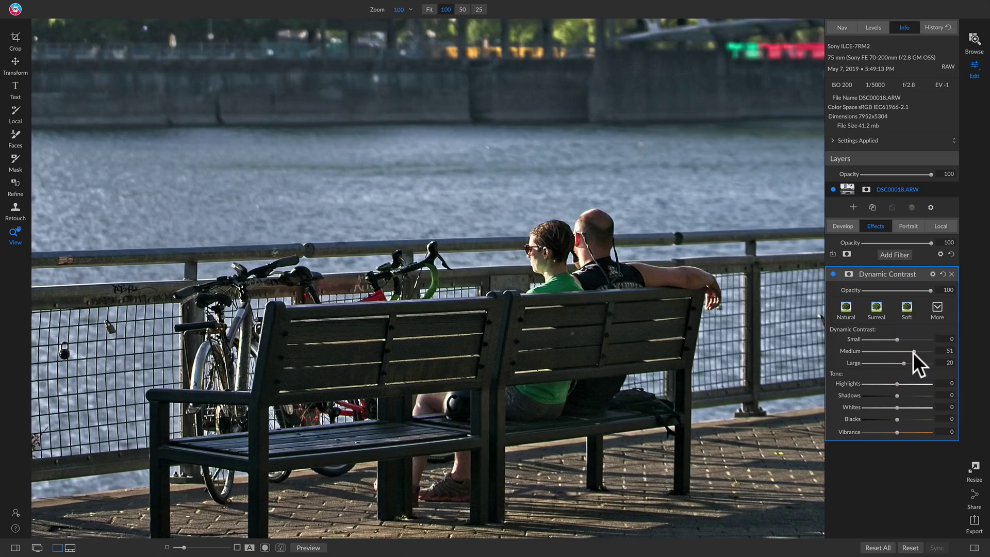
Raise the Dynamic Contrast filter's Medium to 50 and Large to 97, and compare the whole photo with and without it
left_click_drag(916, 353, 918, 353)
left_click_drag(922, 364, 930, 364)
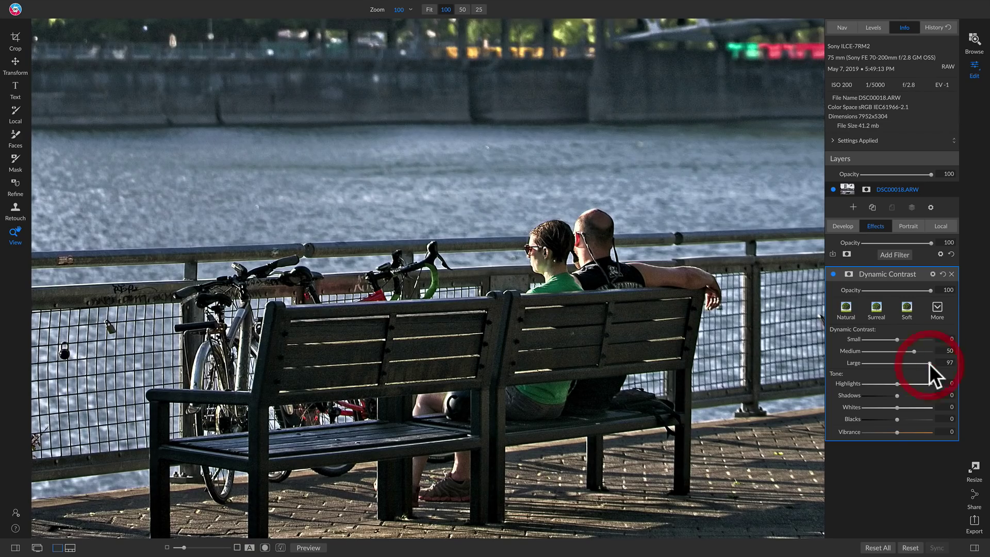
left_click(555, 256)
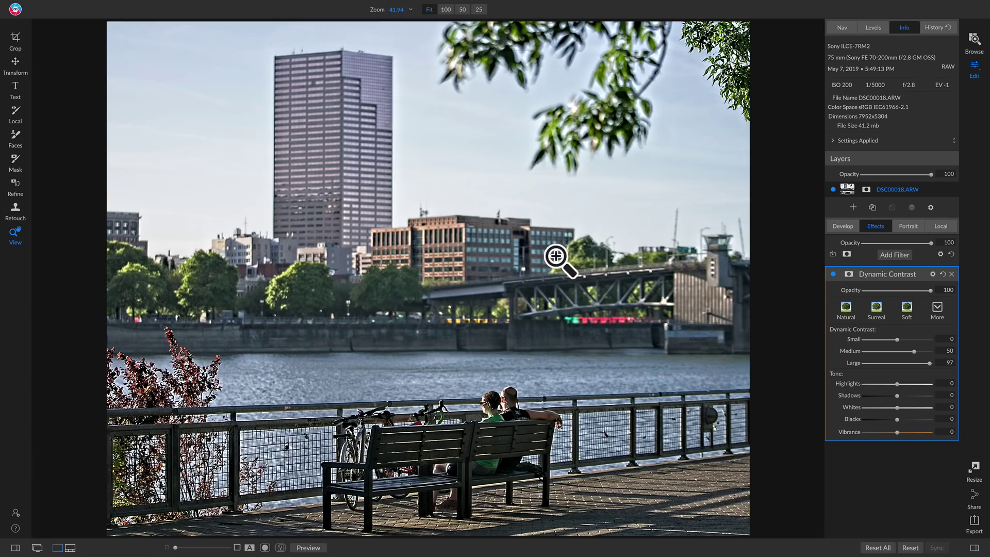
left_click(833, 273)
left_click(833, 274)
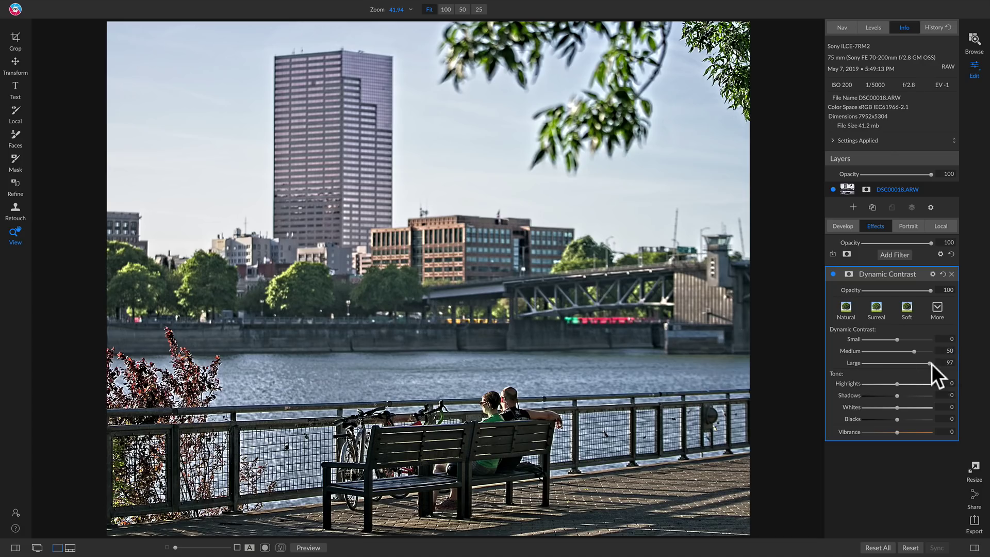
Lower the Dynamic Contrast filter's Large to 31 and Medium to 30, and compare the photo with and without it
left_click_drag(929, 364, 918, 364)
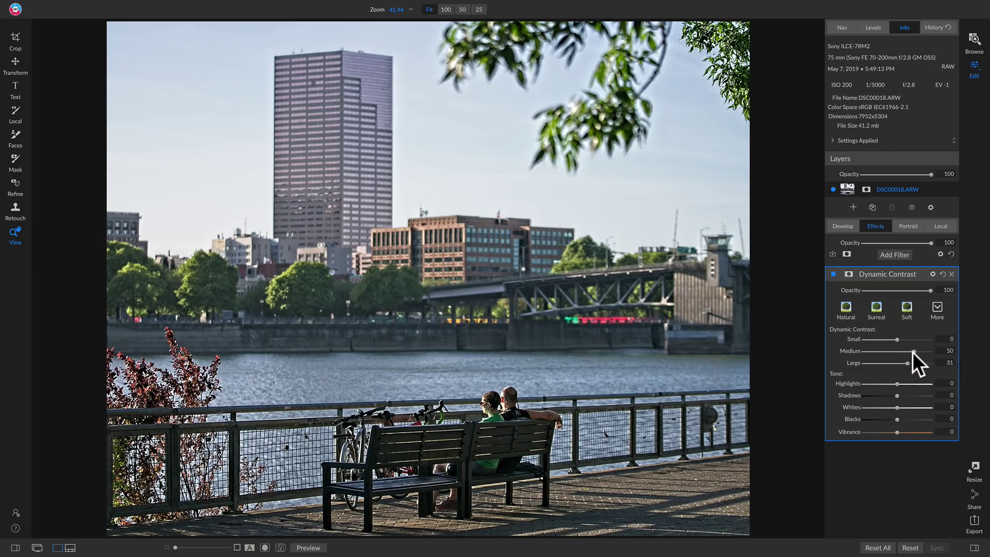
left_click_drag(905, 351, 907, 351)
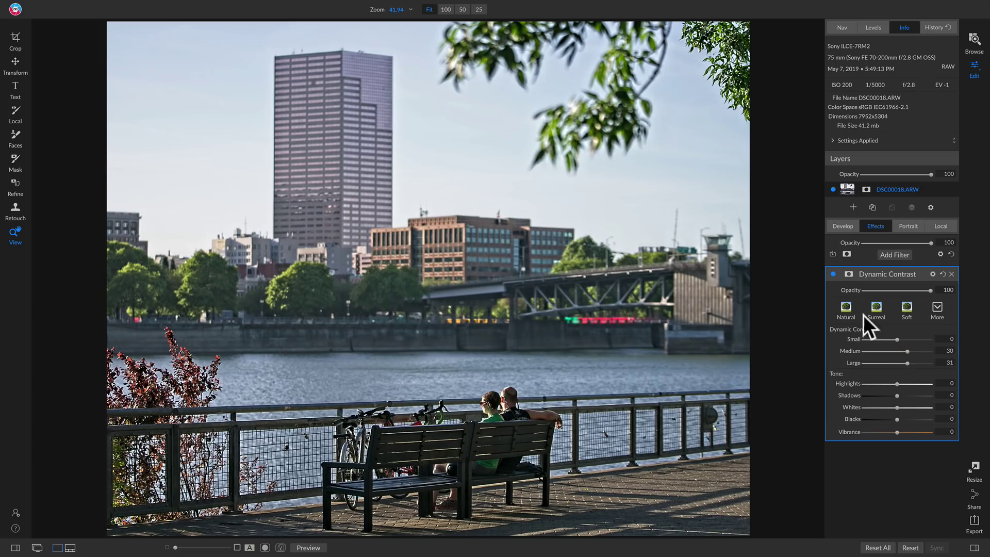
left_click(833, 274)
left_click(833, 274)
Mask the Dynamic Contrast filter out of the skyline with a Linear Top gradient along the far riverbank, and compare the effect
key("b")
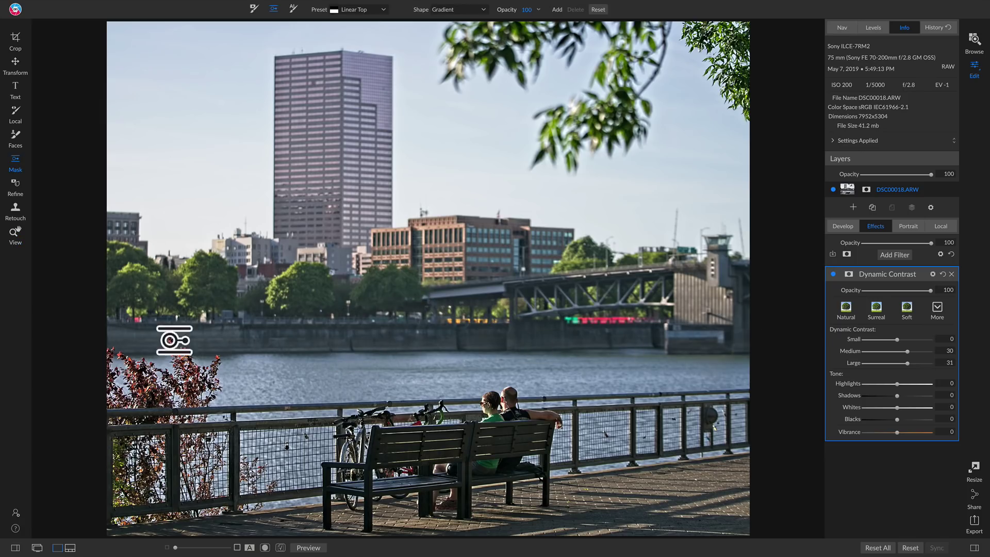
left_click(419, 349)
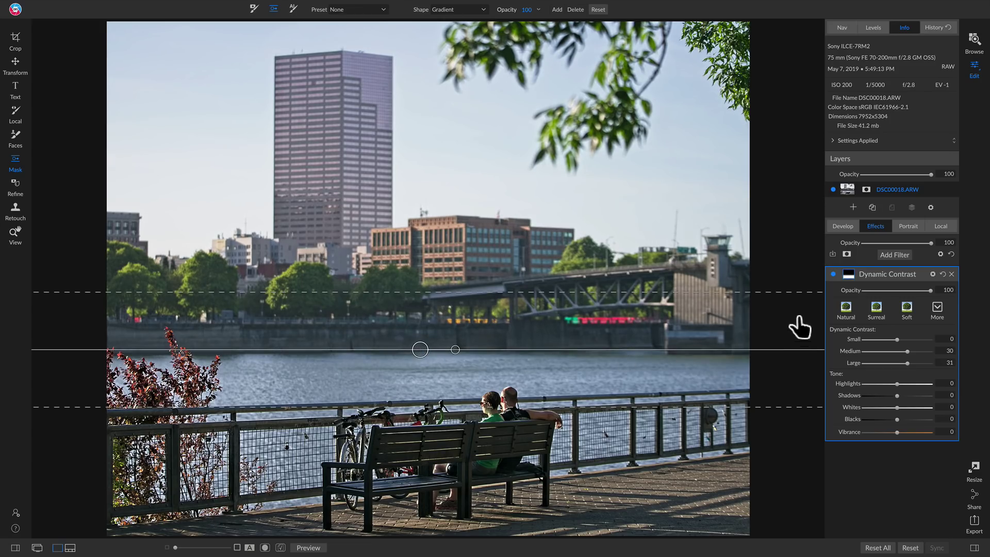
left_click(834, 274)
left_click(833, 273)
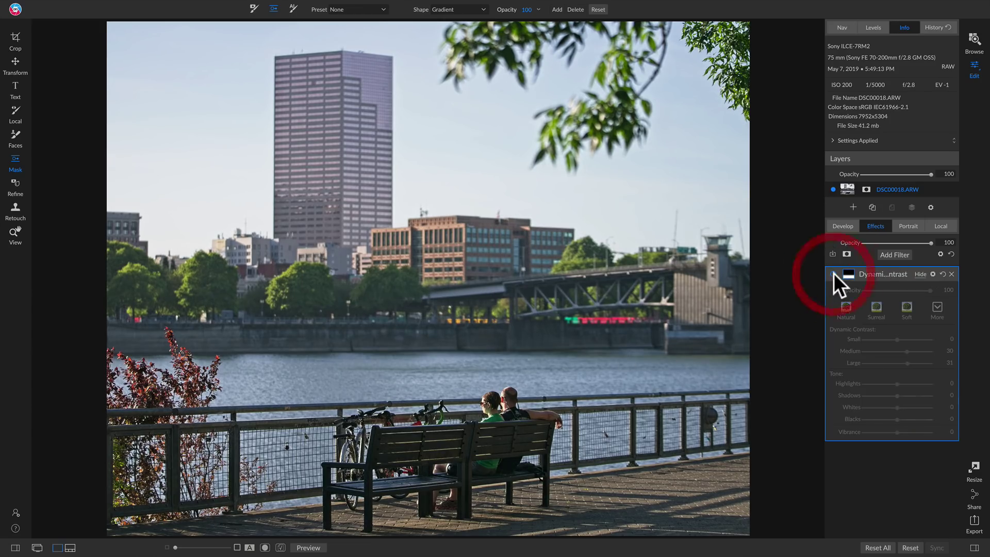
left_click(834, 273)
left_click(834, 273)
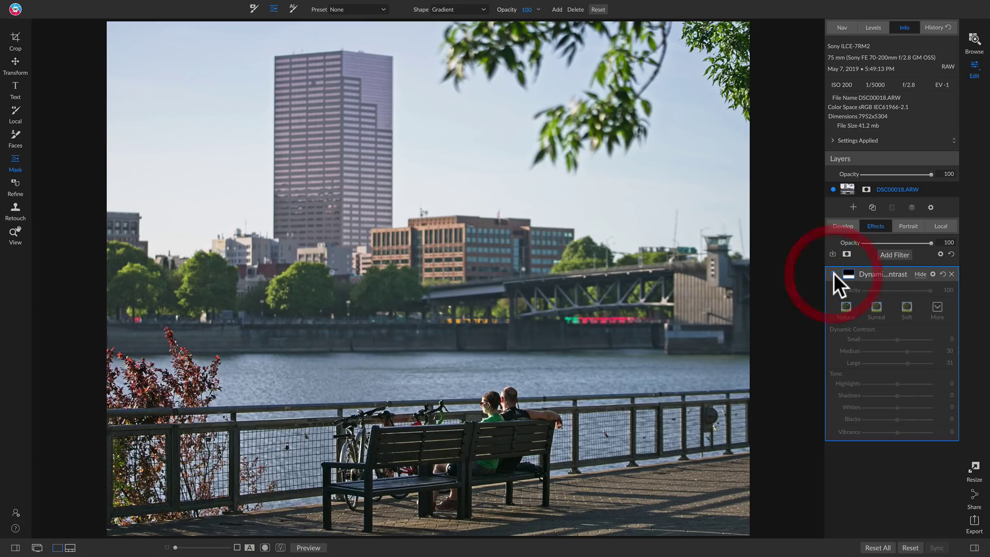
left_click(834, 273)
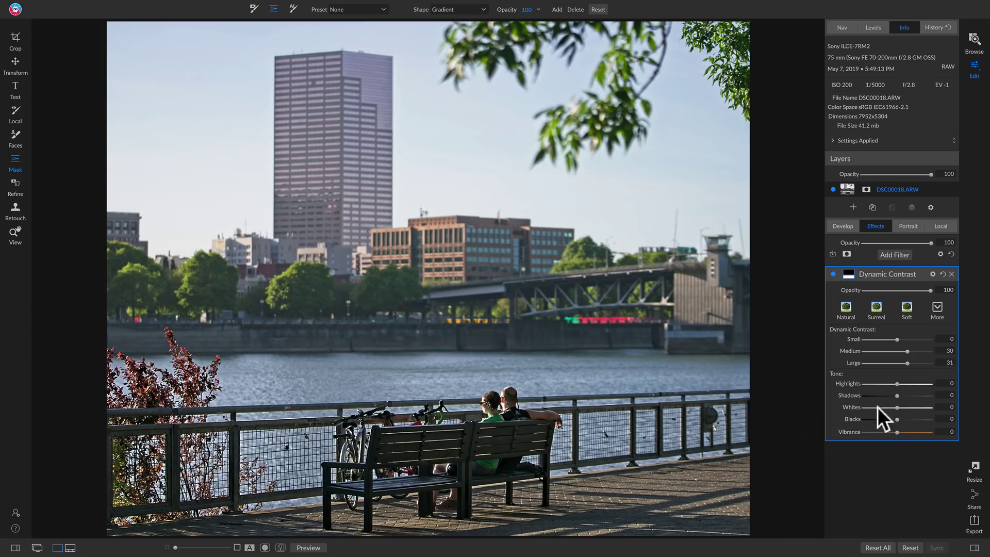
Set the Dynamic Contrast filter's Shadows to 36, Whites to 10 and Vibrance to 16, and compare the result
left_click_drag(899, 395, 905, 396)
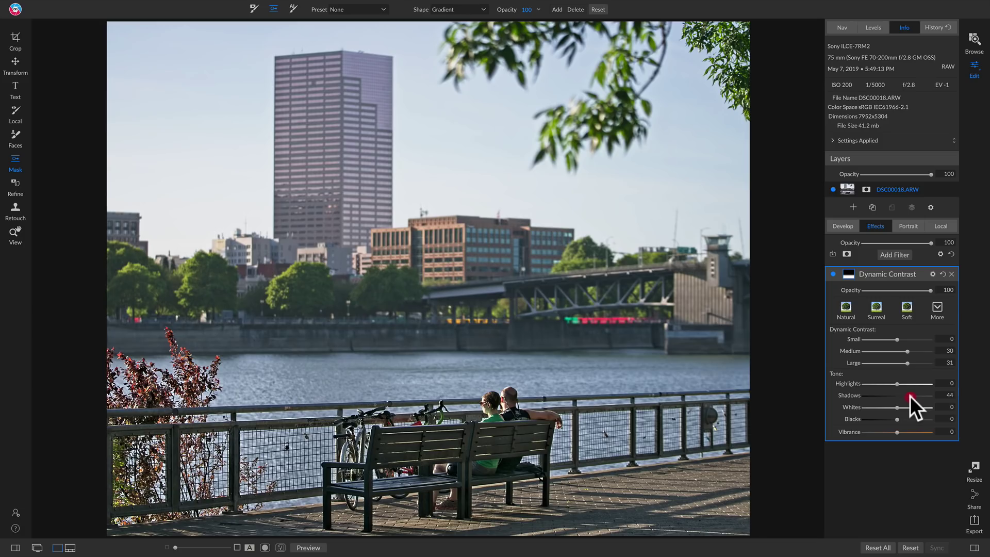
left_click_drag(909, 396, 903, 433)
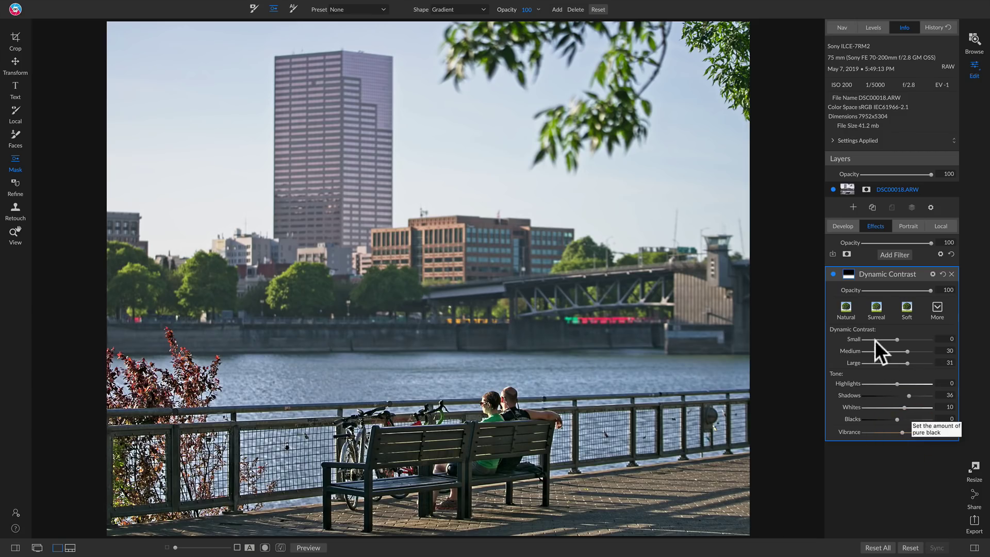
left_click(834, 274)
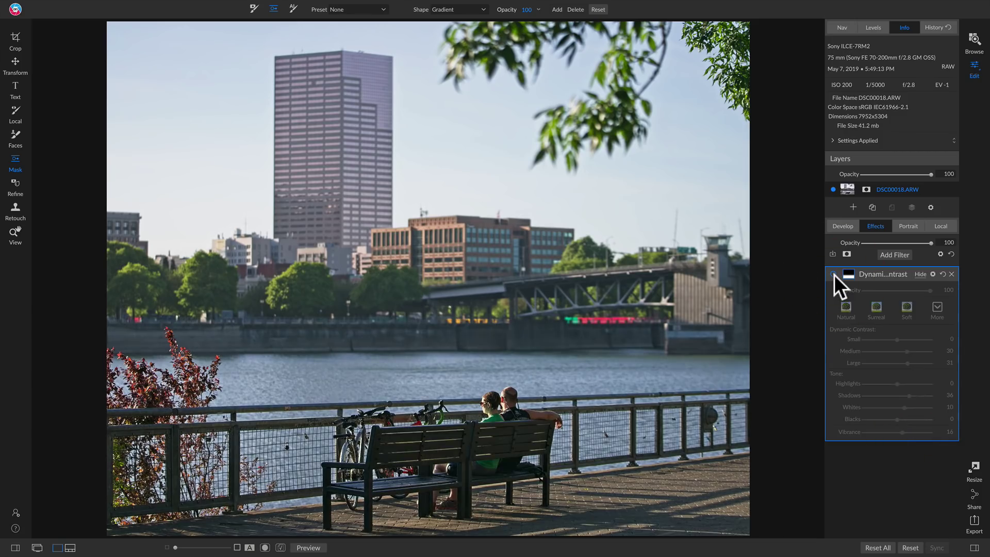
left_click(834, 274)
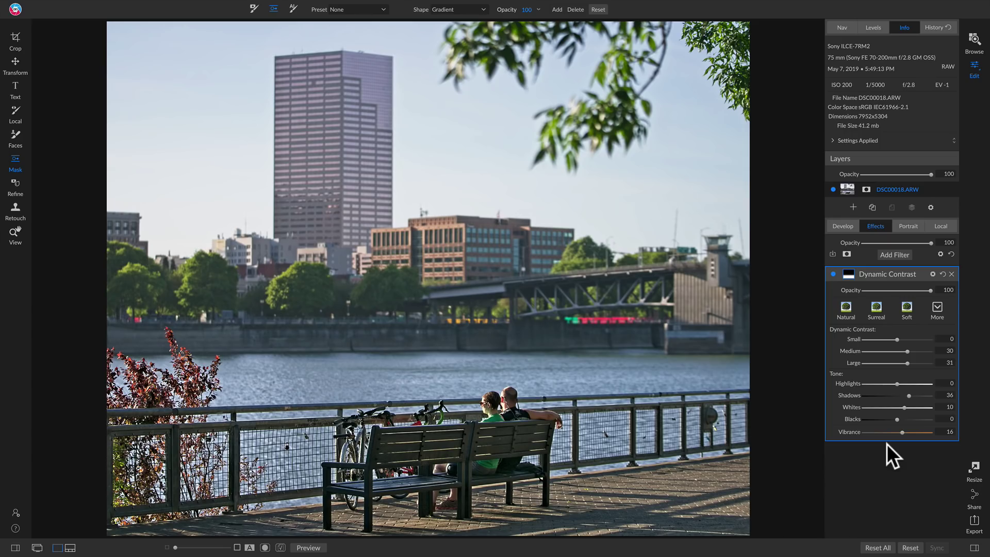
Compare the photo before and after all edits, view the portrait DSC00223.ARW, and return to DSC00018.ARW
key("backslash")
key("backslash")
key("f")
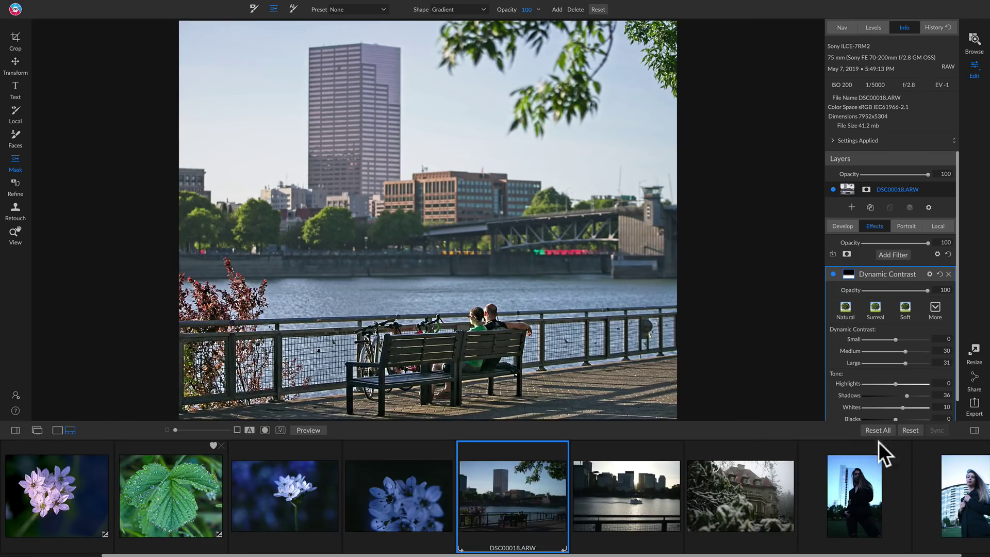
left_click(955, 491)
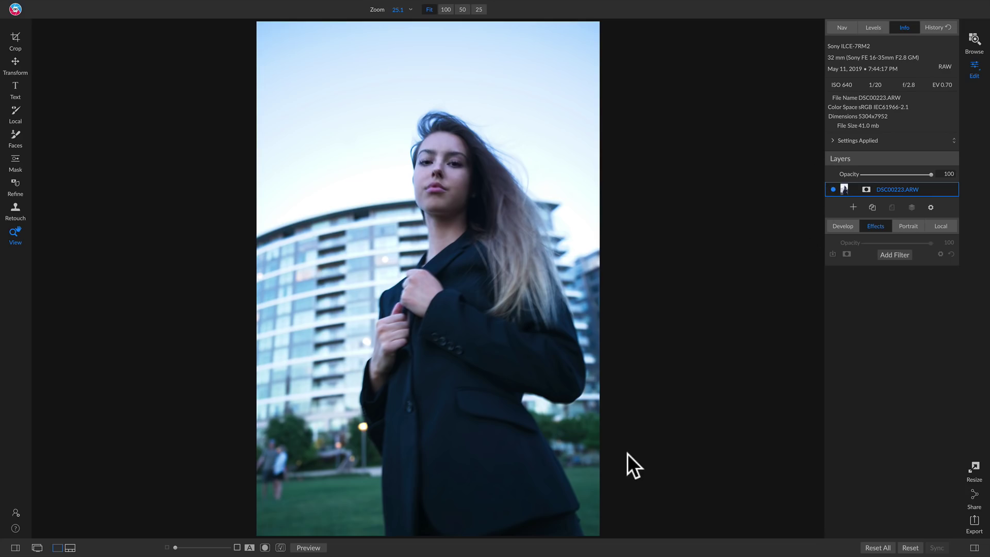
key("f")
left_click(520, 489)
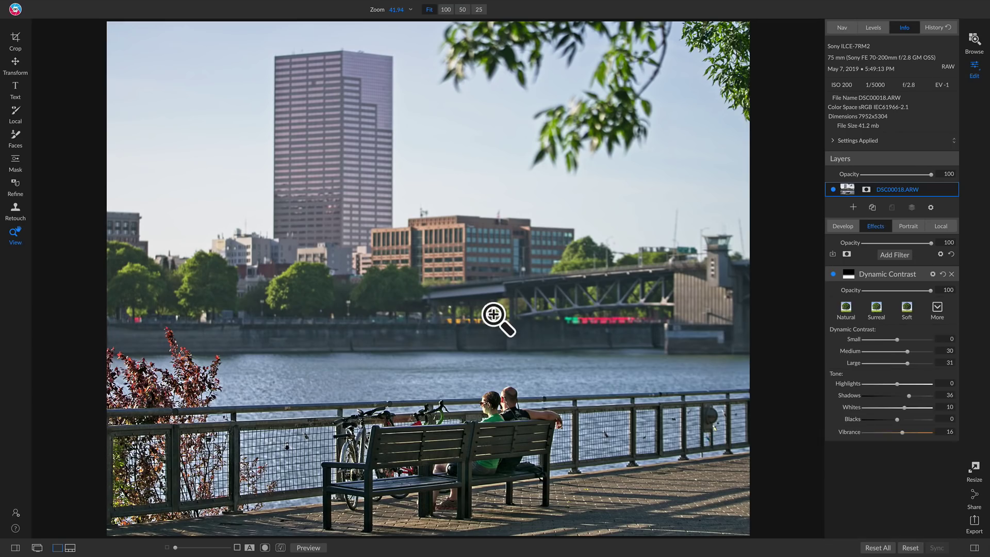
Remove the Dynamic Contrast filter and start a local adjustment with its exposure reset to 0
left_click(952, 274)
left_click(940, 227)
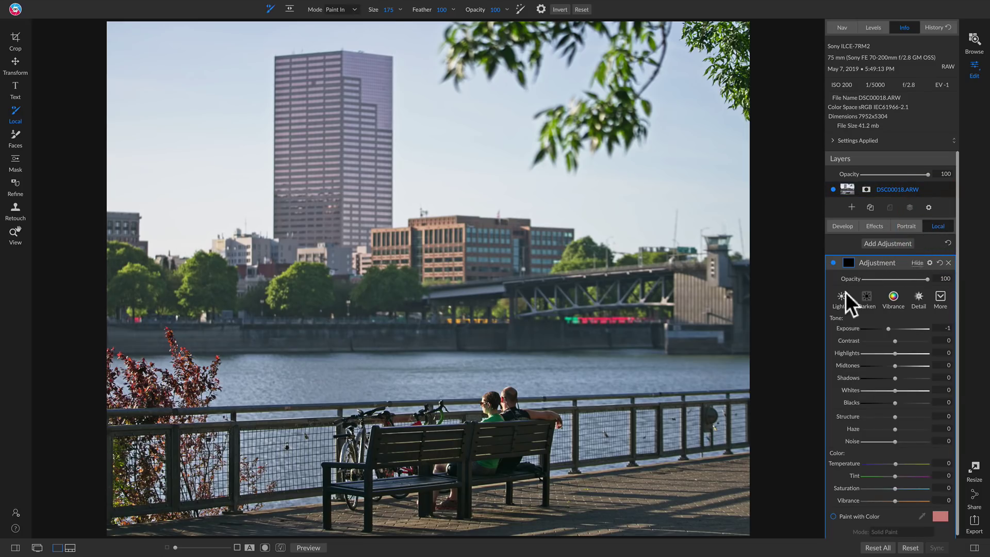
double_click(846, 329)
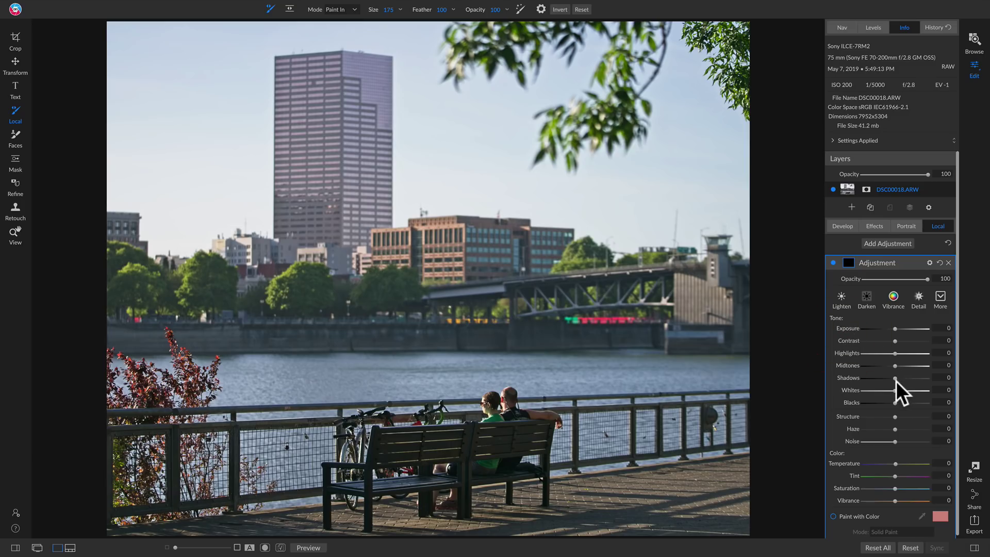
Set the local adjustment's Shadows to 20, Midtones to 6, Whites to 12 and Structure to 40, and activate its gradient tool
mouse_move(895, 382)
left_mouse_down()
mouse_move(898, 391)
mouse_move(897, 367)
left_mouse_up()
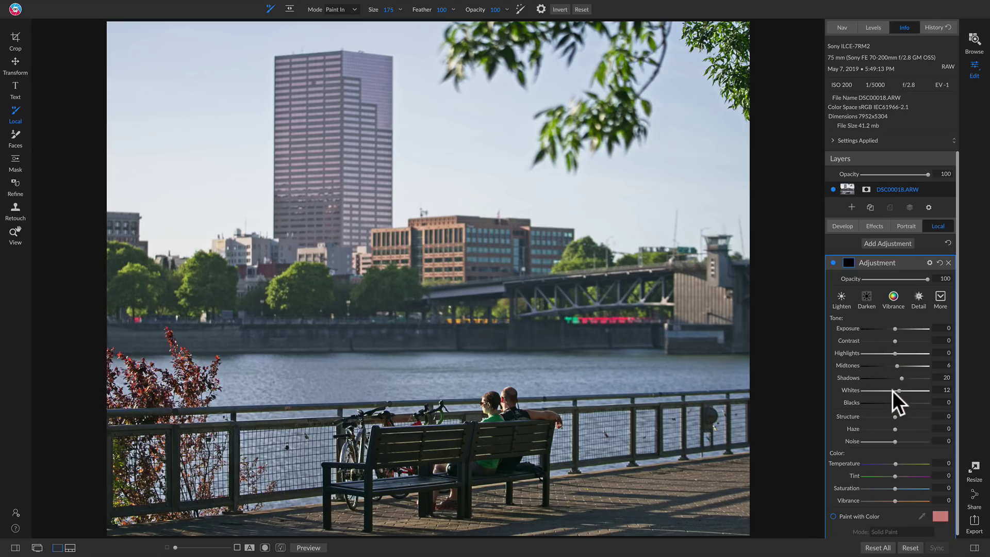
left_click_drag(896, 416, 909, 417)
key("shift+k")
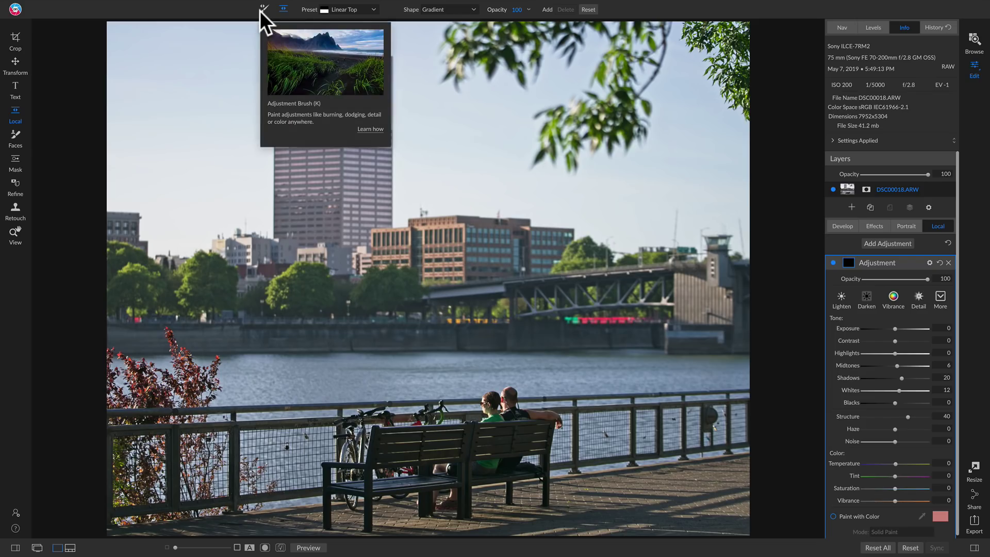
Apply a linear gradient over the foreground, set the adjustment's Opacity to 56 and Structure to 64, and compare with the adjustment hidden
left_click(390, 356)
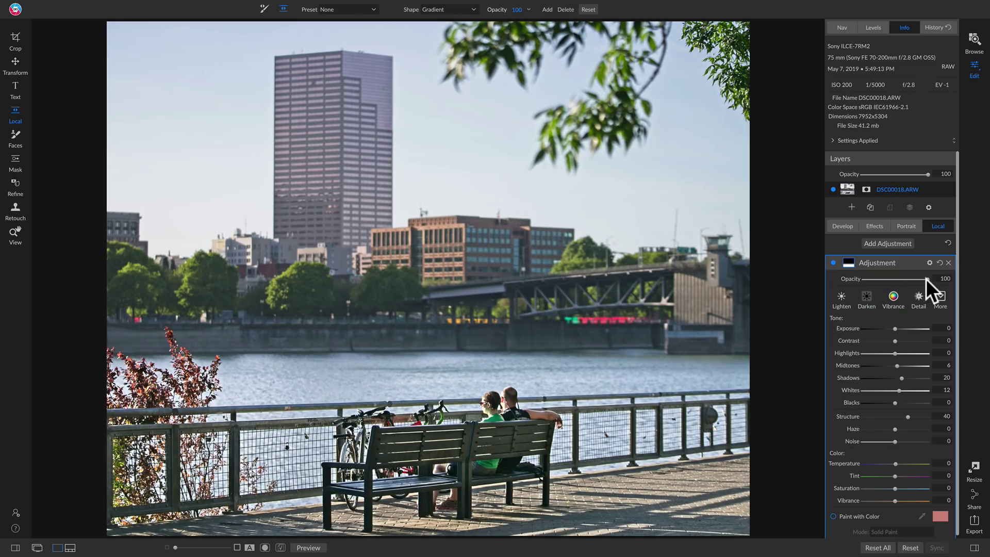
mouse_move(898, 279)
left_mouse_down()
mouse_move(890, 279)
mouse_move(899, 280)
left_mouse_up()
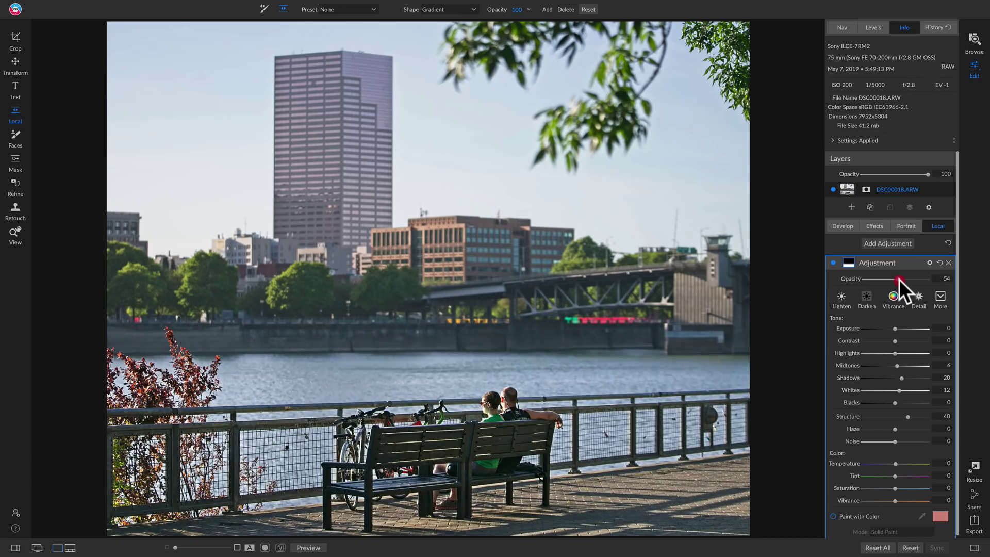
left_click(916, 419)
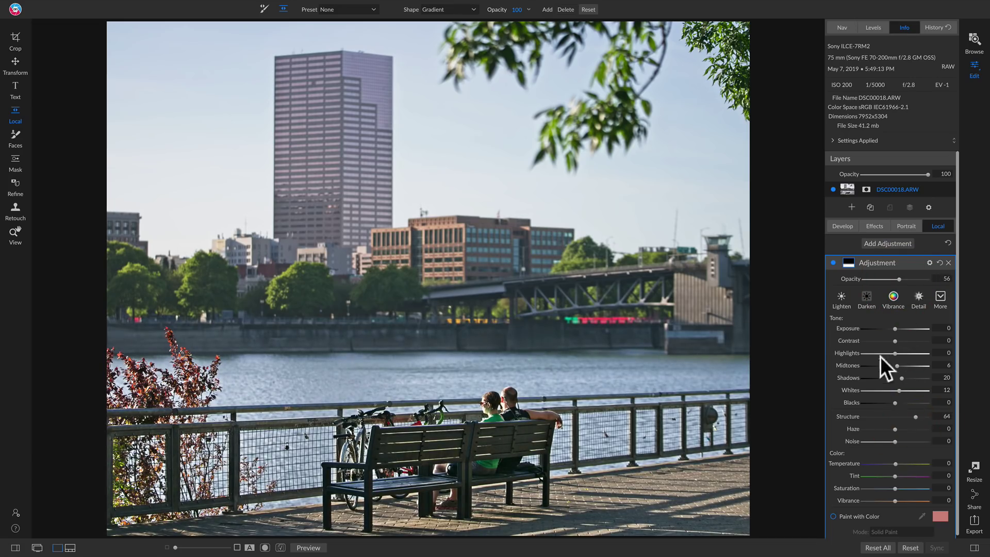
left_click(833, 262)
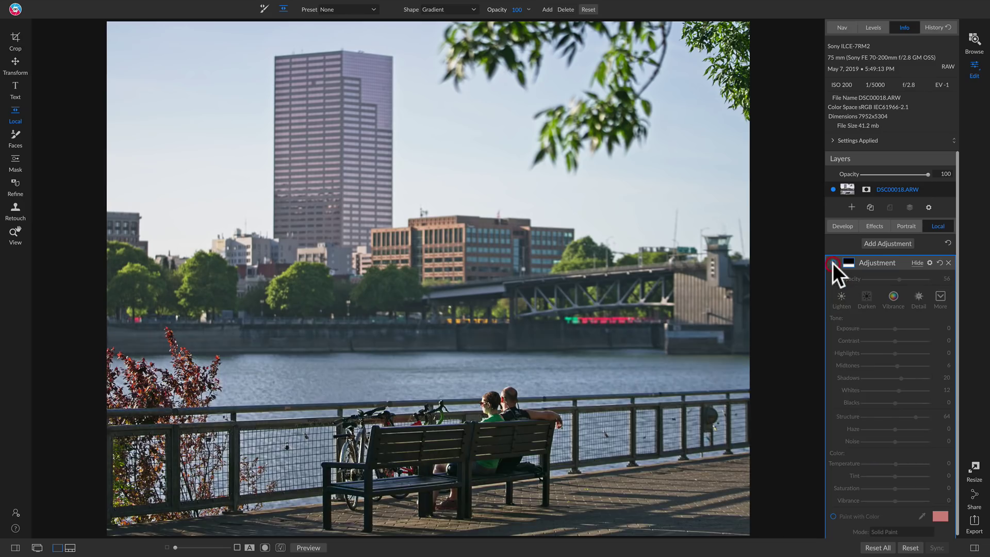
left_click(833, 263)
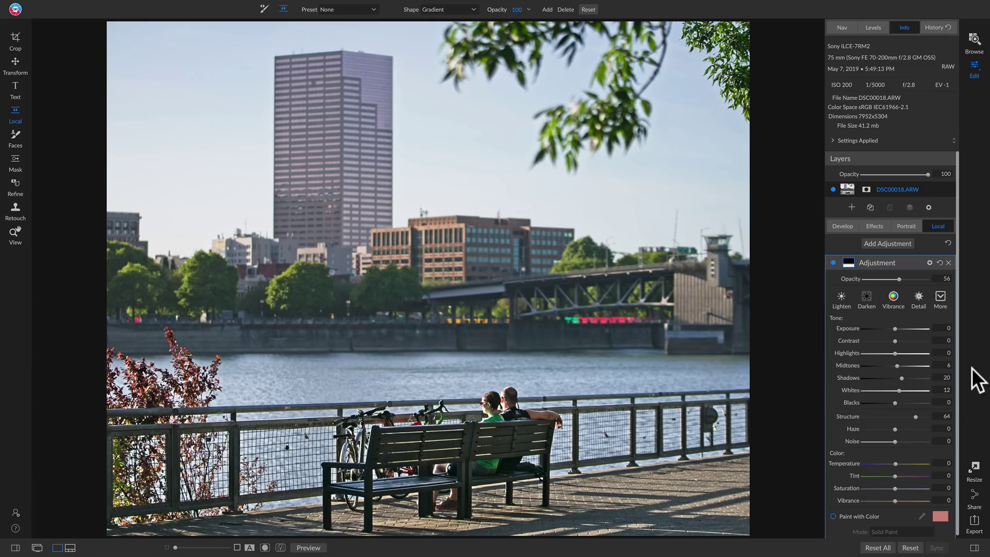
Open the portrait DSC00223.ARW for editing and inspect the woman's face at 100% zoom
key("f")
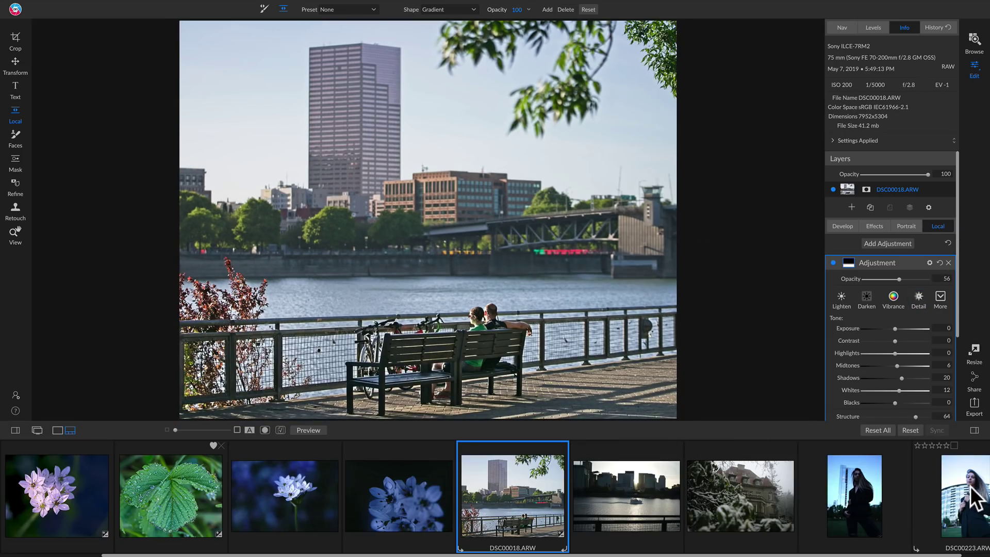
left_click(920, 473)
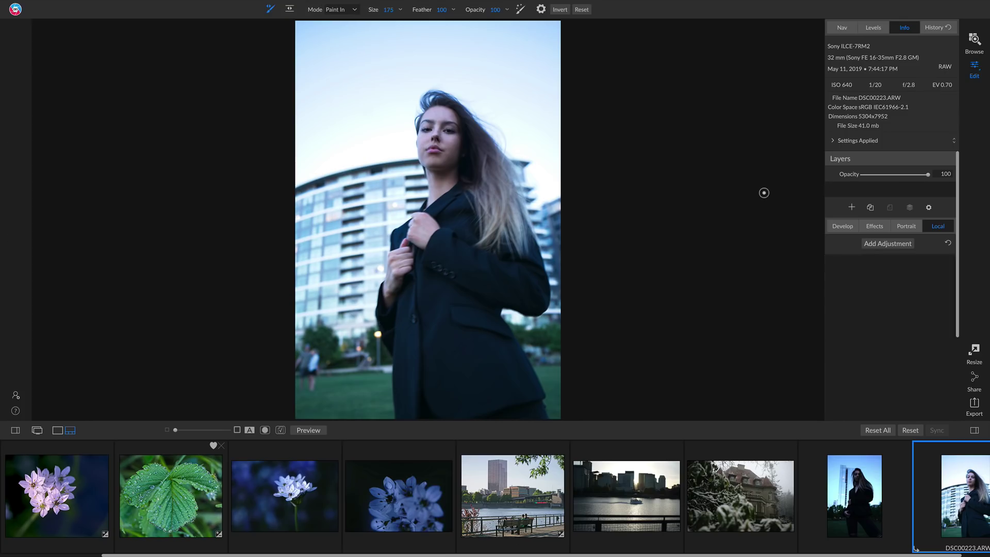
key("ctrl+shift+f")
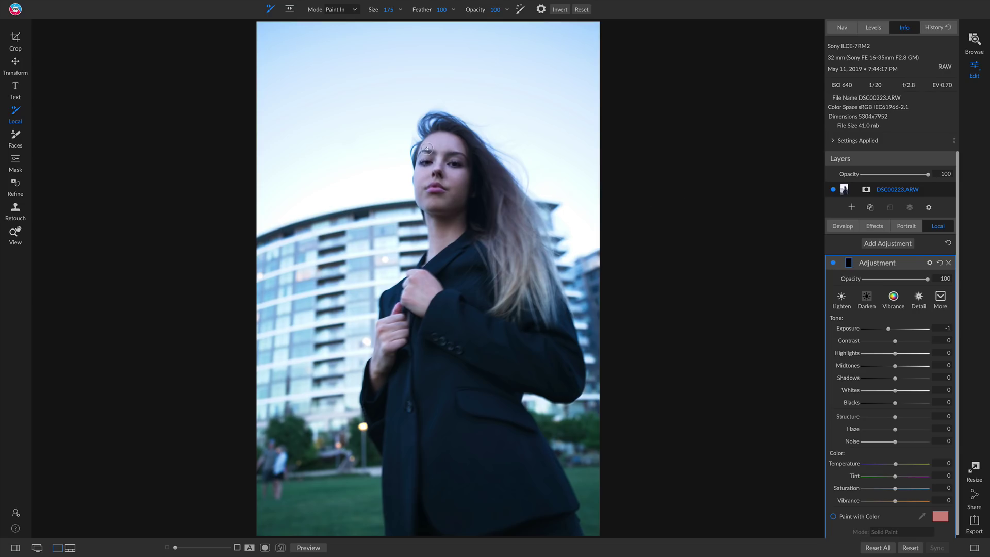
key("z")
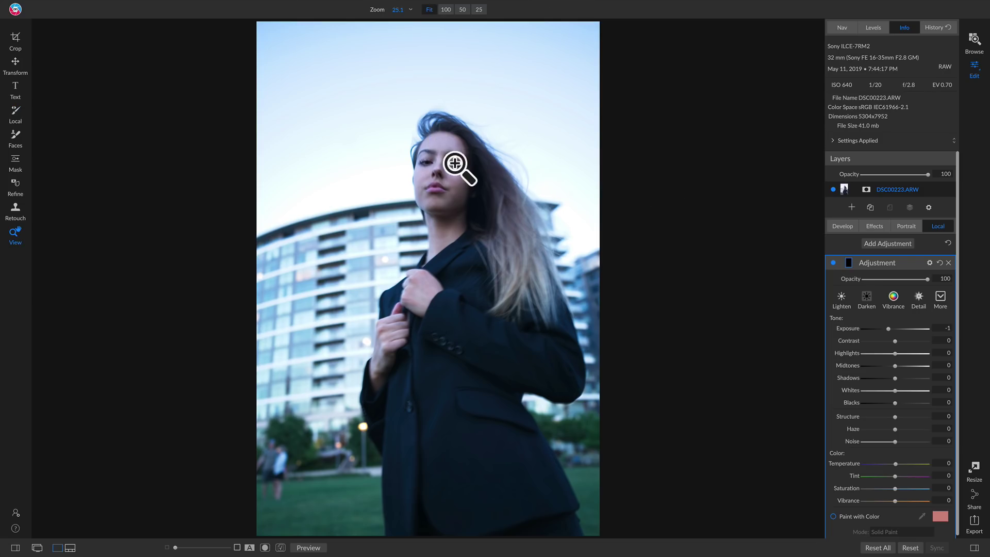
left_click(453, 163)
left_click(437, 239)
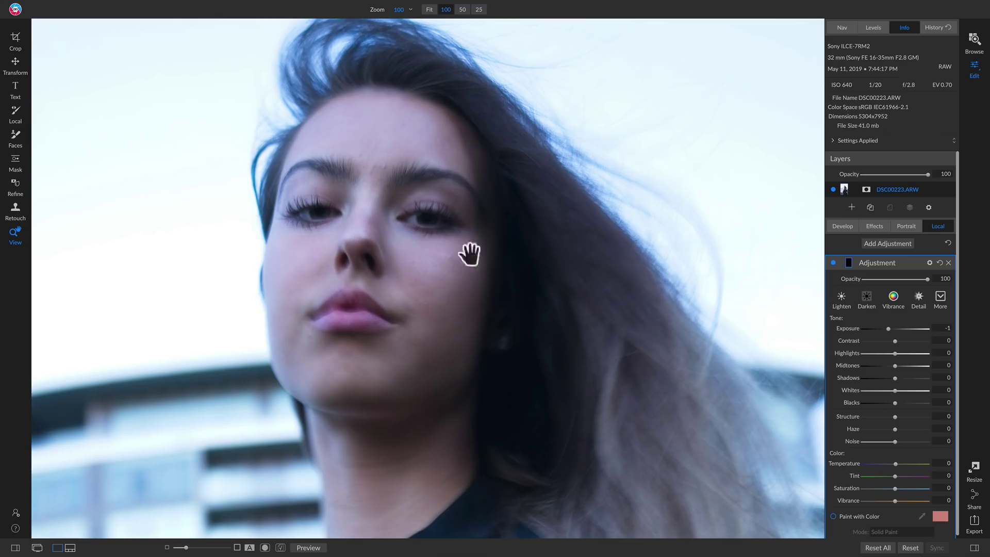
left_click(379, 235)
left_click(433, 237)
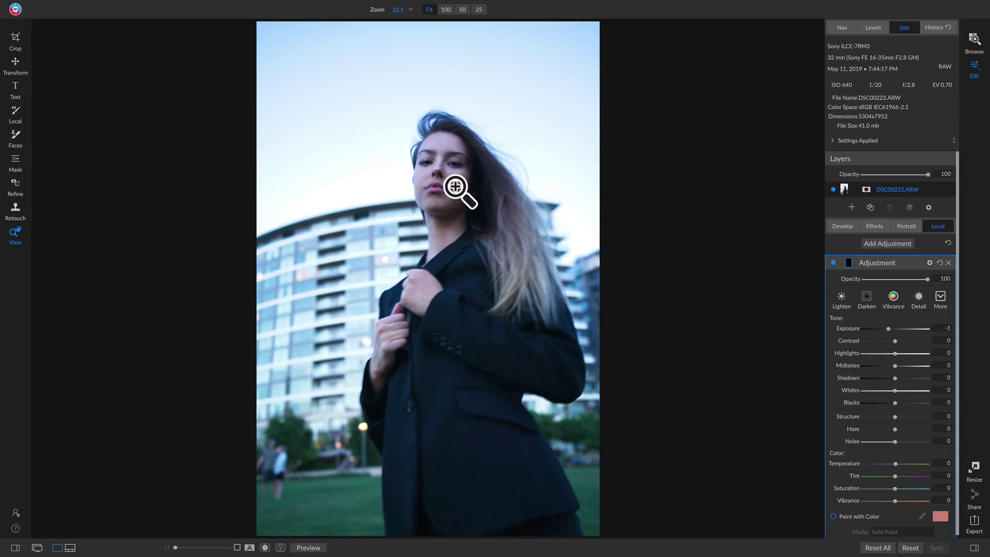
Crop the portrait to the 4x5 (8x10) ratio at about 5081 by 6351 pixels, framing the woman
key("c")
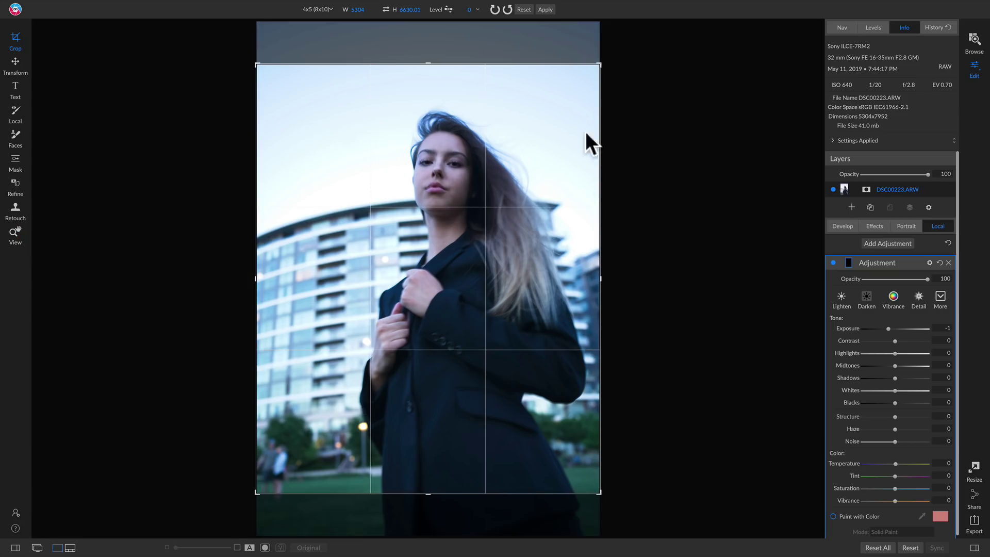
left_click_drag(601, 66, 593, 73)
left_click_drag(463, 238, 462, 243)
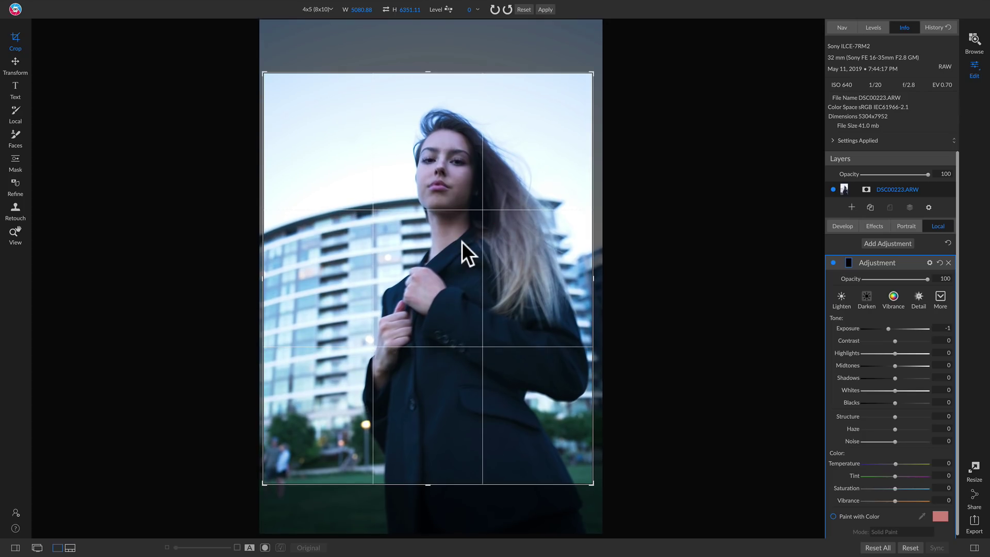
key("z")
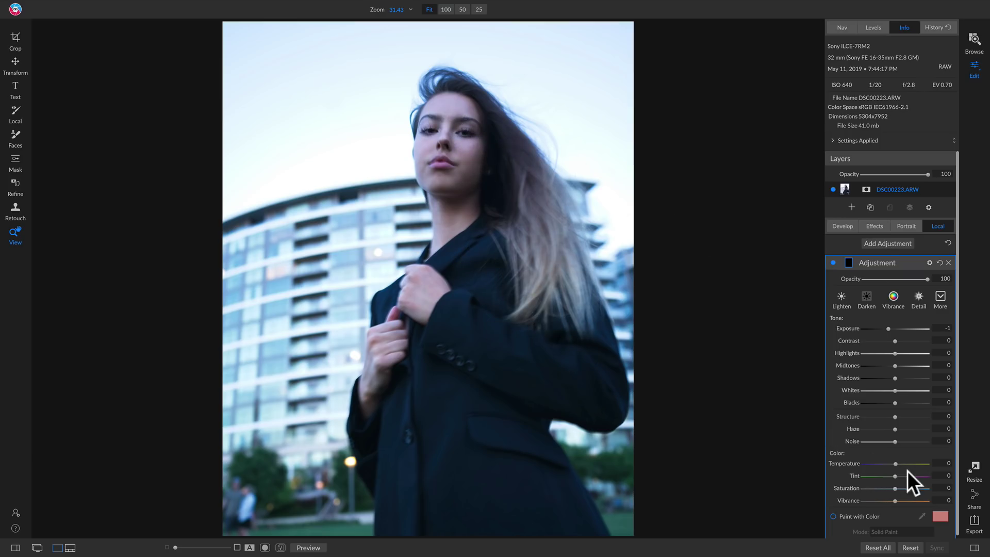
Set the portrait's Develop Temperature to 35 and compare the photo with the original
left_click(845, 226)
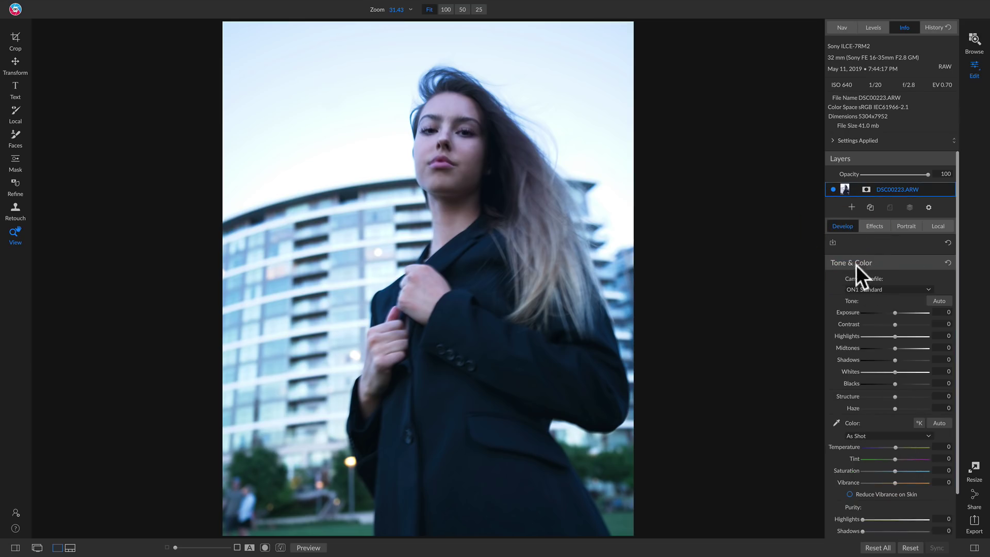
left_click(908, 447)
key("backslash")
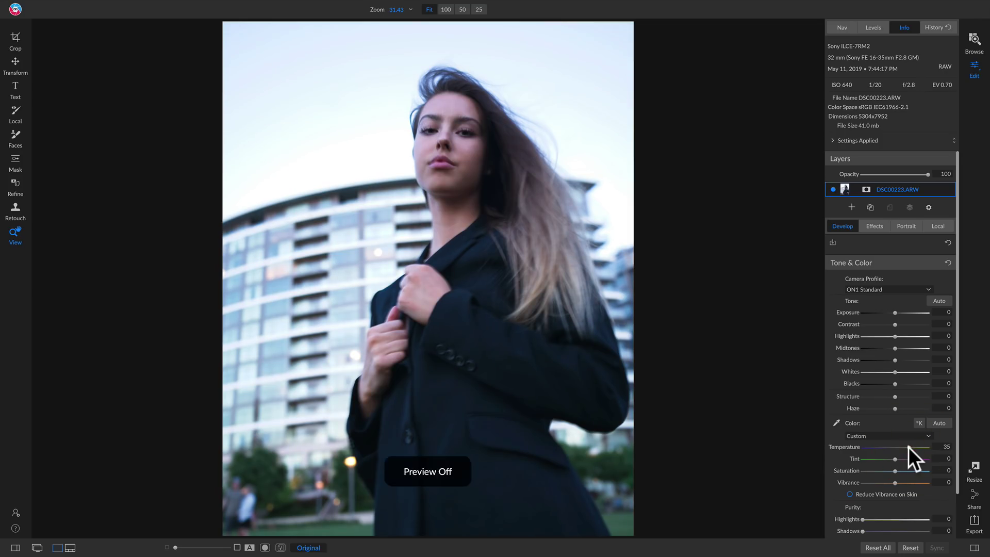
key("backslash")
key("backslash")
key("backslash")
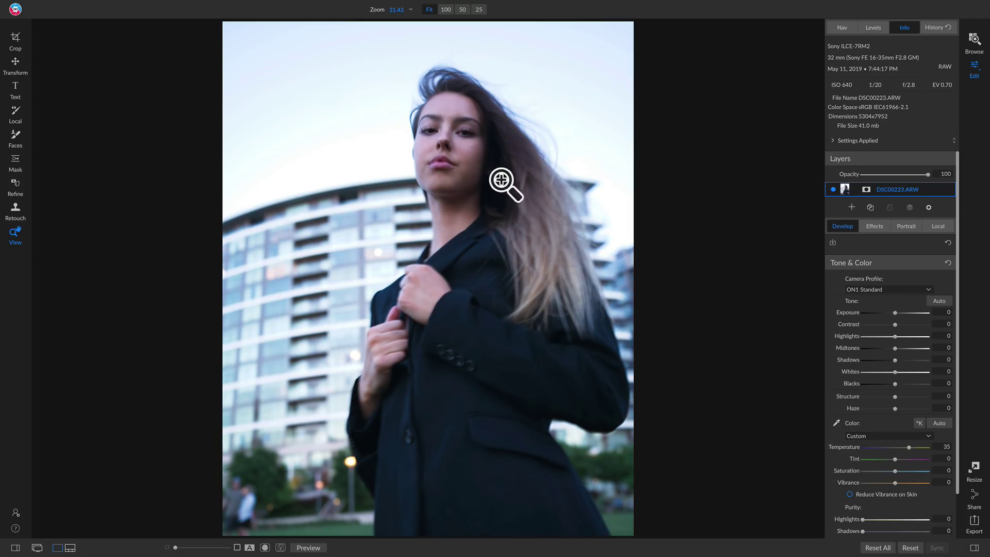
Examine the woman's face and hair at 100% zoom
left_click(442, 128)
left_click(449, 206)
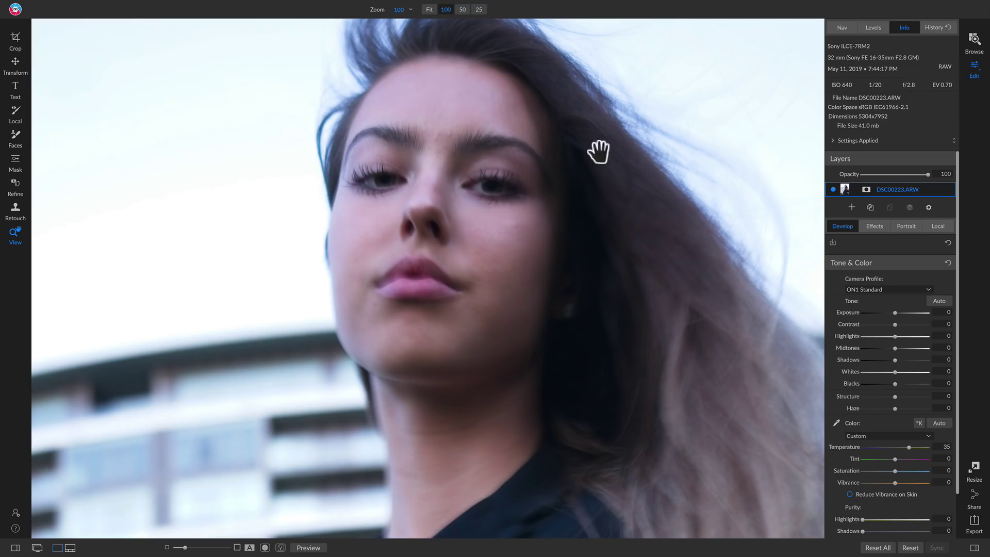
left_click(420, 221)
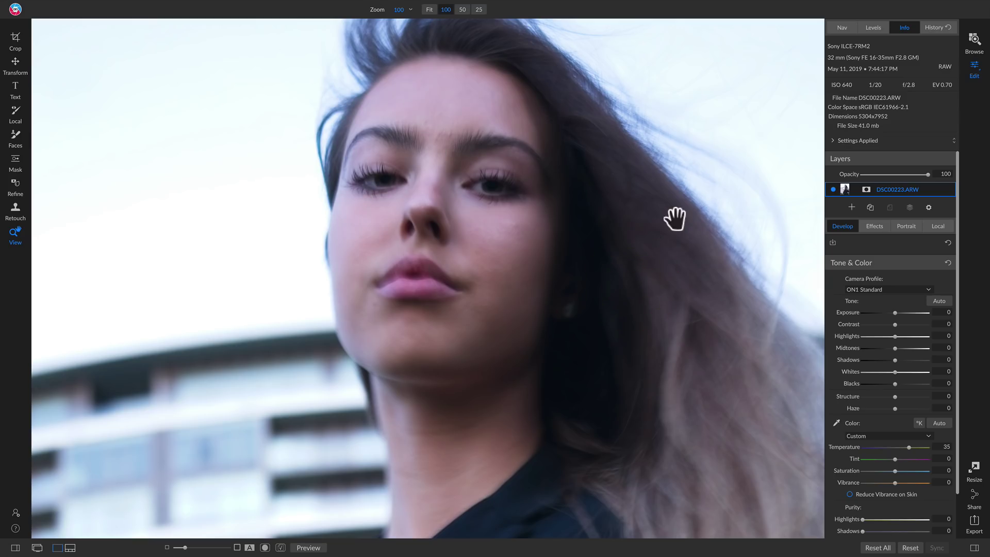
key("ctrl+0")
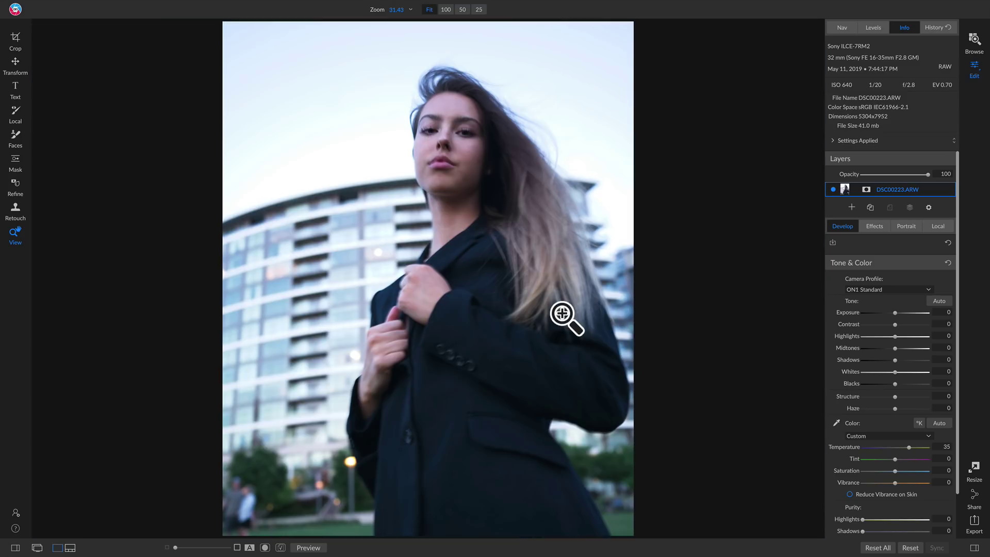
left_click(469, 145)
left_click_drag(476, 152, 468, 220)
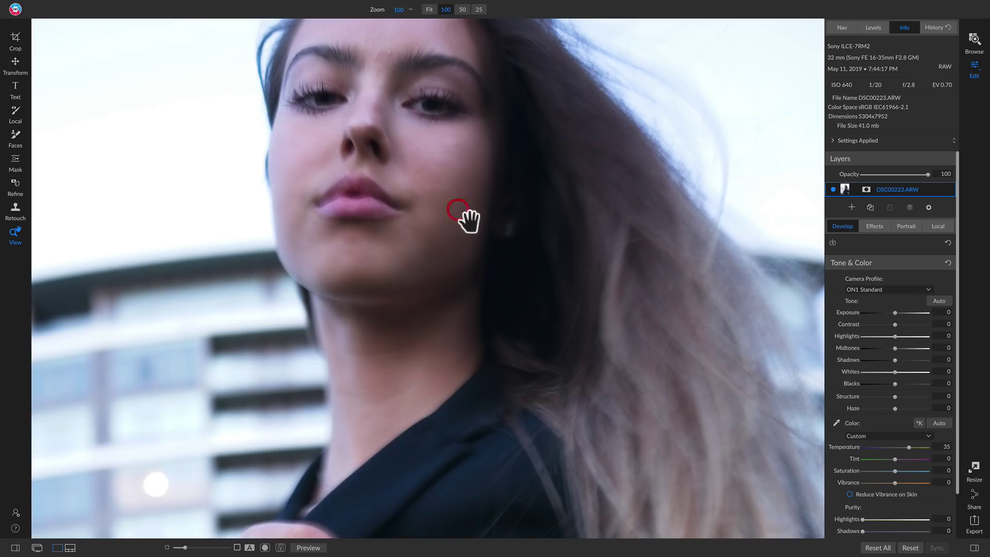
Try a Structure of 100 on the whole portrait, view its effect, and reset the Structure value
left_click(875, 225)
left_click(853, 226)
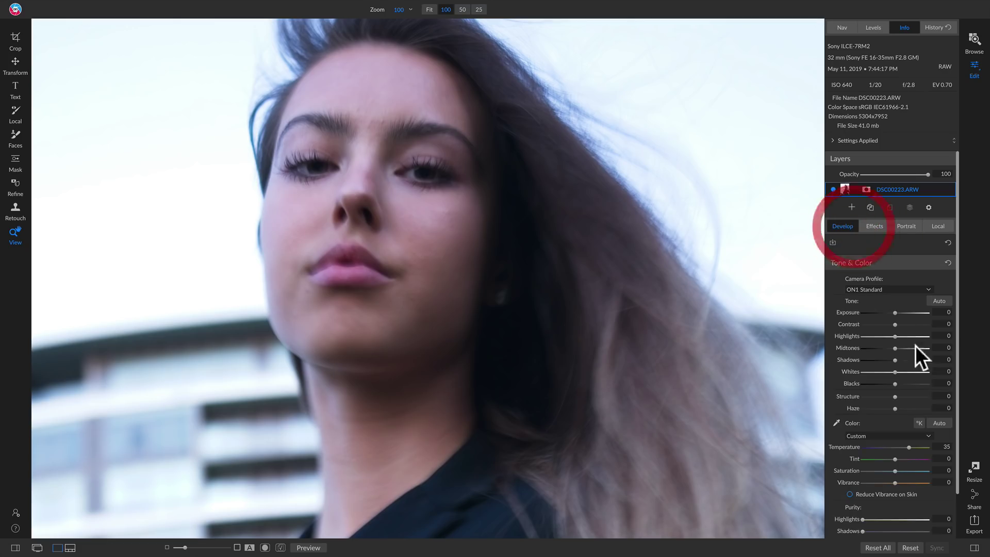
left_click_drag(895, 396, 950, 398)
left_click(497, 227)
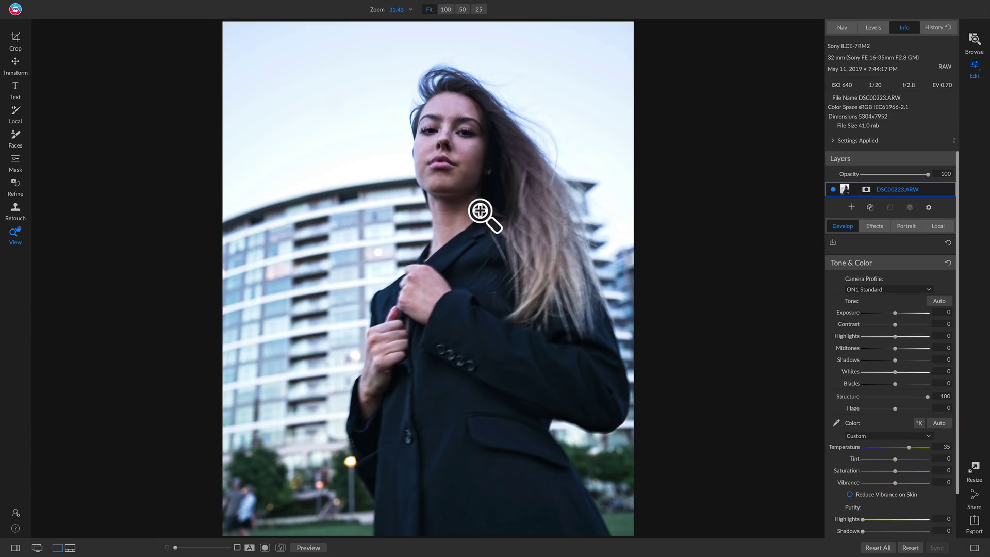
double_click(853, 395)
Add a Dynamic Contrast filter to the portrait and invert its mask to black
left_click(877, 227)
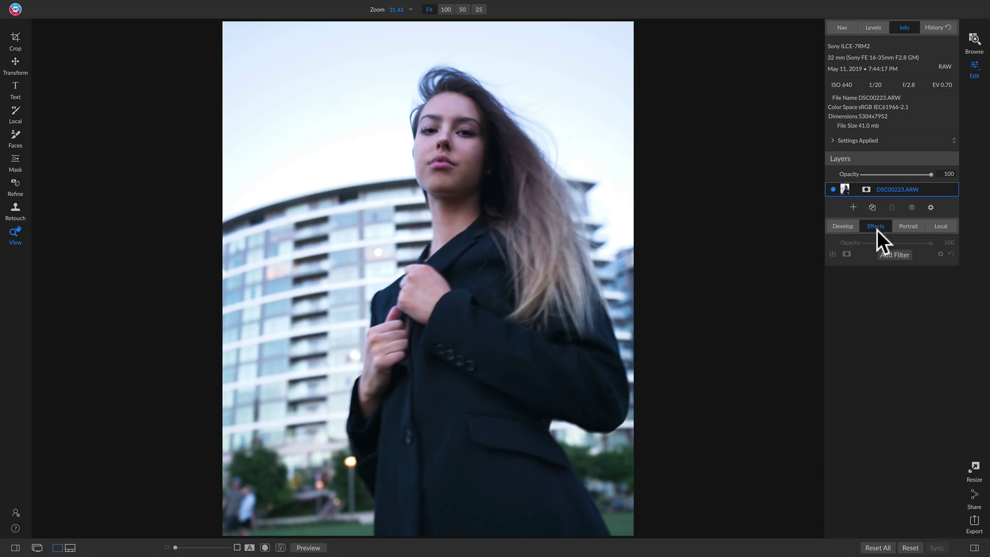
left_click(898, 258)
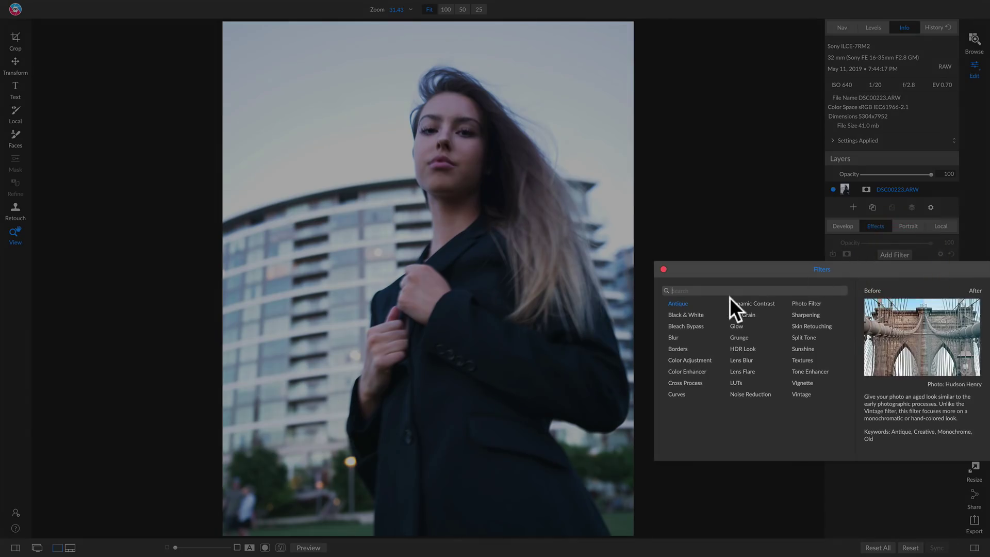
left_click(735, 302)
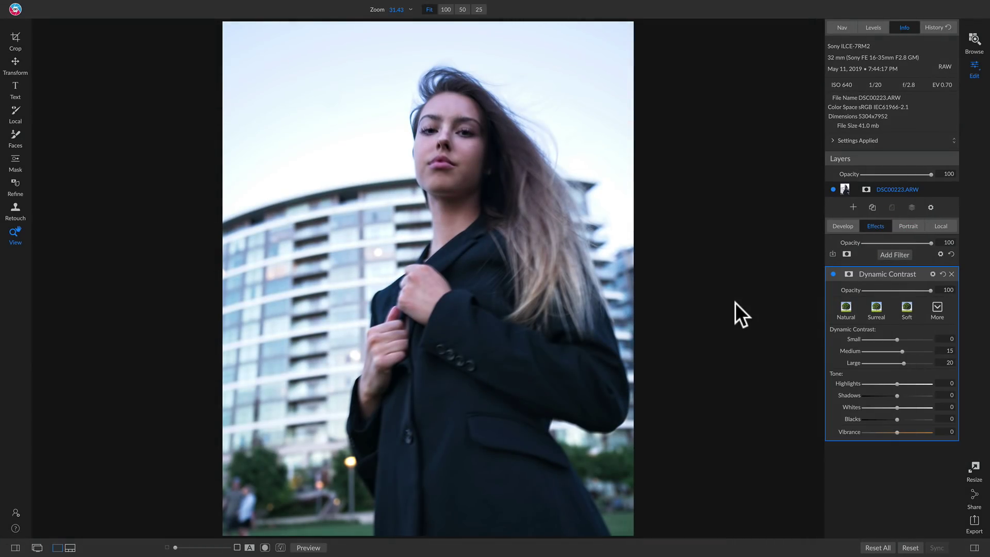
left_click(848, 274)
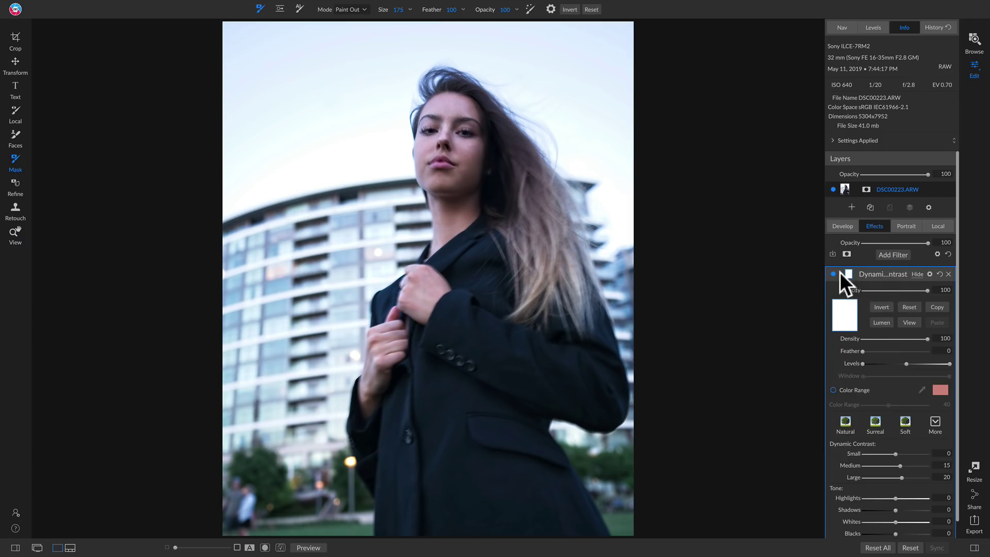
left_click(880, 307)
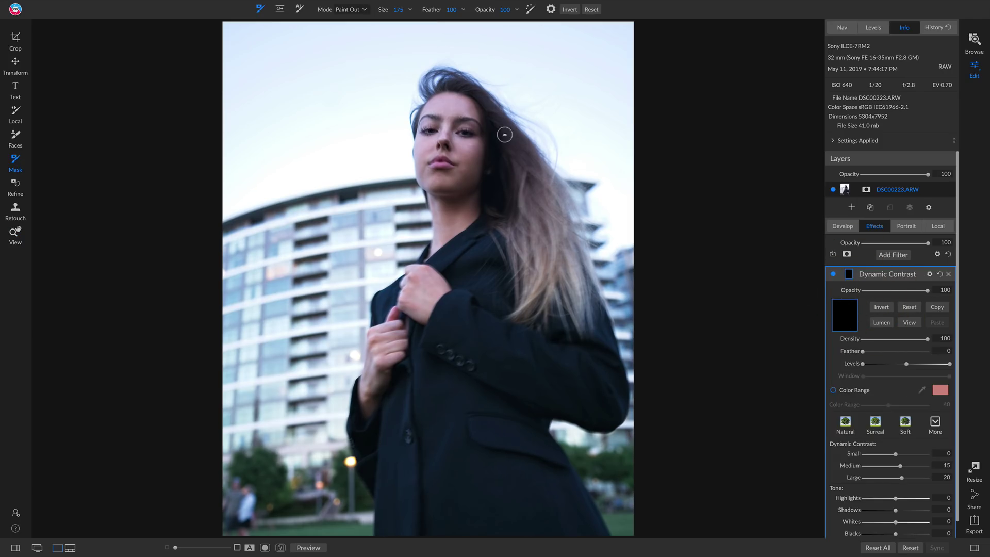
Paint the Dynamic Contrast effect in over both eyes and the lips with the masking brush
key("z")
left_click(442, 130)
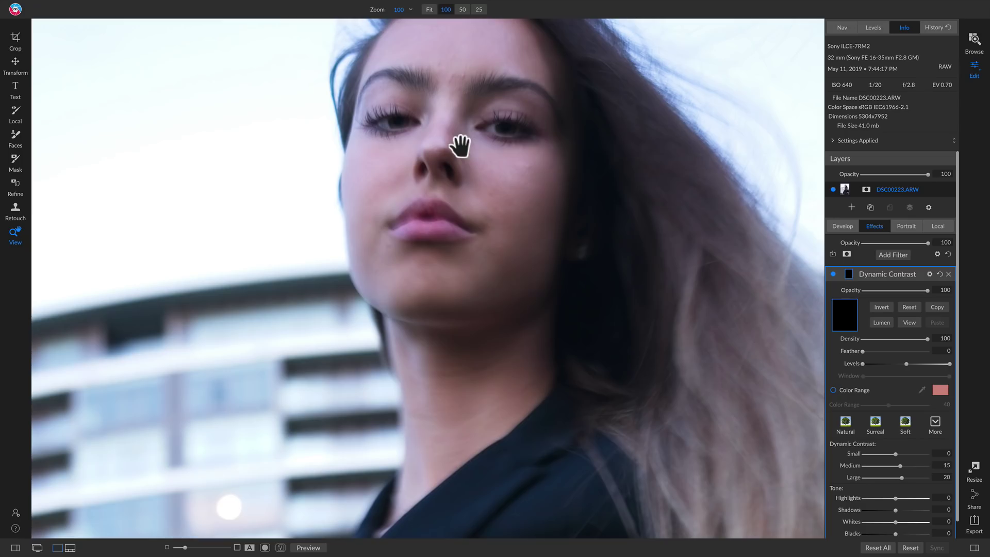
left_click(407, 199)
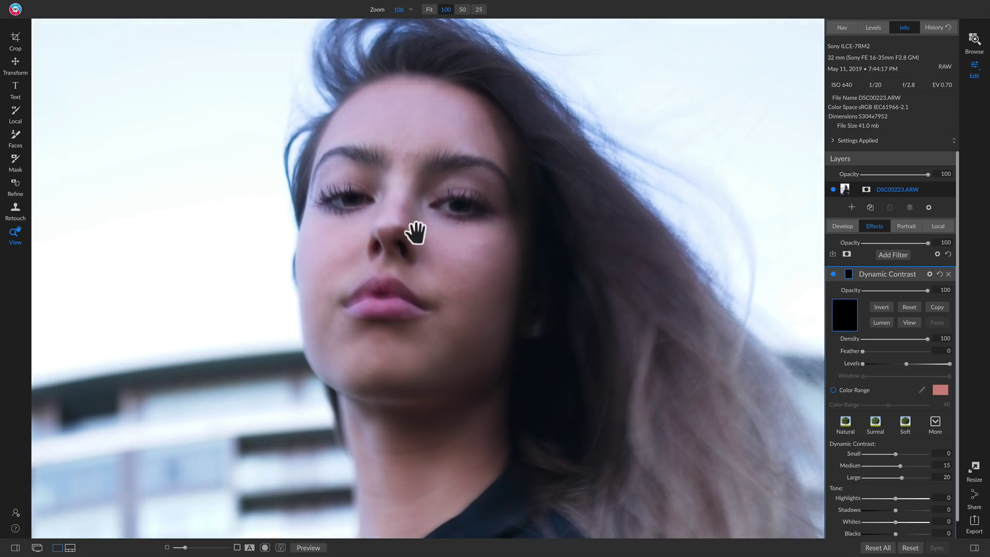
key("b")
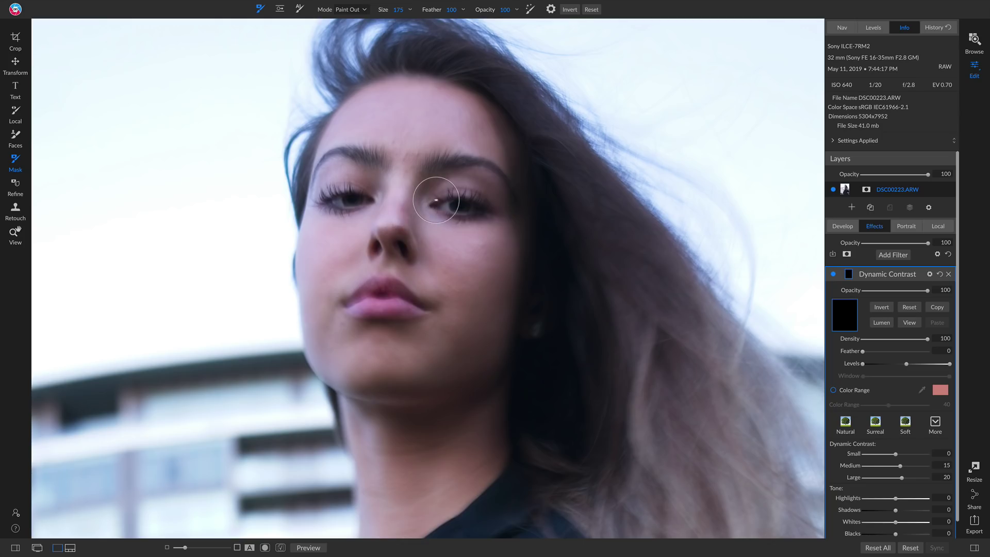
key("x")
mouse_move(466, 204)
left_mouse_down()
mouse_move(488, 208)
mouse_move(432, 176)
mouse_move(490, 168)
mouse_move(510, 177)
mouse_move(505, 211)
mouse_move(448, 212)
mouse_move(424, 199)
left_mouse_up()
mouse_move(361, 206)
left_mouse_down()
mouse_move(324, 207)
mouse_move(321, 187)
mouse_move(380, 174)
mouse_move(372, 207)
mouse_move(358, 211)
left_mouse_up()
mouse_move(355, 301)
left_mouse_down()
mouse_move(375, 290)
mouse_move(394, 293)
mouse_move(403, 309)
mouse_move(351, 303)
left_mouse_up()
Set the Dynamic Contrast filter's Small amount to 17 and Whites to 10, and compare the face with the filter off and on
left_click_drag(899, 455, 908, 454)
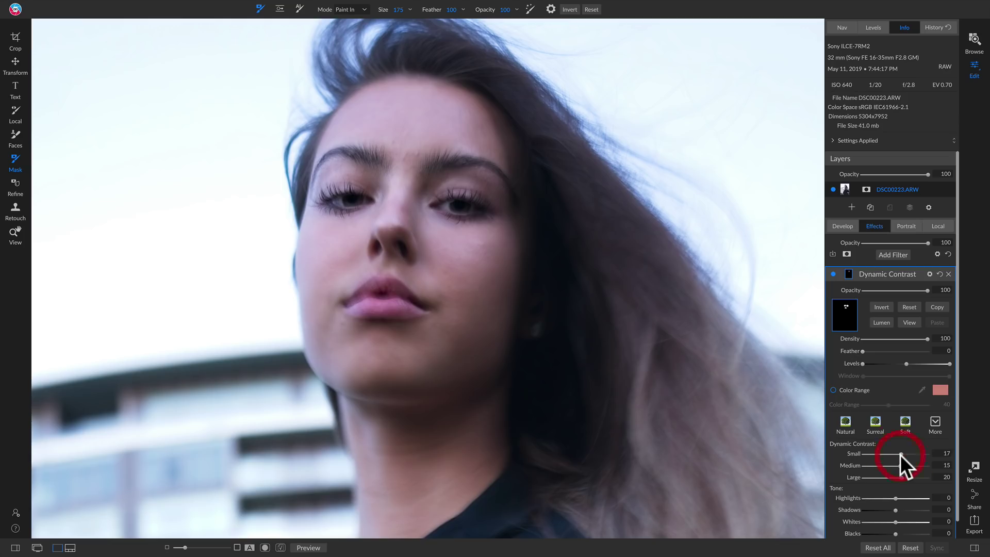
scroll(901, 455, "down", 1)
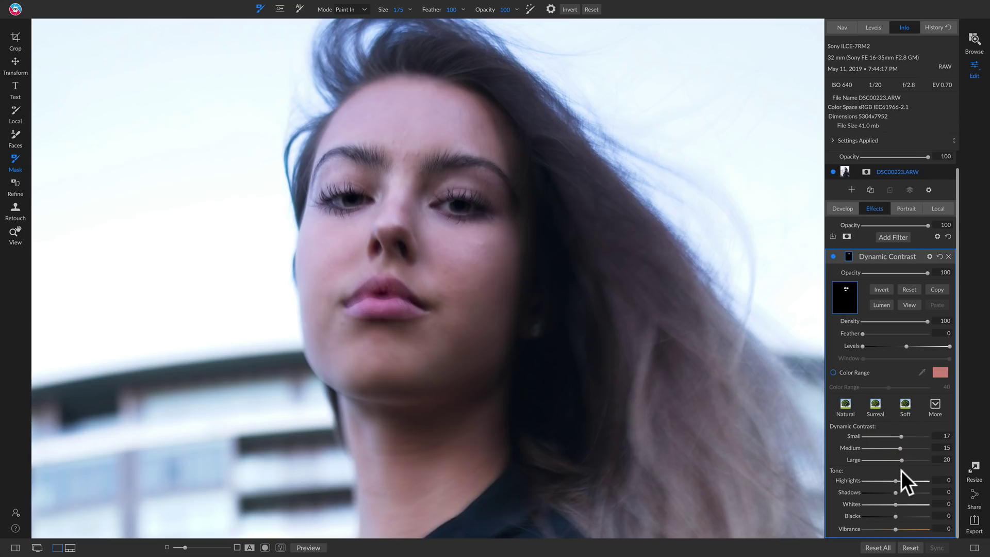
left_click(911, 504)
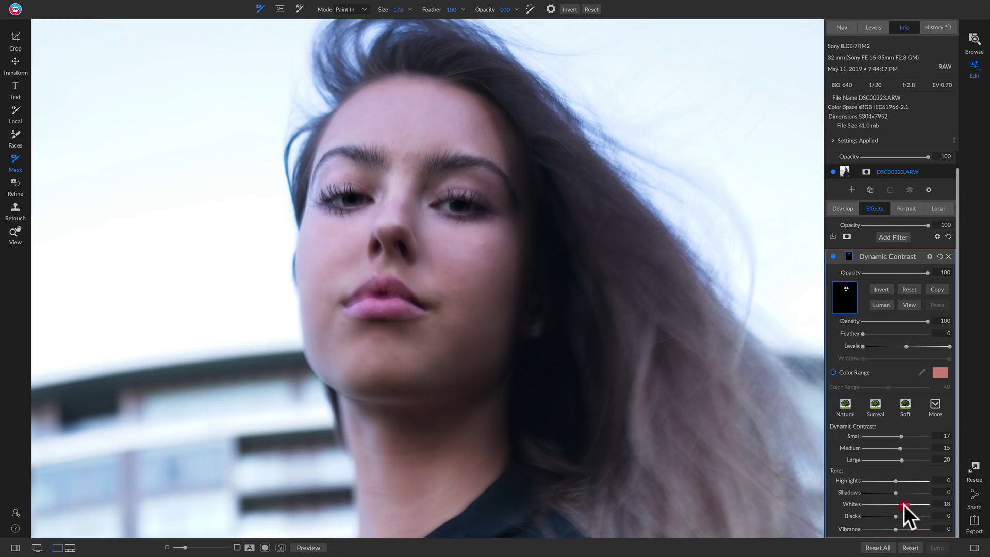
left_click_drag(901, 506, 902, 505)
left_click(833, 255)
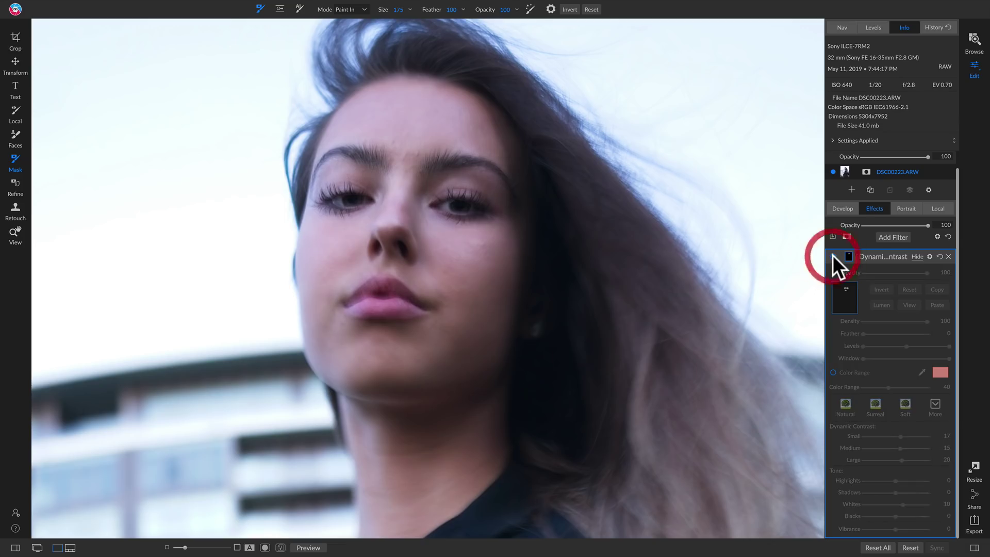
left_click(833, 255)
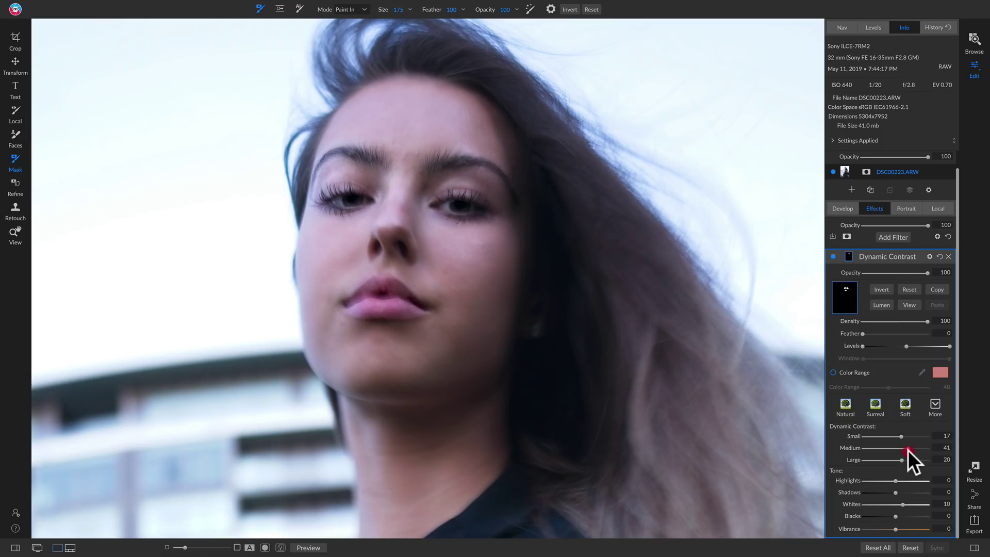
Set the Dynamic Contrast filter's Medium amount to 39 and compare the result with the filter off, up close and on the whole photo
left_click_drag(907, 449, 907, 450)
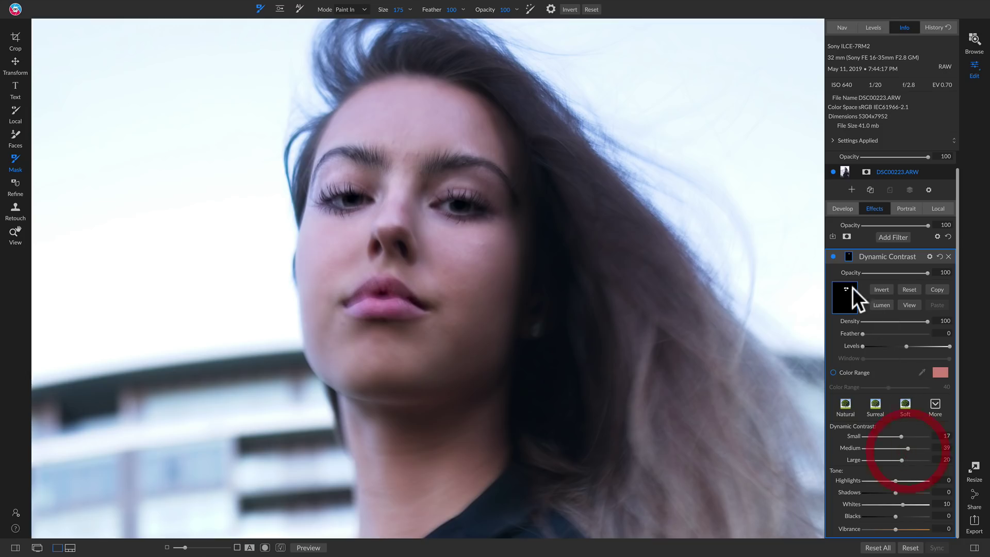
left_click(833, 256)
left_click(834, 256)
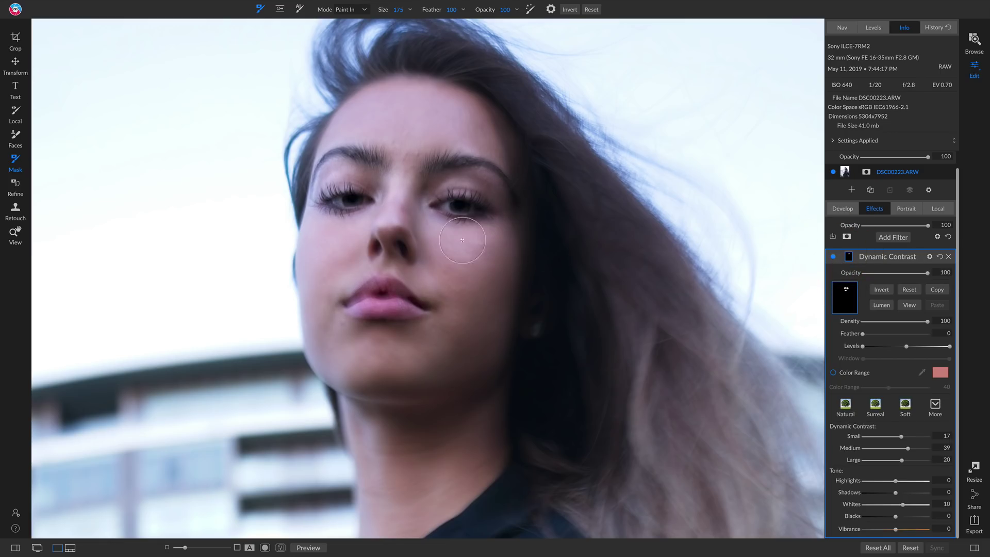
key("z")
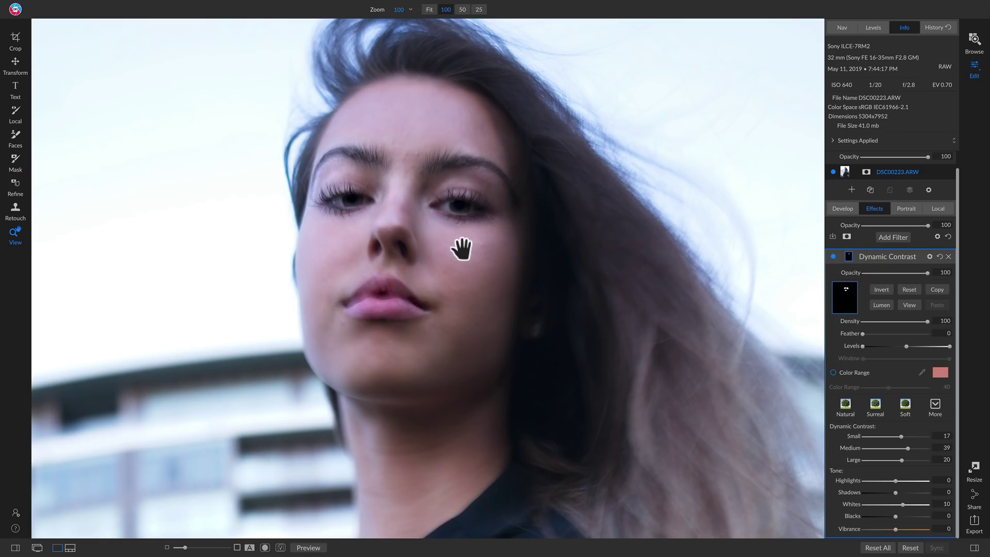
key("ctrl+0")
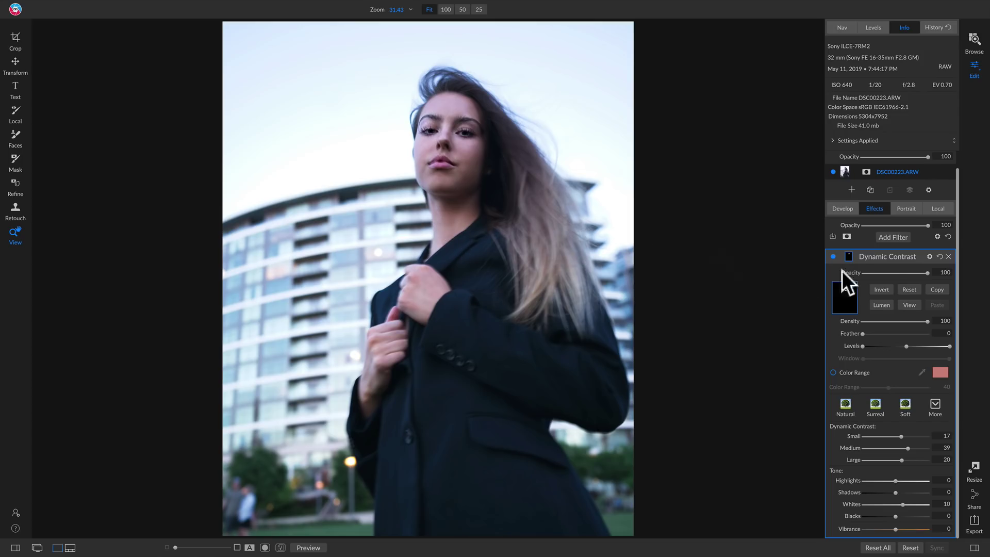
left_click(832, 257)
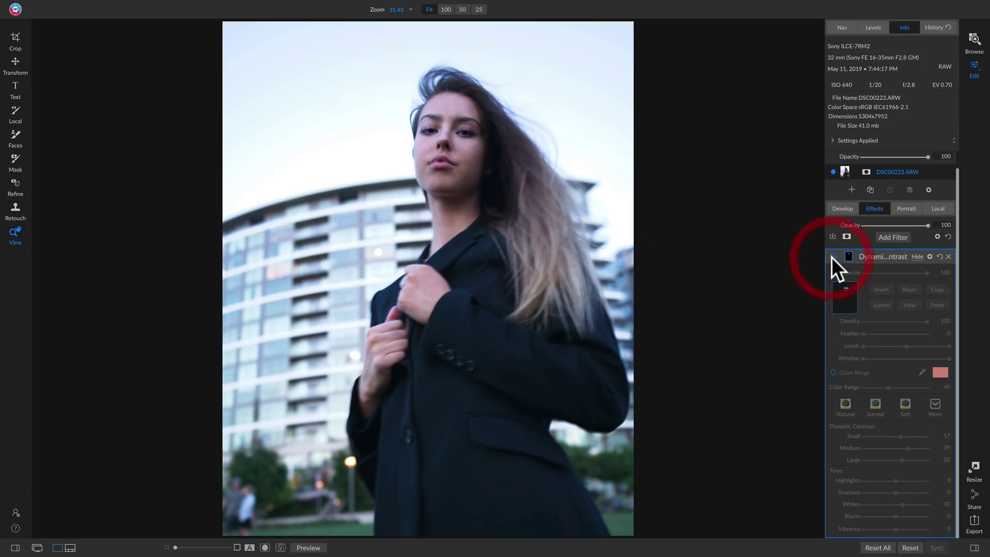
left_click(833, 257)
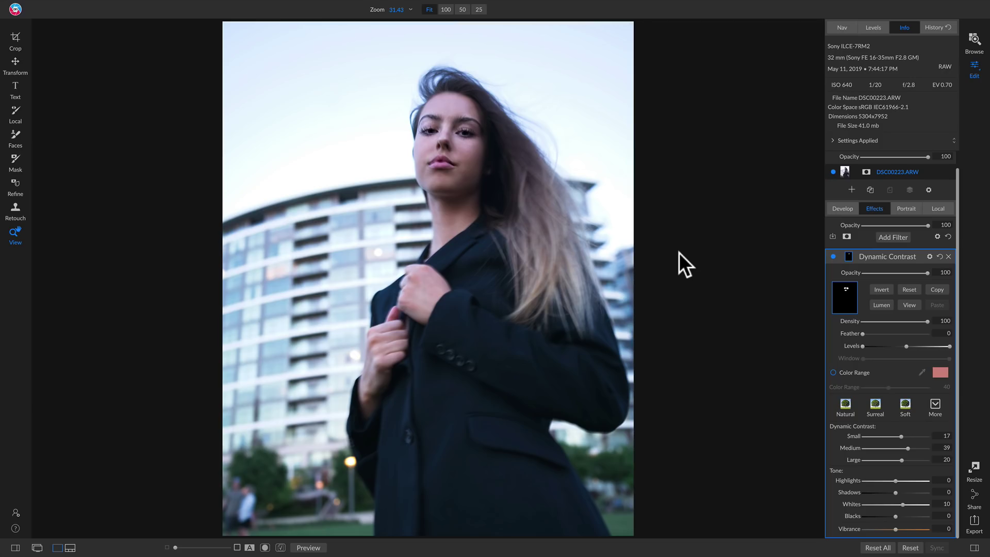
Copy the Dynamic Contrast mask and add a Blur filter with the Radial preset
left_click(475, 133)
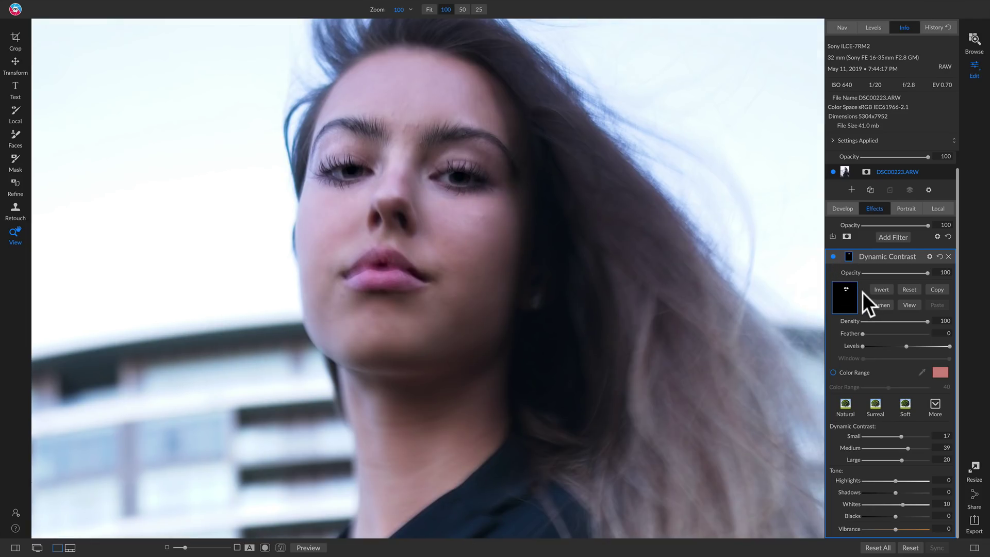
left_click(939, 289)
left_click(892, 237)
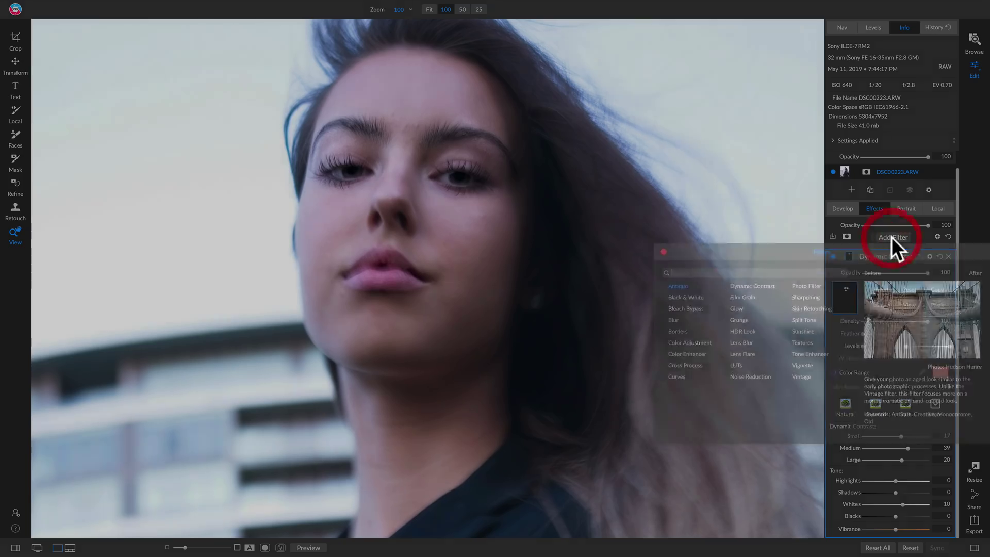
left_click(674, 319)
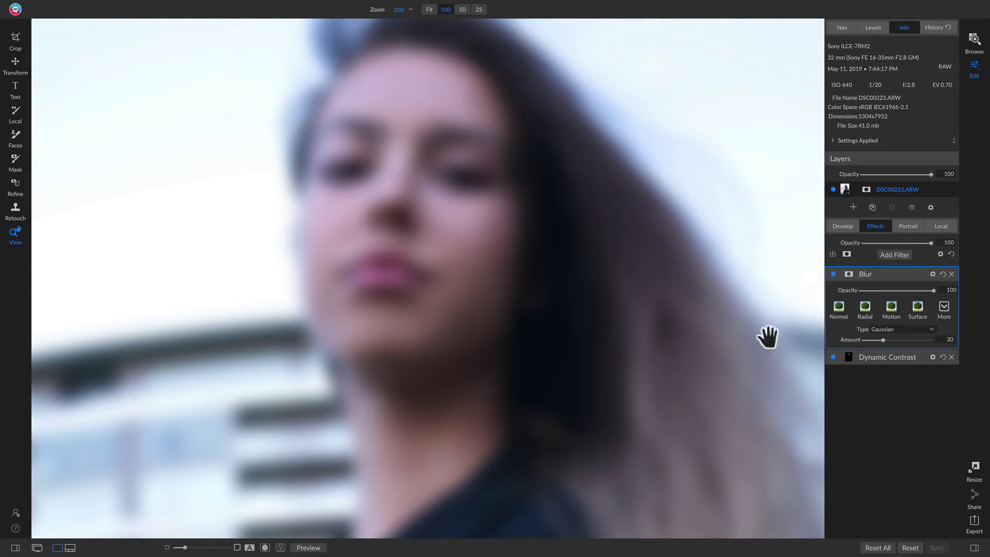
left_click(865, 307)
left_click(472, 271)
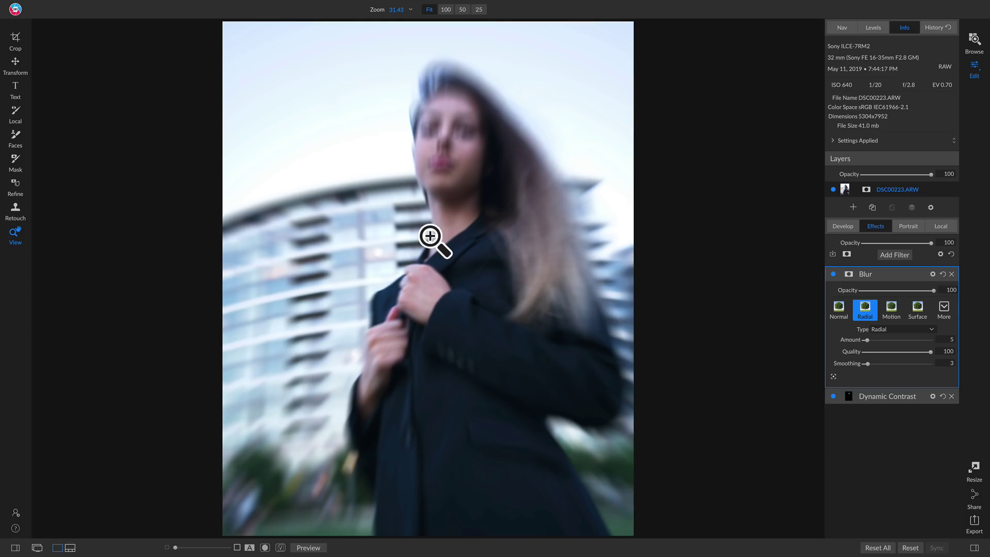
Place the centre of the radial blur on the woman's face between the eyes
left_click(834, 377)
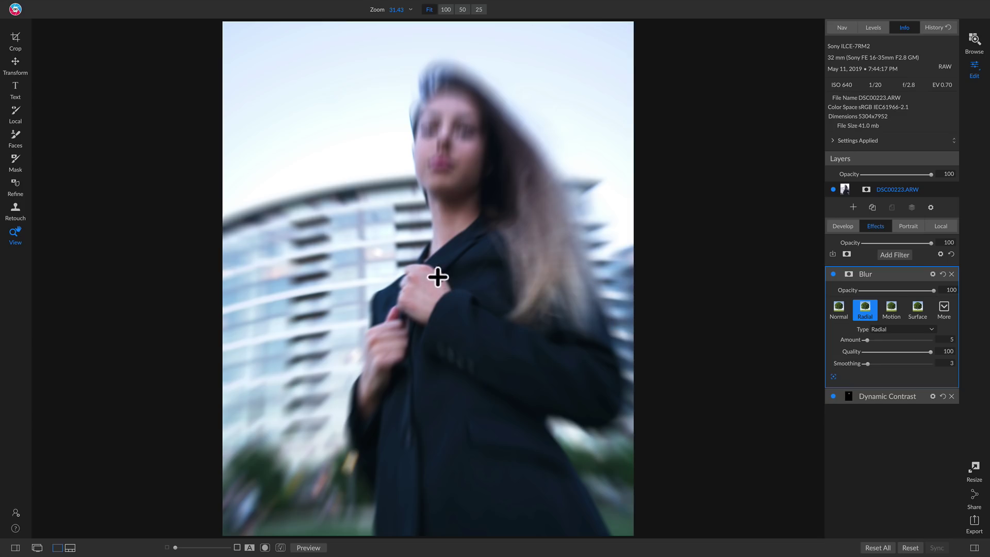
left_click(446, 157)
left_click(446, 127)
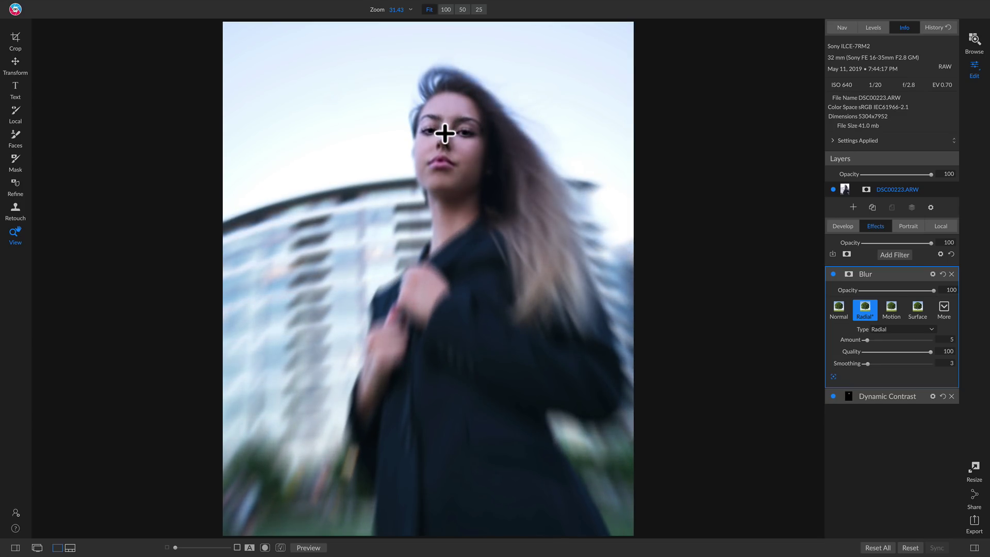
left_click(446, 126)
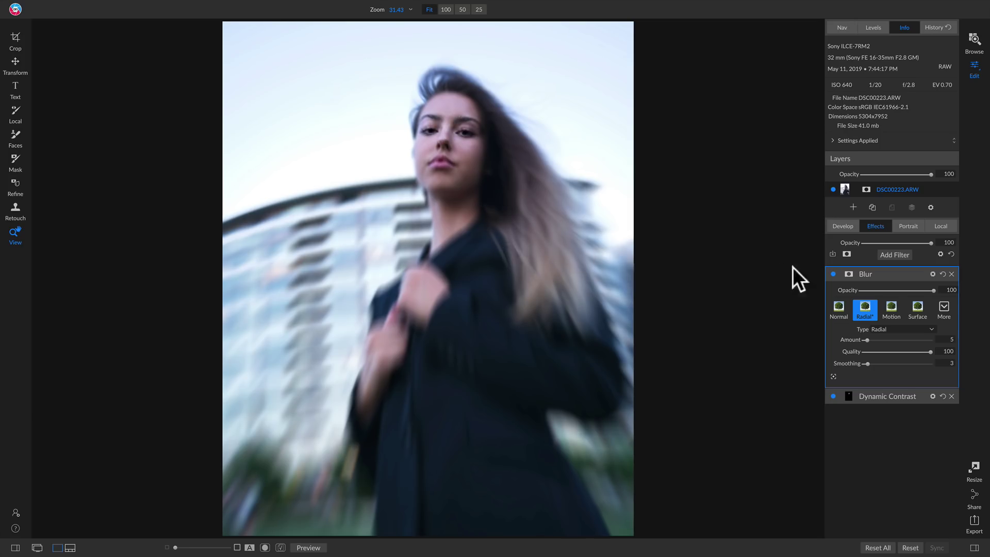
Paste the copied eyes-and-lips mask into the Blur filter and invert it
left_click(847, 273)
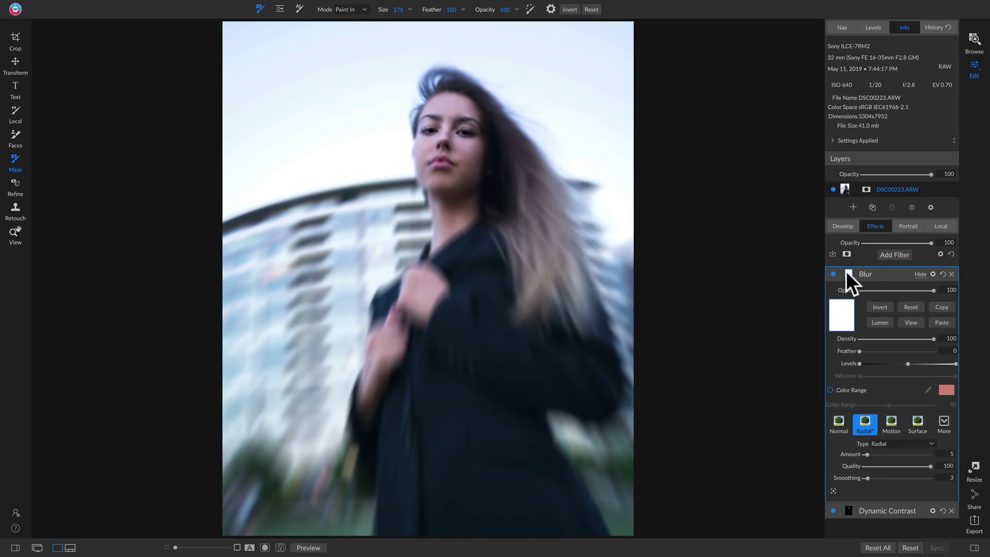
left_click(942, 322)
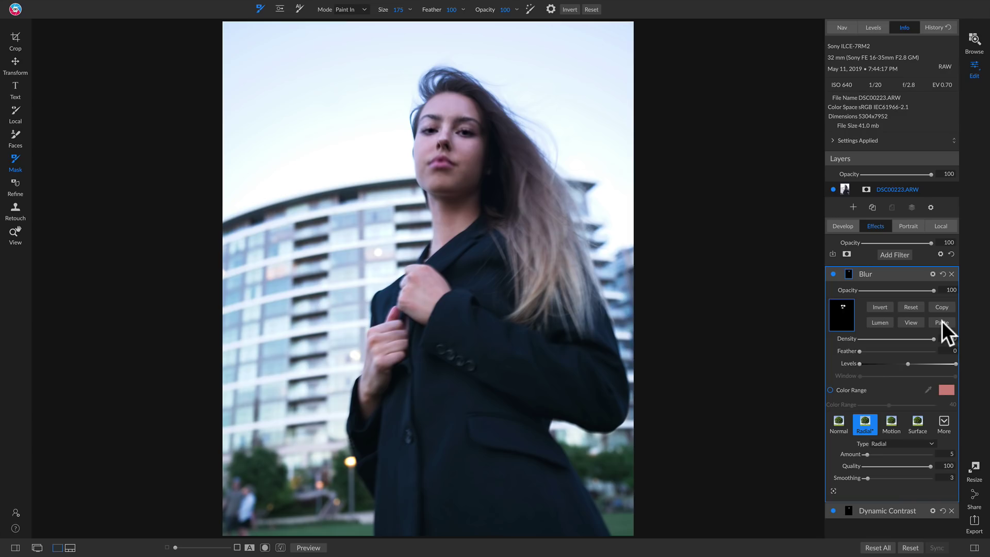
left_click(880, 306)
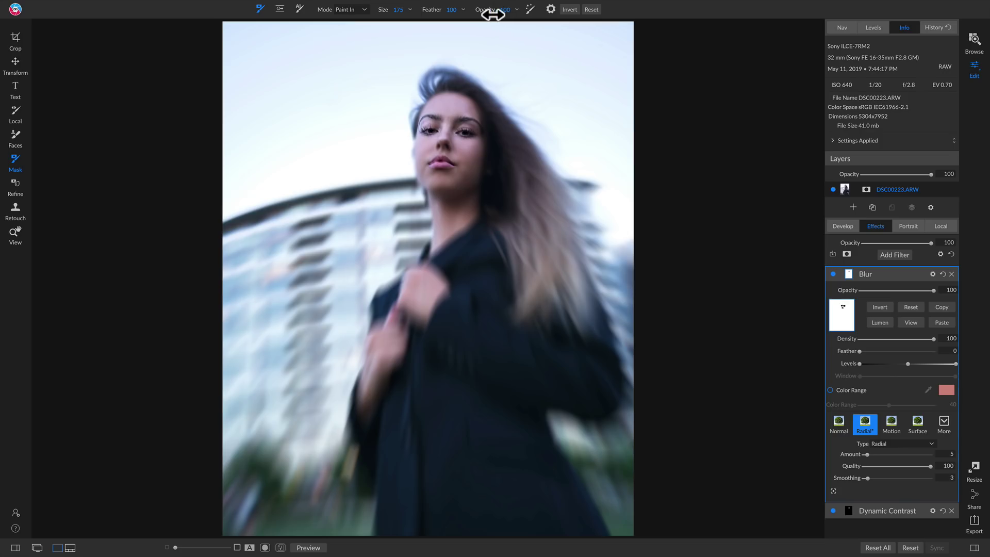
Paint the blur out over the face at 27 brush opacity, using brush sizes of 1100 and 700
left_click_drag(490, 14, 437, 18)
key("x")
scroll(386, 143, "up", 10)
scroll(456, 149, "up", 2)
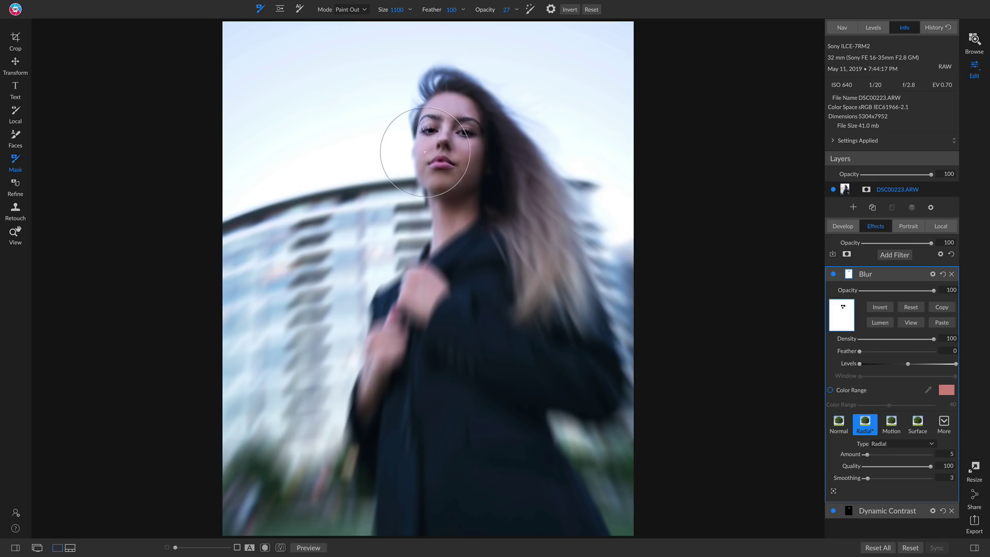
left_click(425, 150)
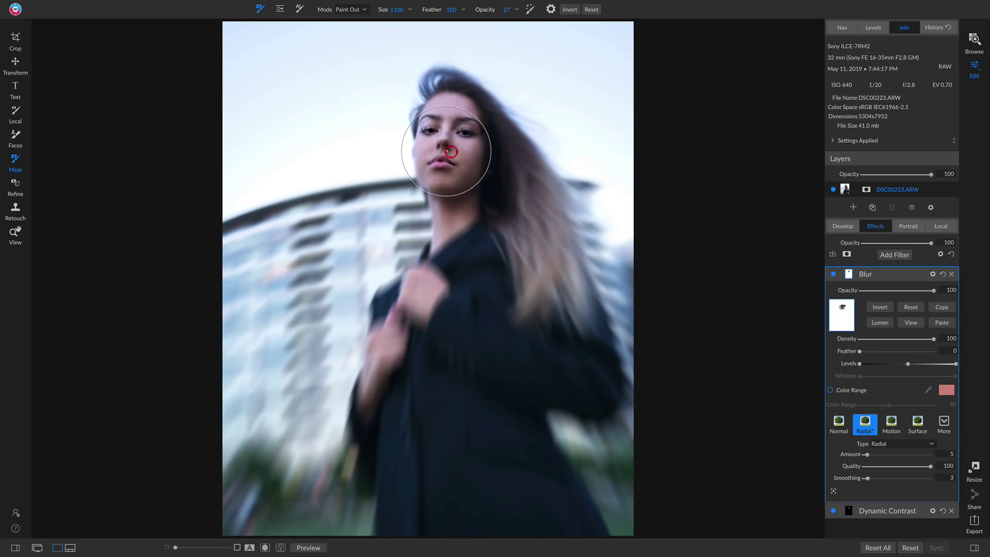
left_click(439, 156)
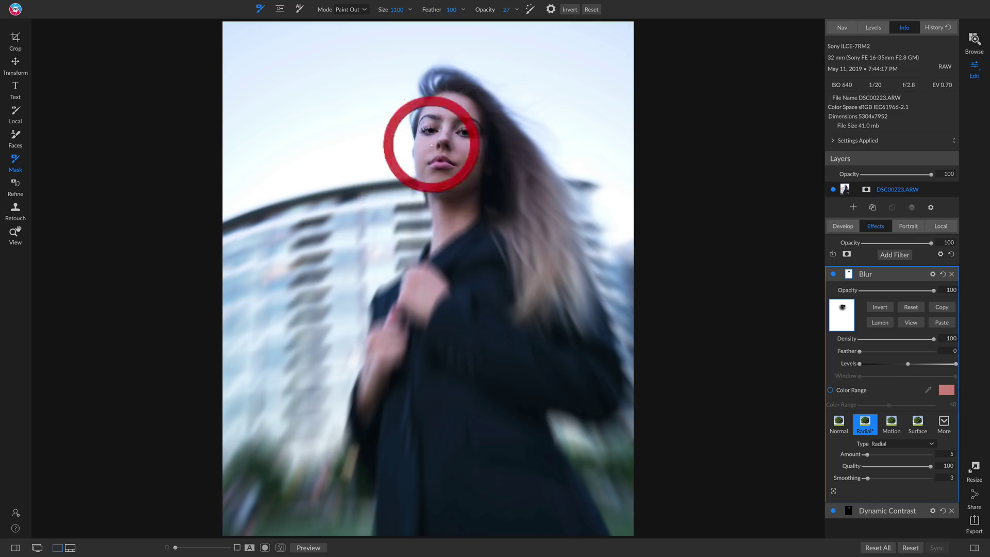
scroll(449, 130, "down", 1)
scroll(450, 130, "down", 3)
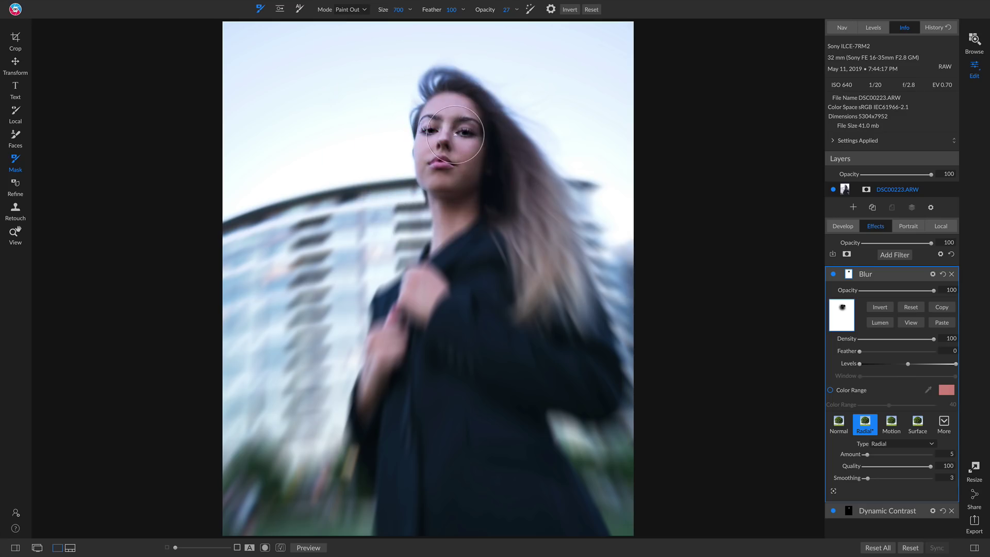
left_click(427, 126)
mouse_move(455, 112)
left_mouse_down()
mouse_move(466, 134)
mouse_move(453, 179)
mouse_move(441, 166)
mouse_move(441, 135)
mouse_move(455, 109)
mouse_move(426, 133)
mouse_move(424, 154)
mouse_move(445, 172)
mouse_move(468, 163)
mouse_move(463, 129)
mouse_move(449, 108)
mouse_move(429, 116)
mouse_move(442, 176)
mouse_move(486, 153)
mouse_move(489, 140)
mouse_move(441, 108)
mouse_move(434, 187)
left_mouse_up()
Paint the blur back in around the edges of the face and neck at 20 brush opacity with the 700 brush
left_click_drag(486, 14, 486, 15)
key("x")
mouse_move(419, 173)
left_mouse_down()
mouse_move(422, 199)
mouse_move(412, 90)
left_mouse_up()
mouse_move(447, 199)
left_mouse_down()
mouse_move(499, 167)
mouse_move(544, 120)
mouse_move(498, 166)
mouse_move(432, 122)
left_mouse_up()
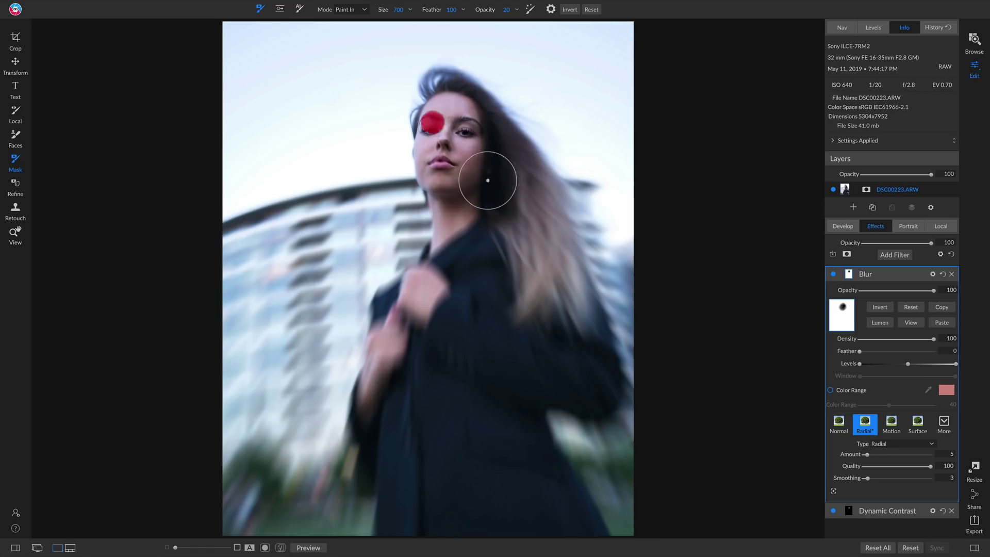
left_click_drag(488, 180, 407, 111)
left_click_drag(425, 204, 454, 207)
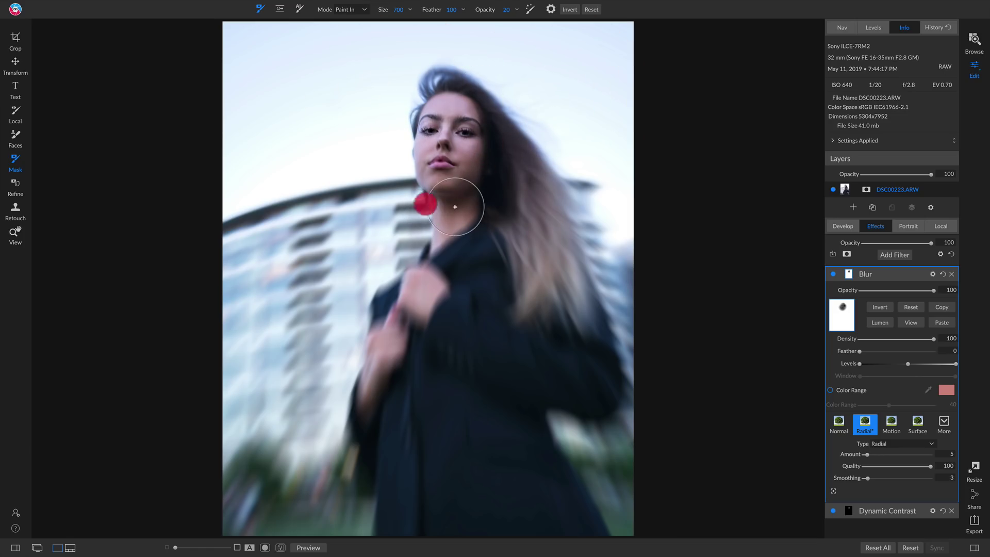
left_click(396, 131)
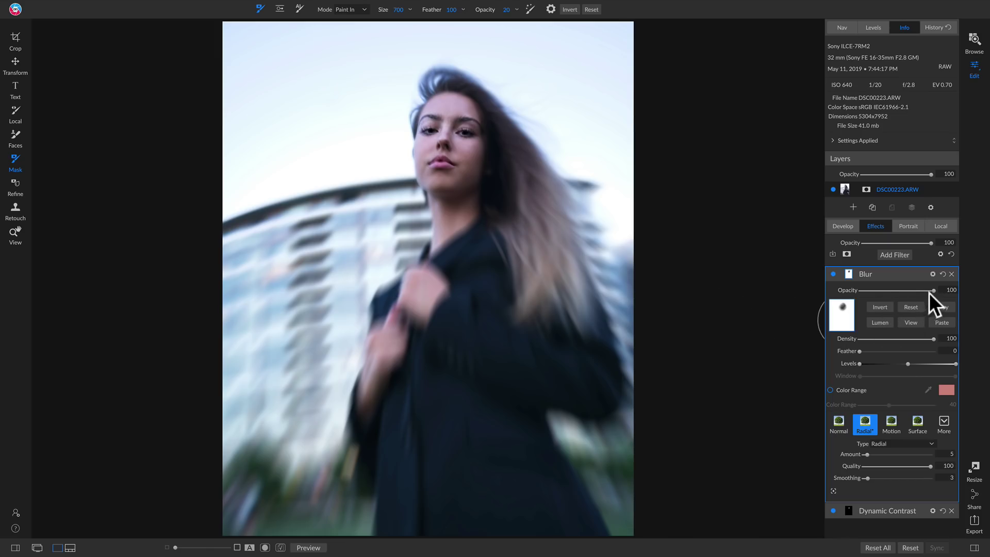
Set the Blur filter's opacity to 92, brush a little more over the face, and compare with the filter off
mouse_move(927, 289)
left_mouse_down()
mouse_move(904, 290)
mouse_move(929, 292)
left_mouse_up()
left_click(901, 290)
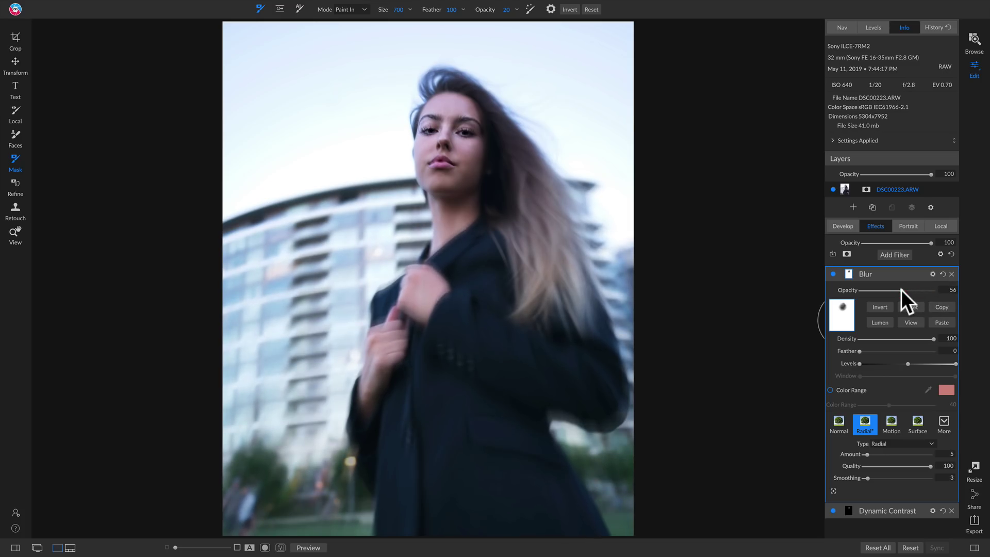
left_click_drag(911, 290, 914, 290)
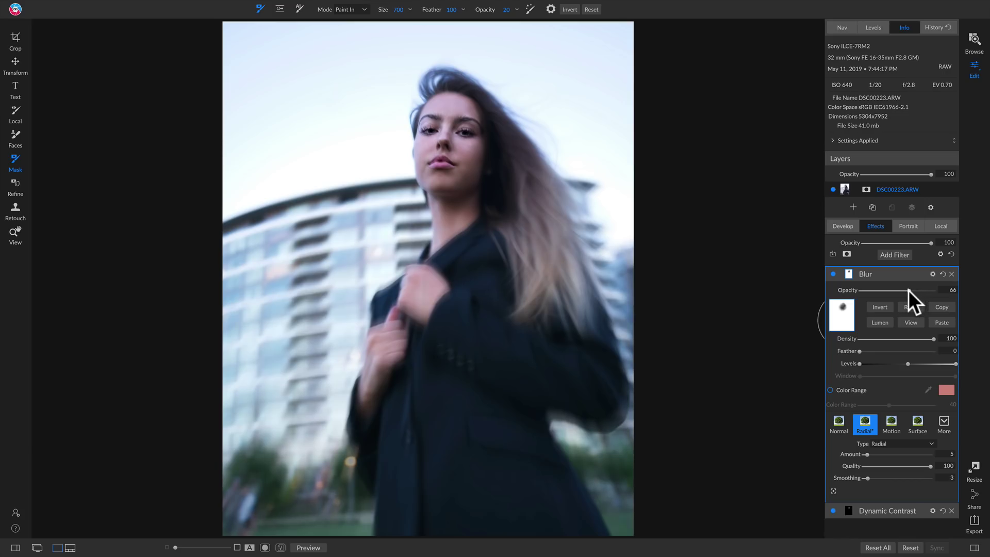
left_click(908, 290)
left_click_drag(920, 290, 920, 290)
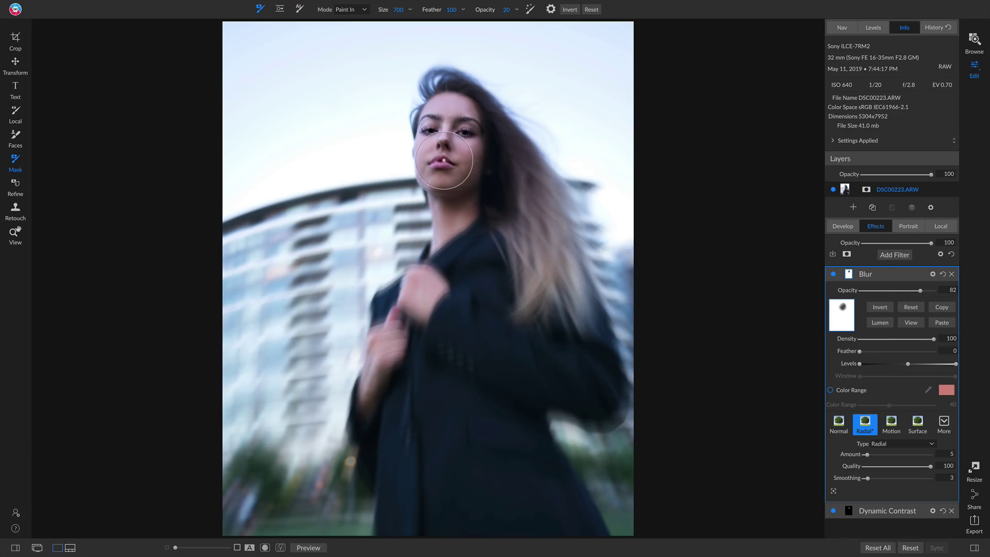
mouse_move(444, 160)
left_mouse_down()
mouse_move(435, 110)
mouse_move(491, 139)
mouse_move(465, 154)
mouse_move(442, 110)
mouse_move(435, 121)
left_mouse_up()
left_click_drag(924, 290, 928, 290)
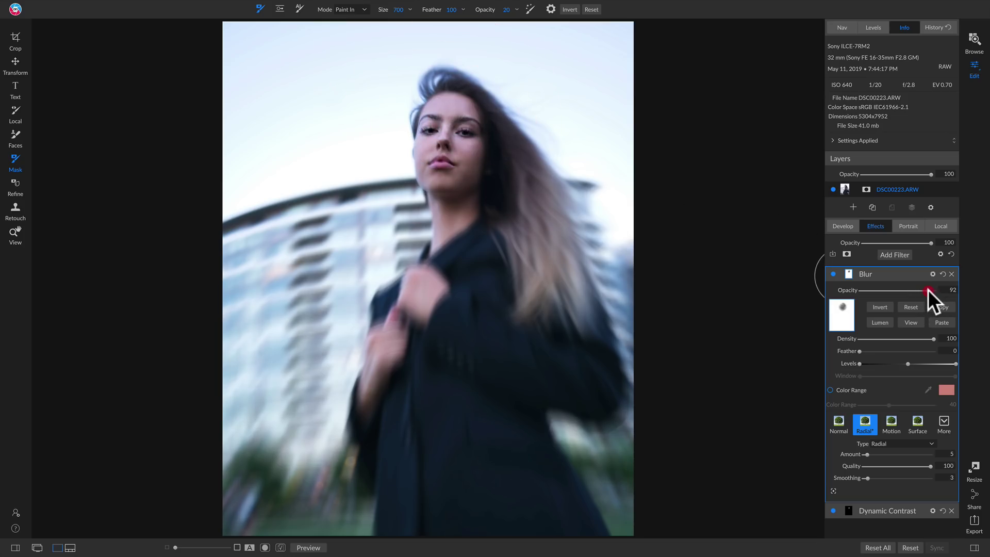
left_click(832, 274)
left_click(832, 274)
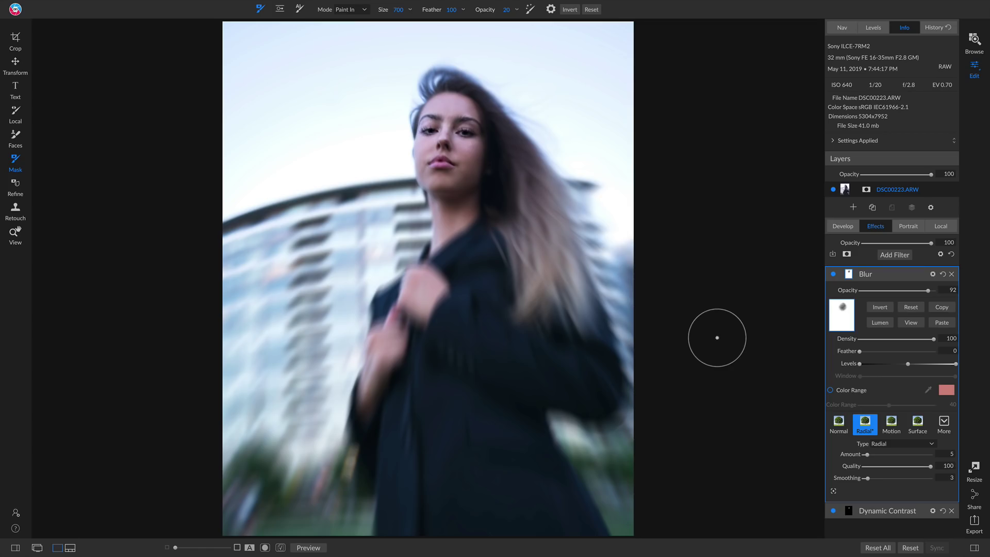
Add a LUTs filter using the Amidol LUT from the Black and White category, and compare the result with the original photo
left_click(895, 252)
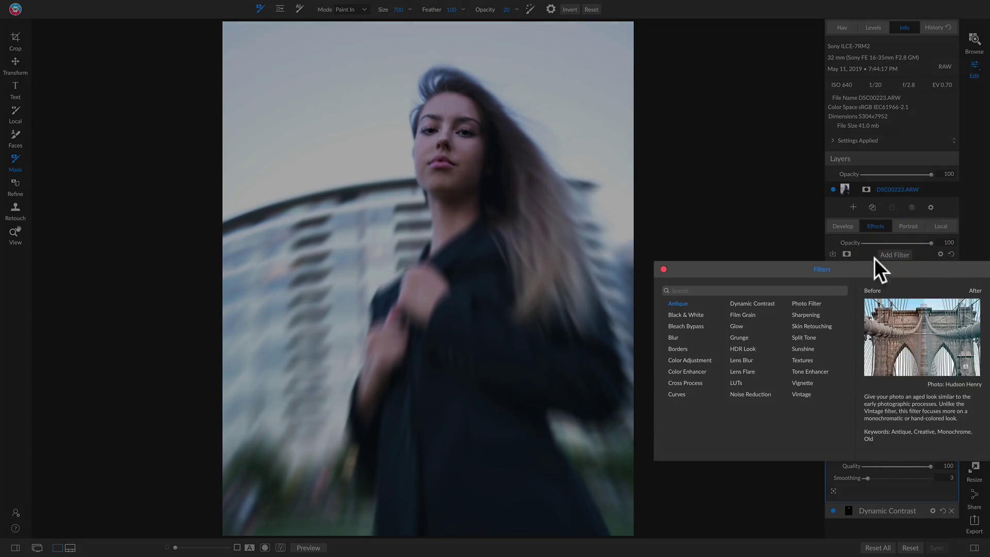
left_click(738, 383)
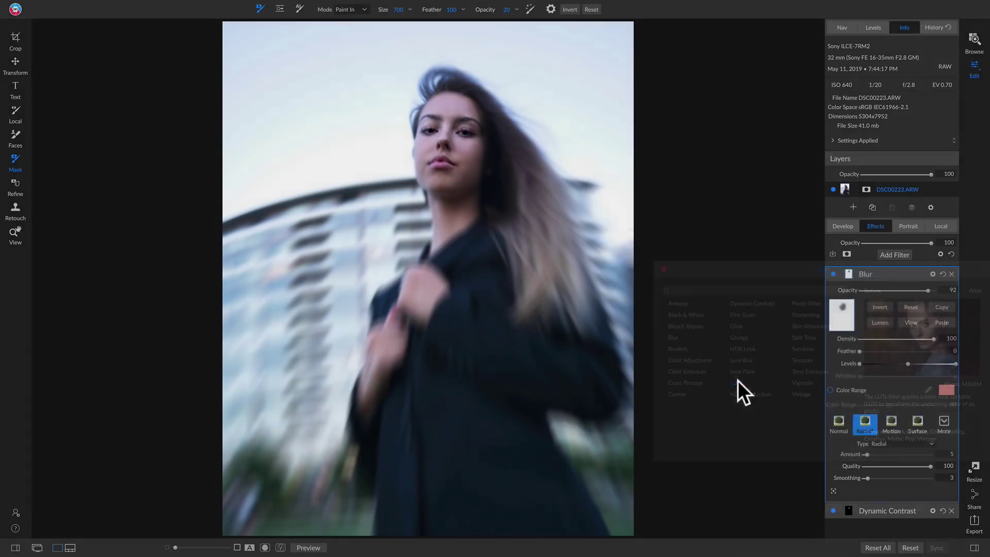
left_click(917, 342)
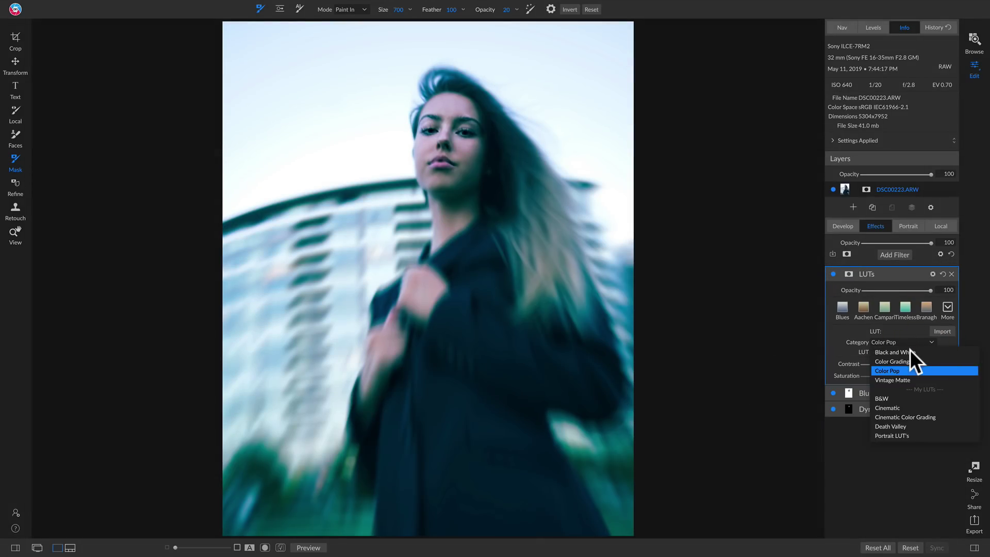
left_click(911, 350)
left_click(910, 351)
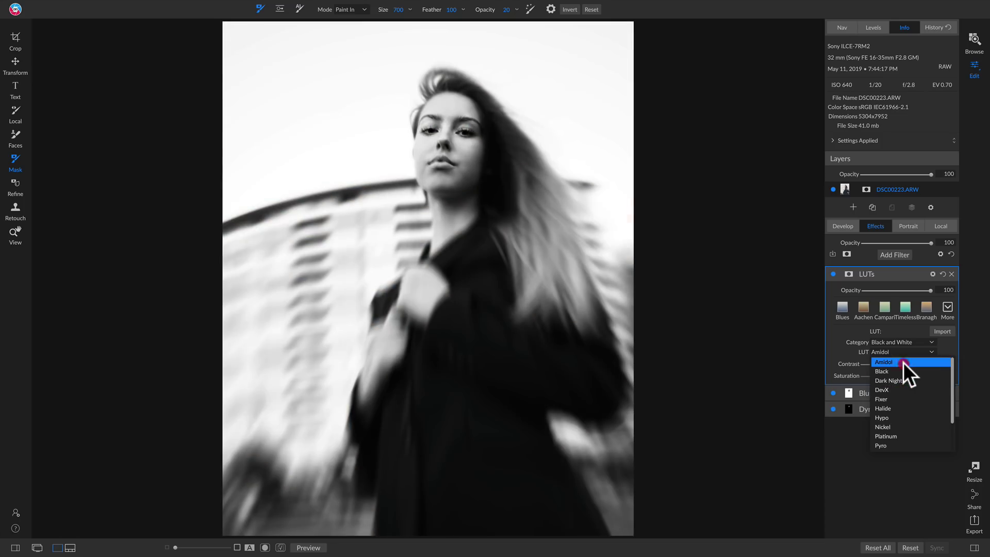
left_click(903, 362)
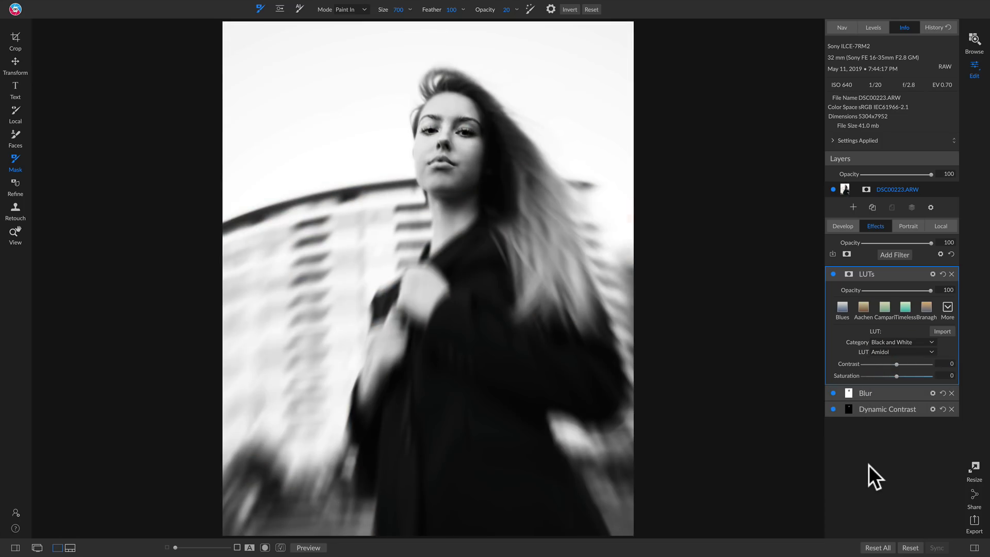
key("ctrl+p")
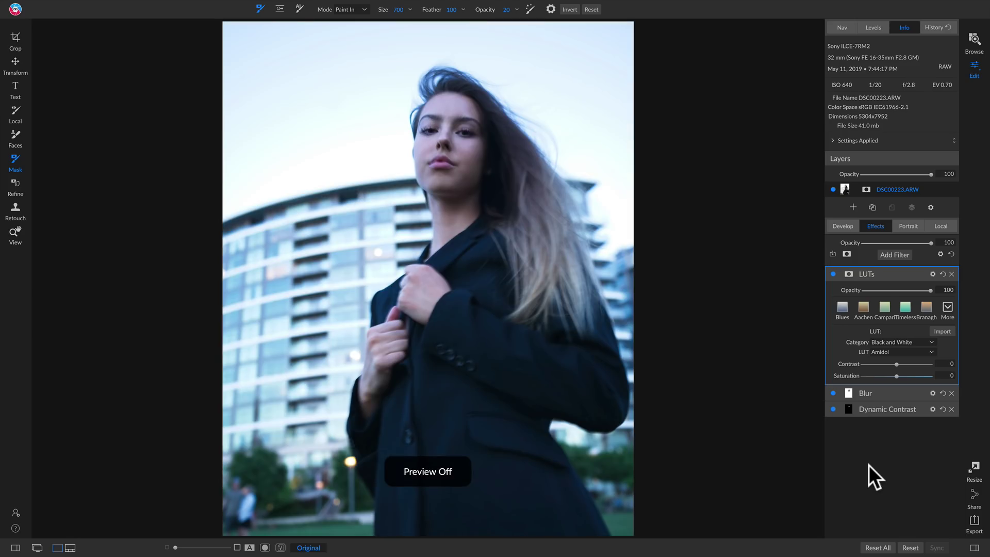
key("ctrl+p")
key("ctrl+p")
key("ctrl+p")
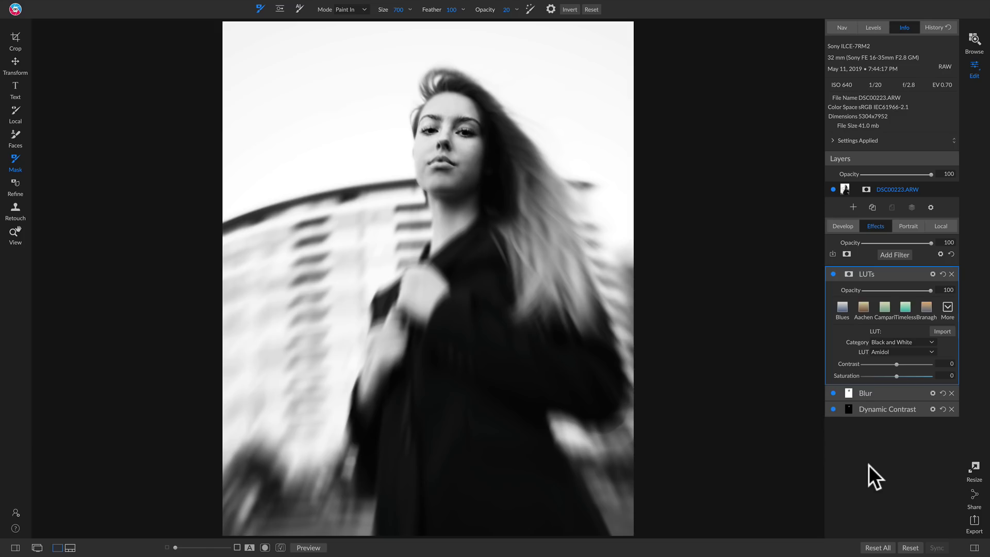